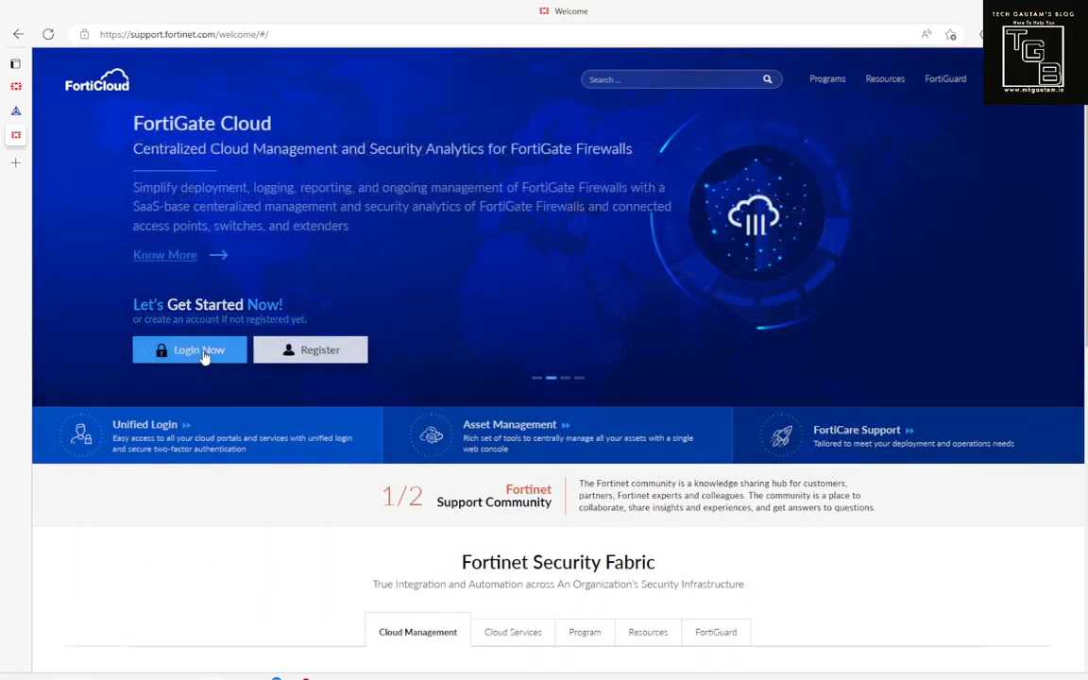
Step: Open the FortiCloud sign-up form, then trim the URL back to support.fortinet.com/welcome/# instead of registering
{"action": "left_click", "coordinate": [315, 360]}
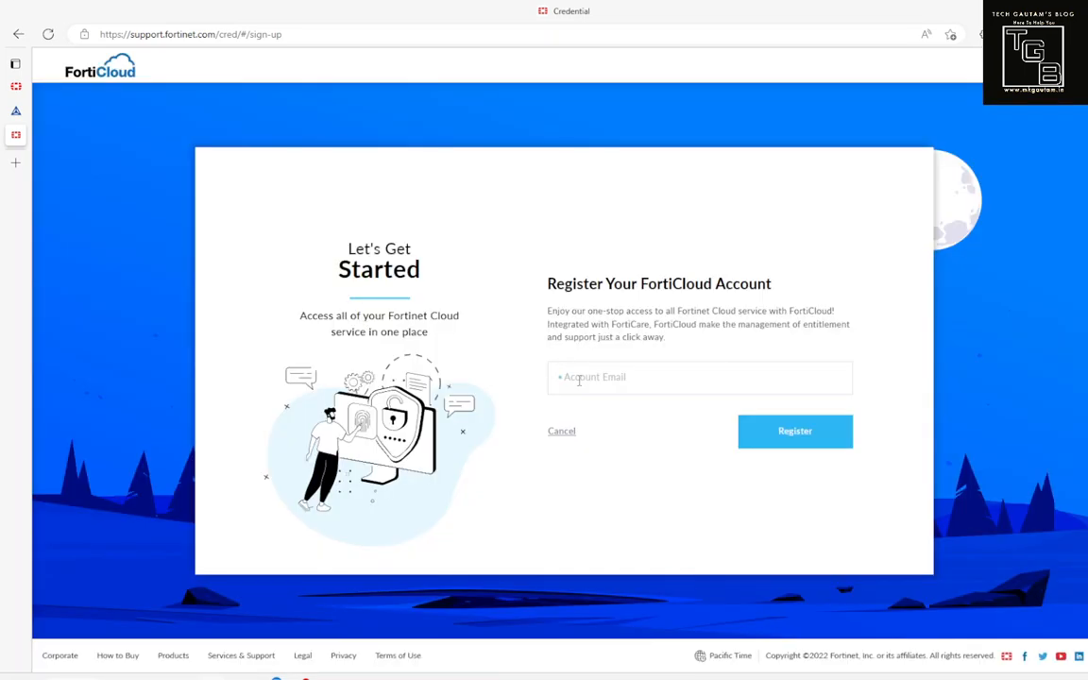
{"action": "left_click", "coordinate": [579, 380]}
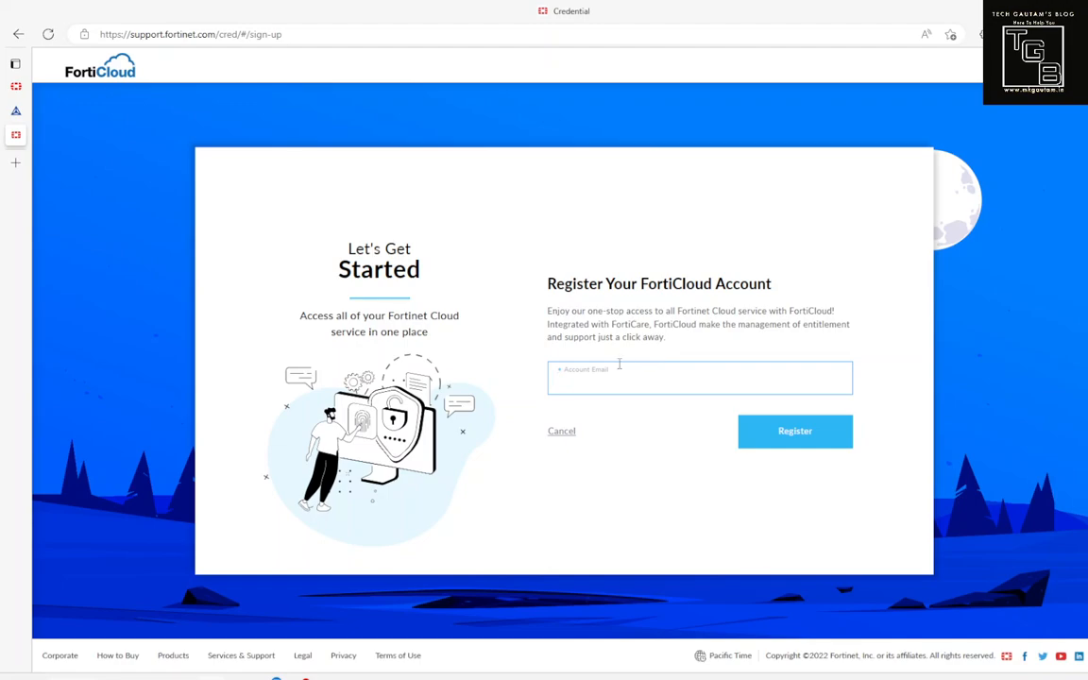
{"action": "left_click_drag", "start_coordinate": [217, 36], "coordinate": [388, 36]}
{"action": "key", "text": "BackSpace"}
{"action": "key", "text": "Return"}
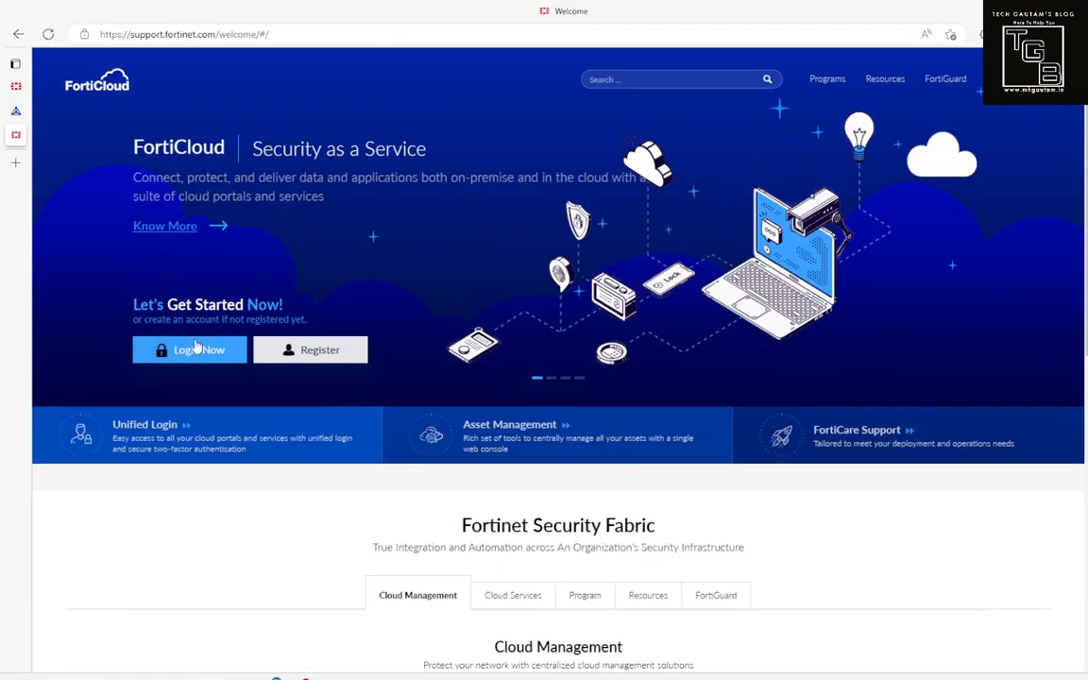
Step: Log in to FortiCloud and check Products > Product List and My Assets, both showing 0 units
{"action": "left_click", "coordinate": [170, 348]}
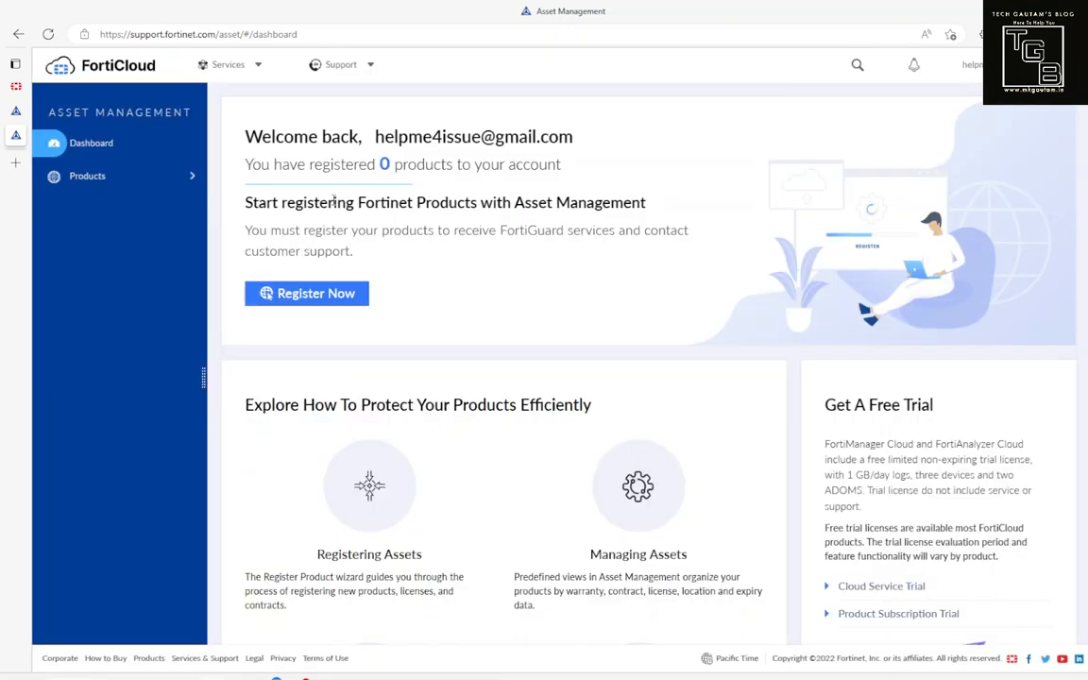
{"action": "left_click_drag", "start_coordinate": [262, 137], "coordinate": [359, 137]}
{"action": "left_click", "coordinate": [145, 180]}
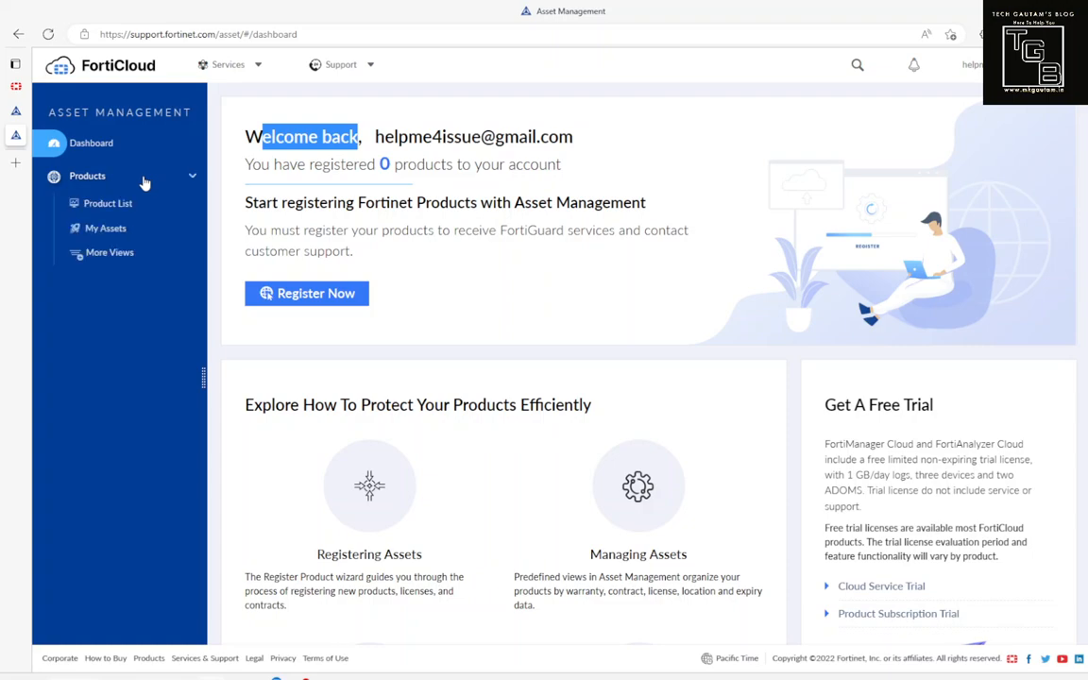
{"action": "left_click", "coordinate": [120, 209]}
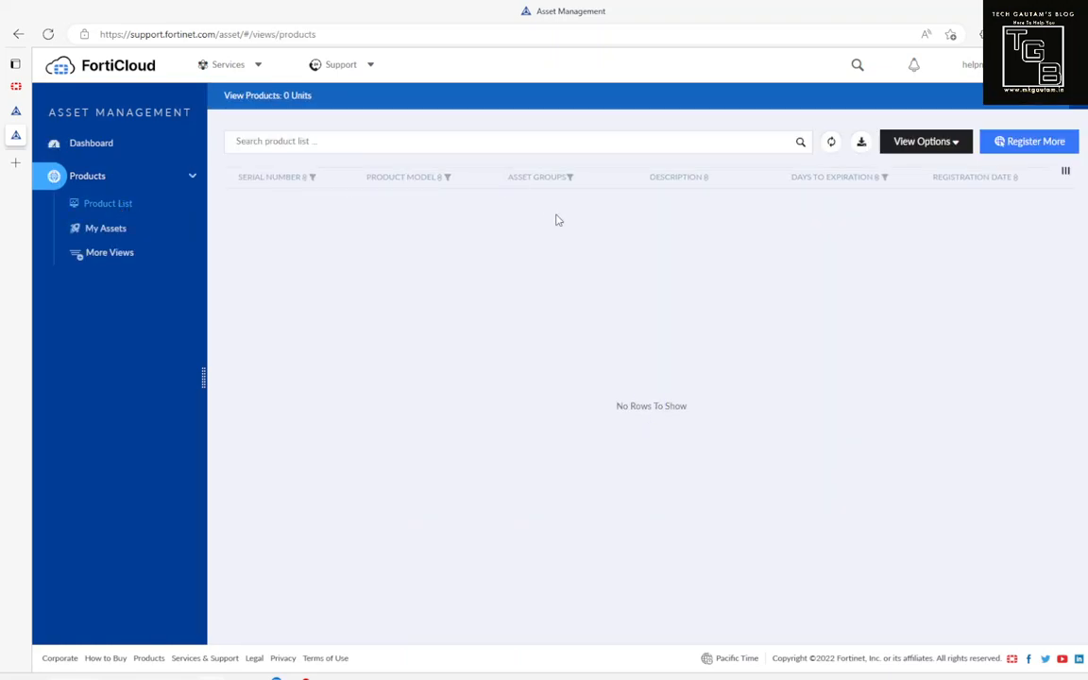
{"action": "left_click", "coordinate": [120, 231]}
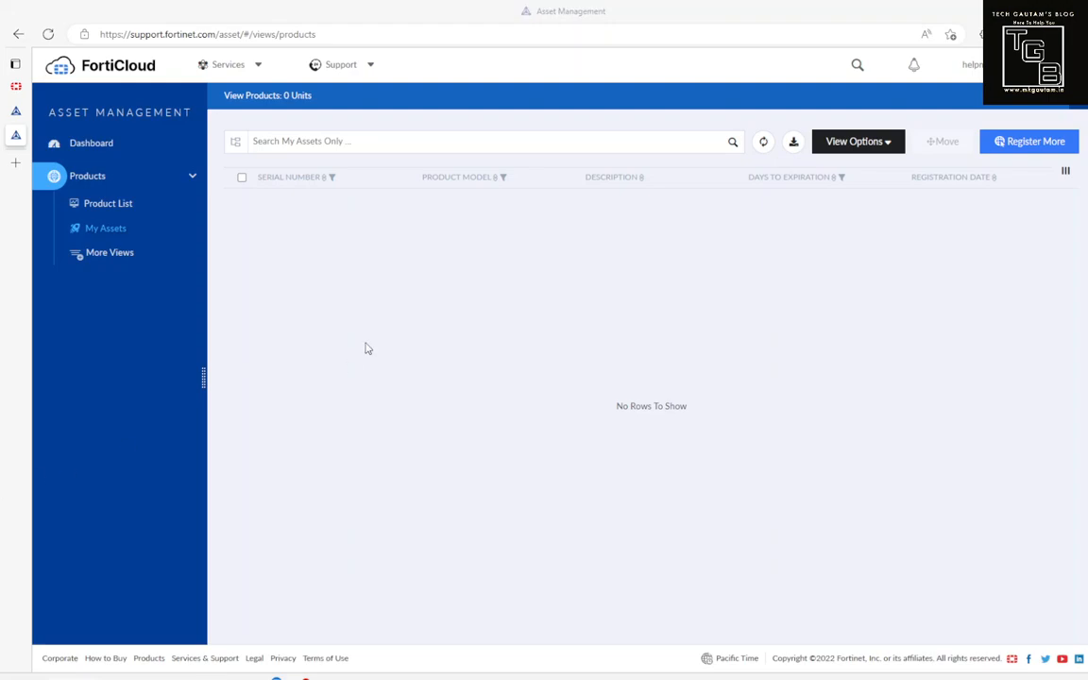
{"action": "left_click", "coordinate": [14, 165]}
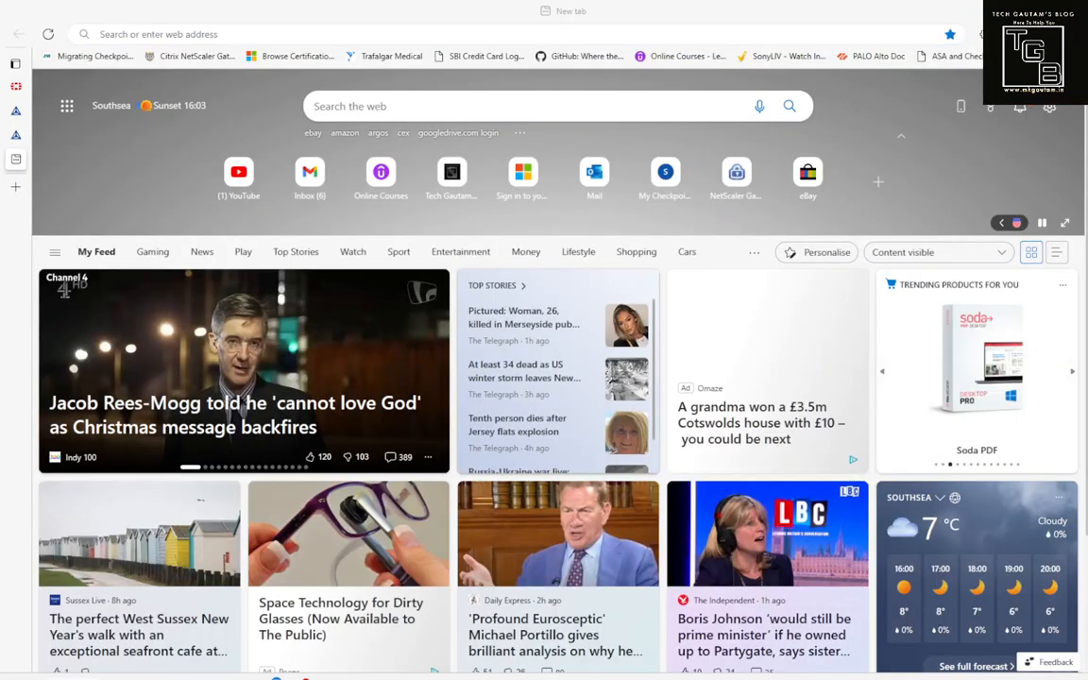
{"action": "left_click", "coordinate": [553, 38]}
{"action": "type", "text": "https://su"}
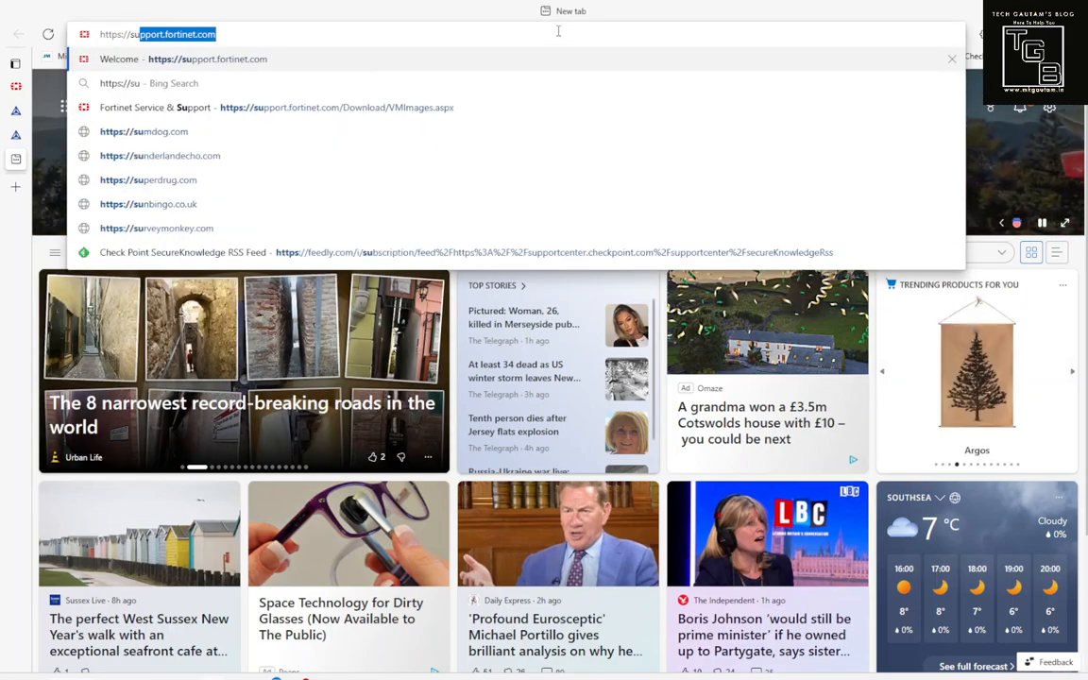
{"action": "key", "text": "End"}
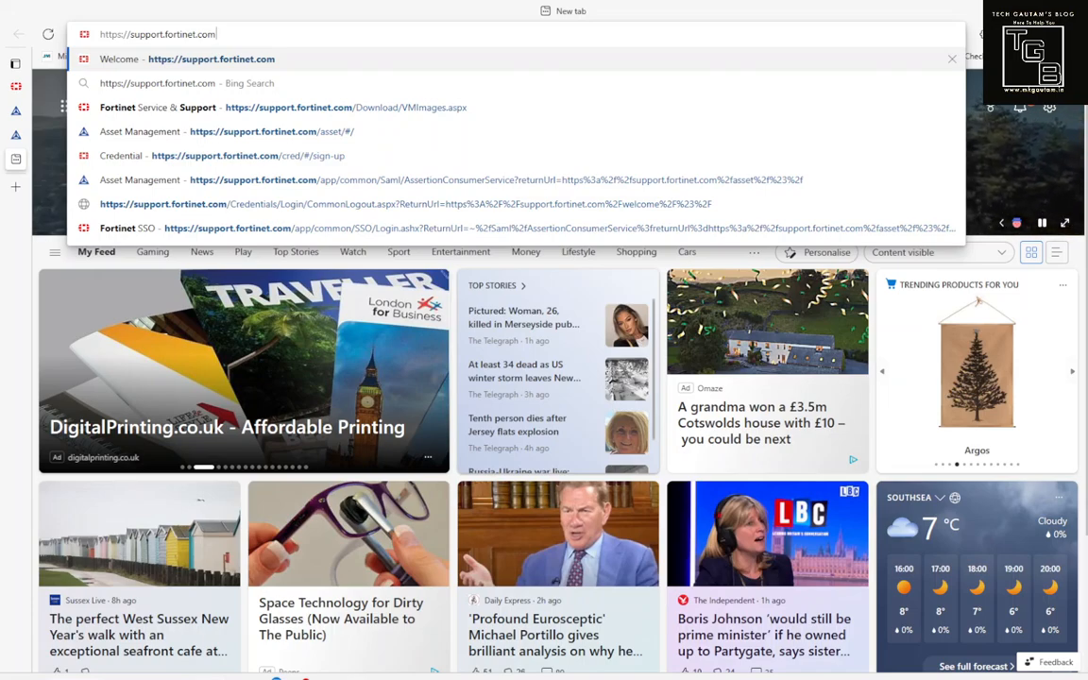
{"action": "left_click", "coordinate": [422, 6]}
{"action": "left_click", "coordinate": [415, 34]}
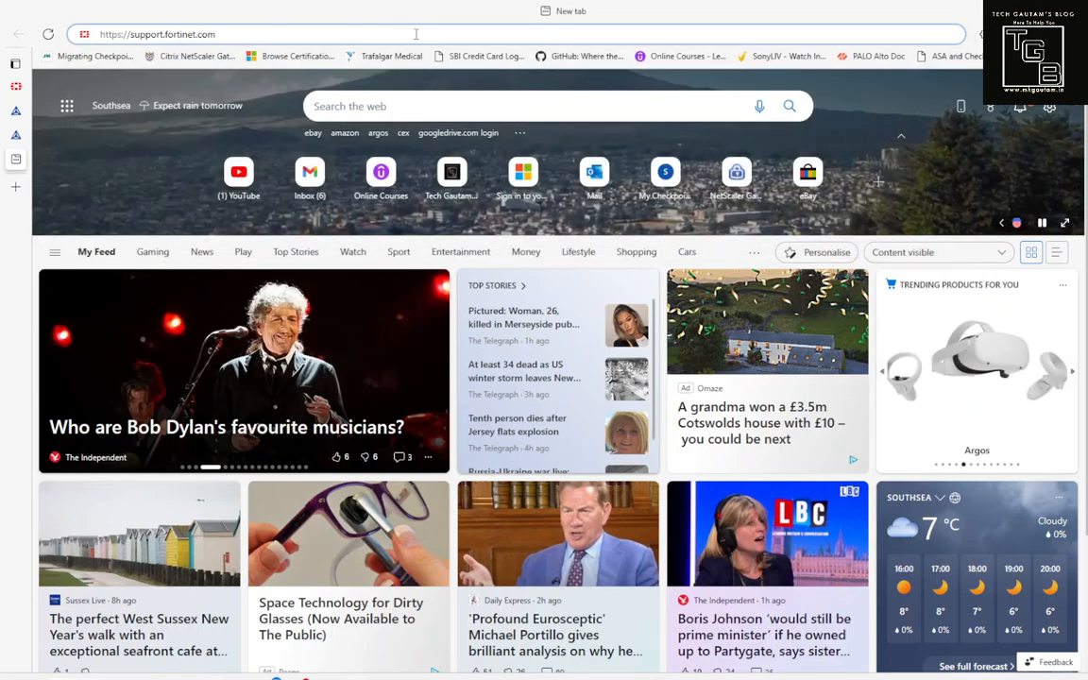
{"action": "type", "text": "/"}
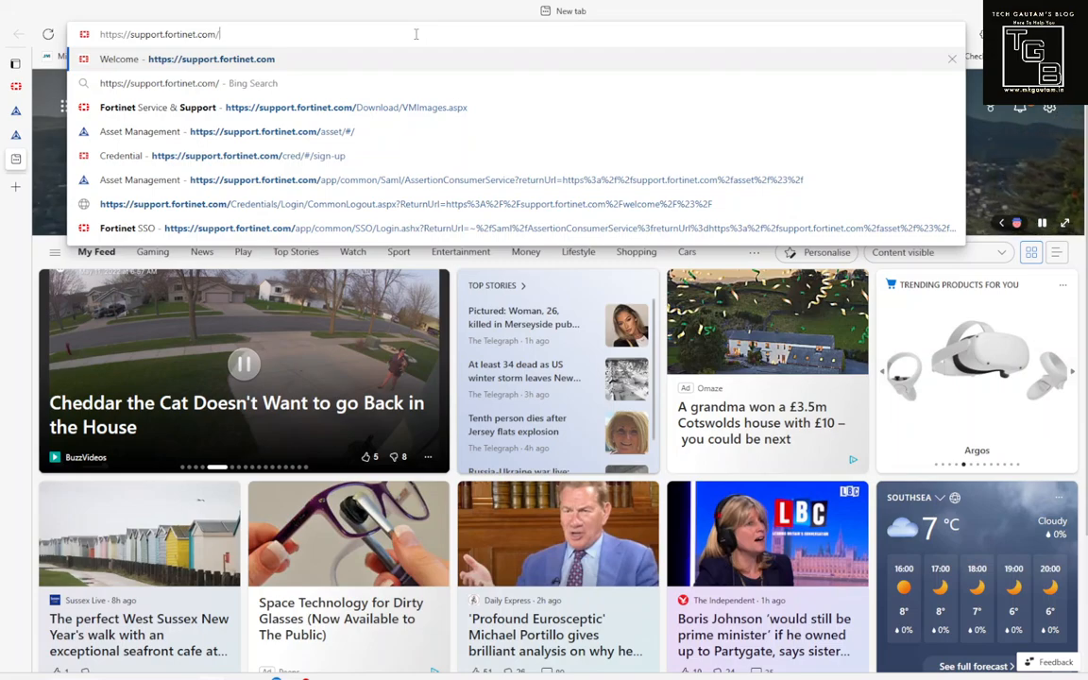
{"action": "type", "text": "downloa"}
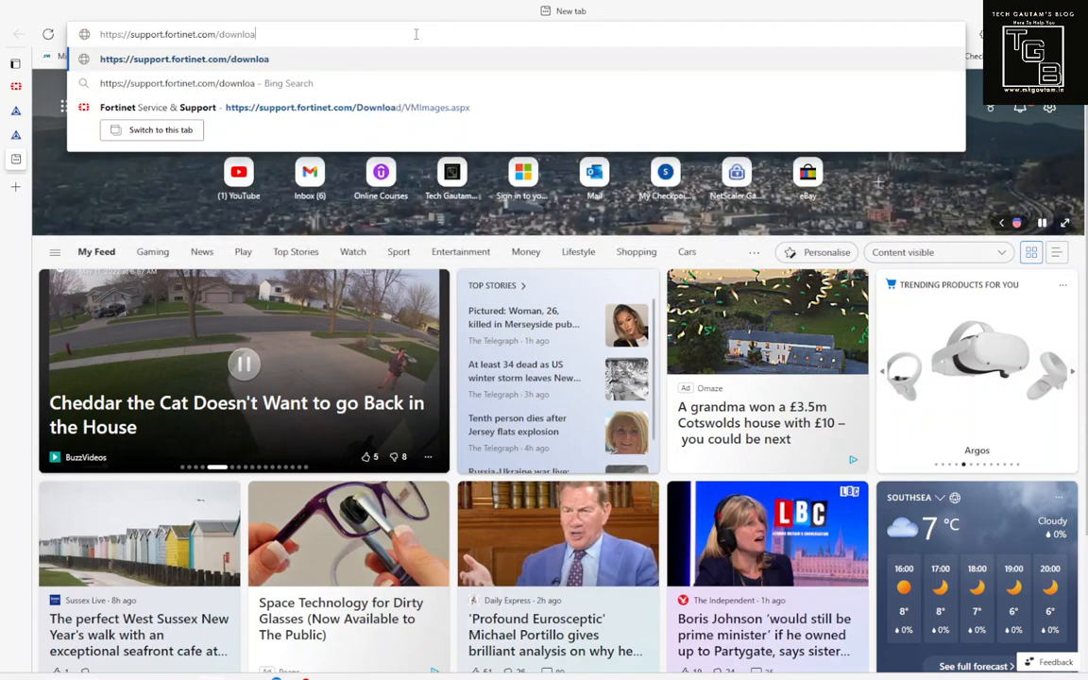
{"action": "type", "text": "d/vm"}
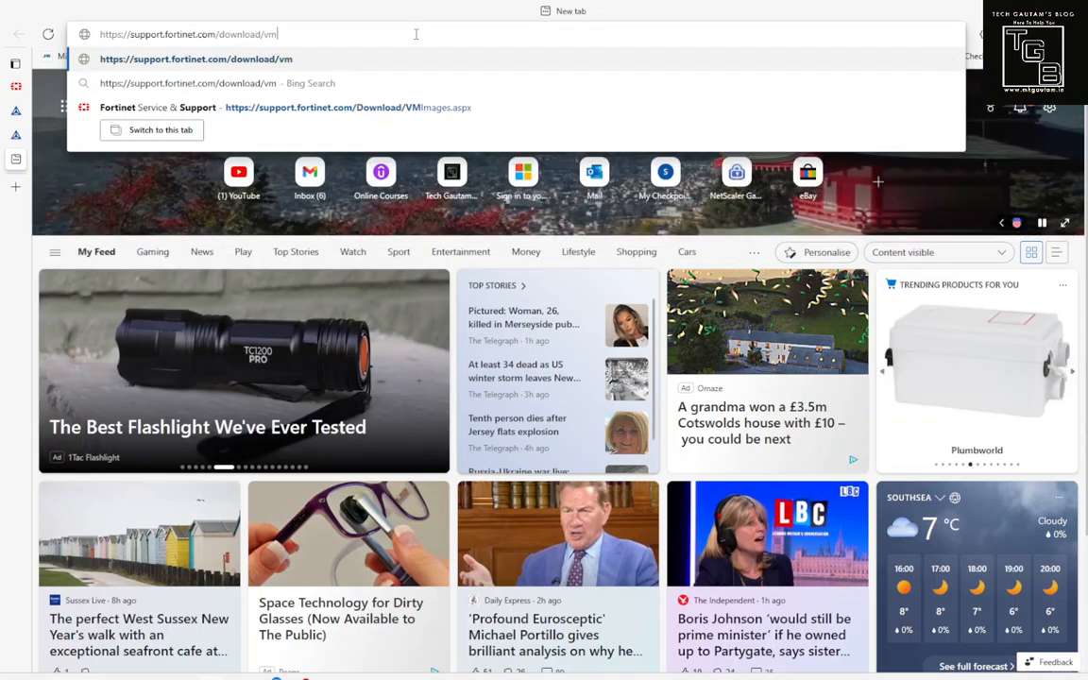
{"action": "type", "text": "images"}
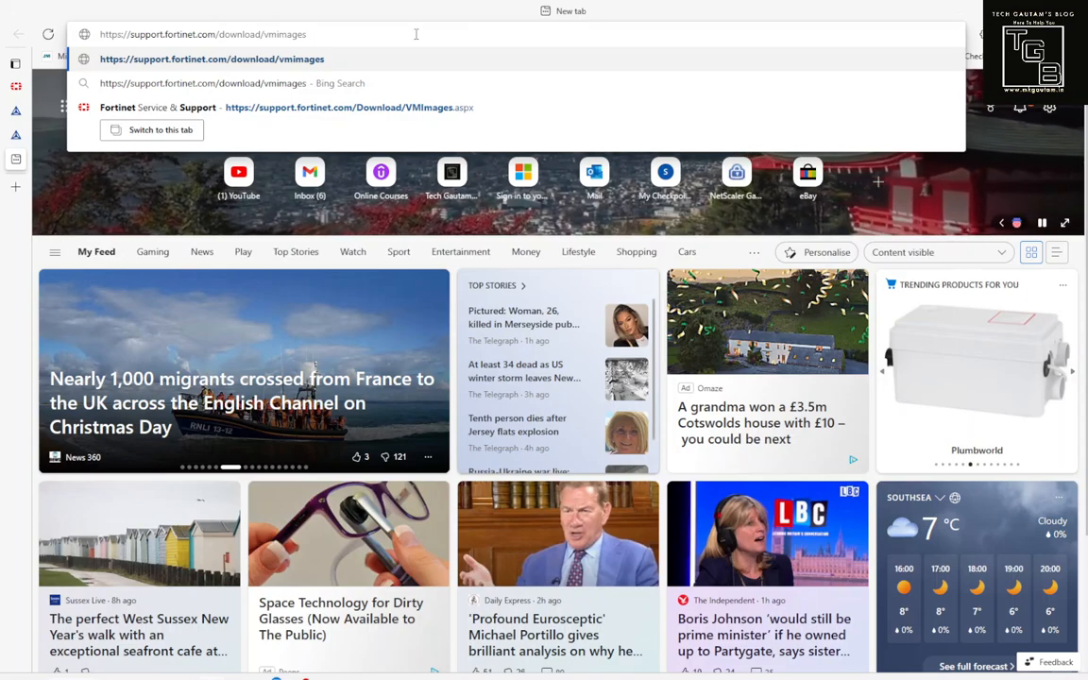
{"action": "type", "text": "/as"}
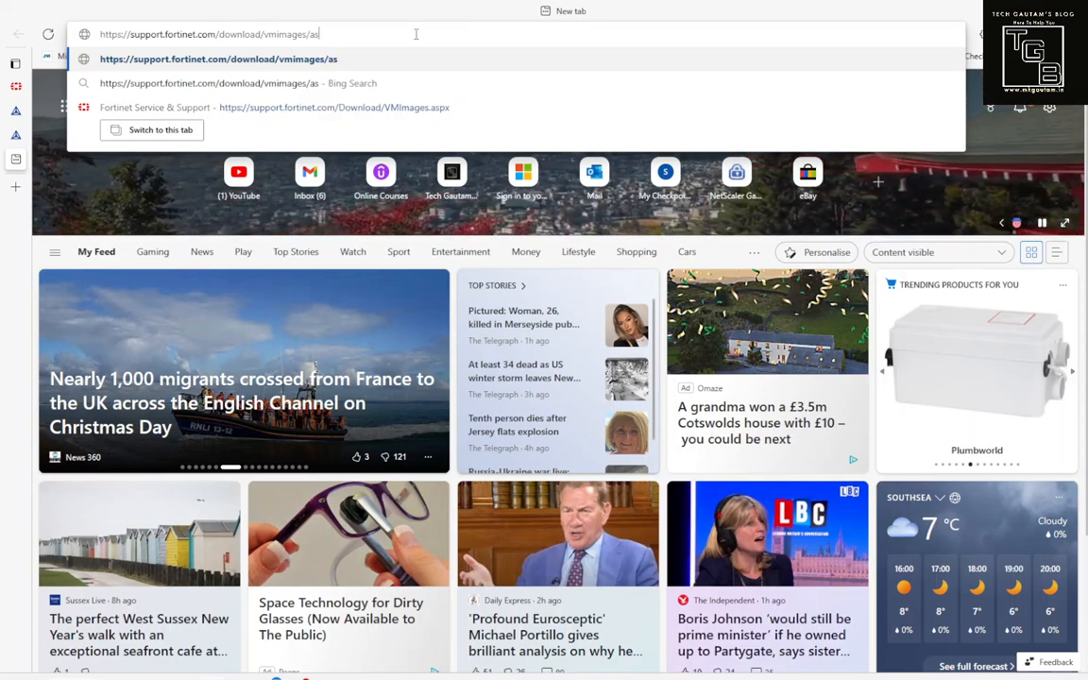
{"action": "type", "text": "px"}
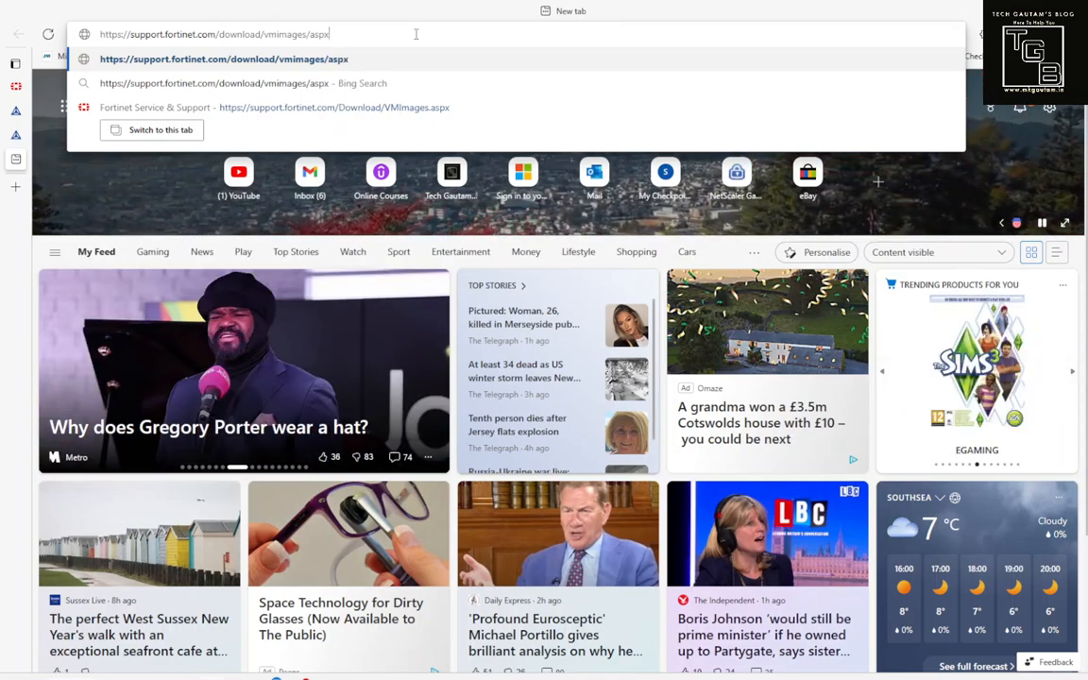
{"action": "key", "text": "Left"}
{"action": "key", "text": "Left"}
{"action": "key", "text": "Left"}
{"action": "key", "text": "Left"}
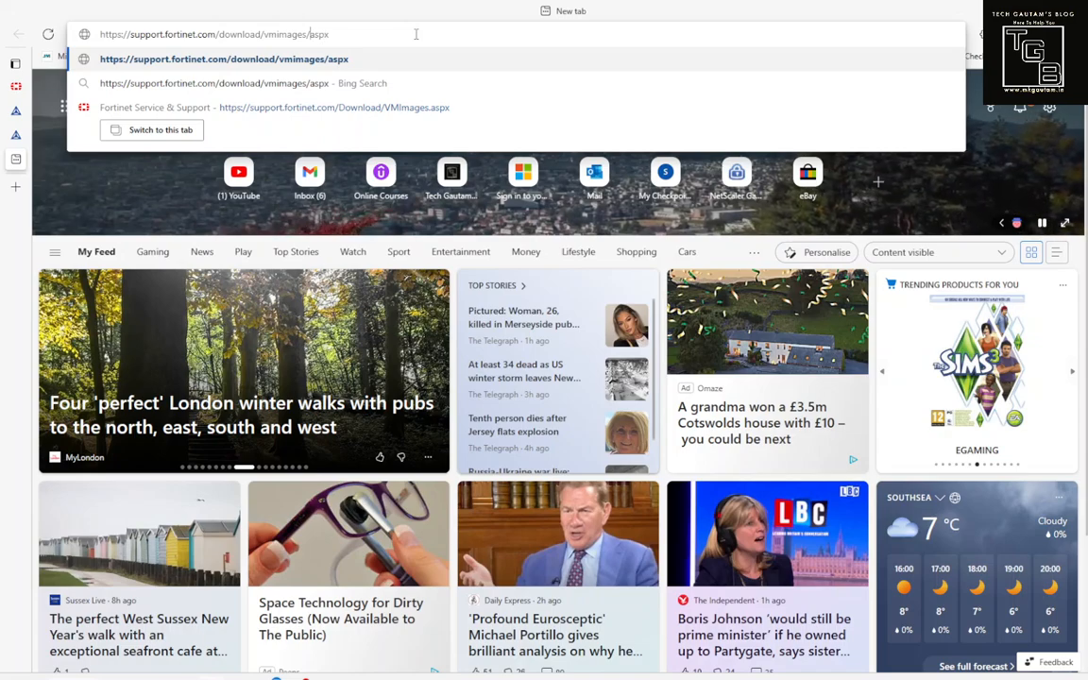
{"action": "key", "text": "BackSpace"}
{"action": "type", "text": "."}
{"action": "key", "text": "Return"}
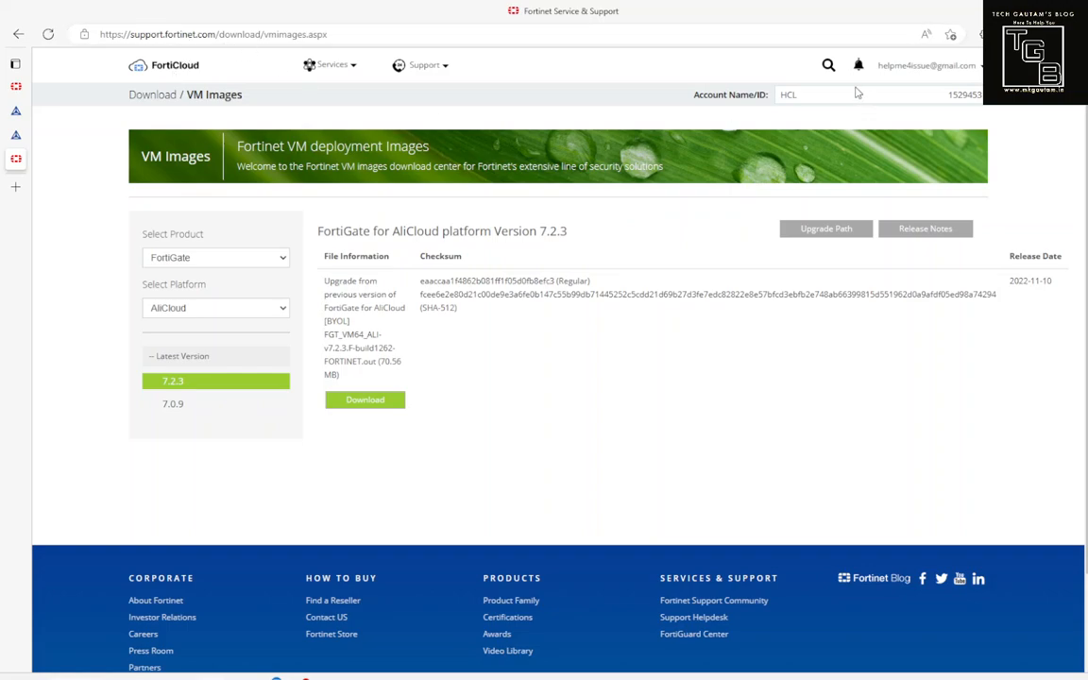
Step: Filter the VM images to product FortiGate on platform VMware ESXi
{"action": "left_click", "coordinate": [181, 253]}
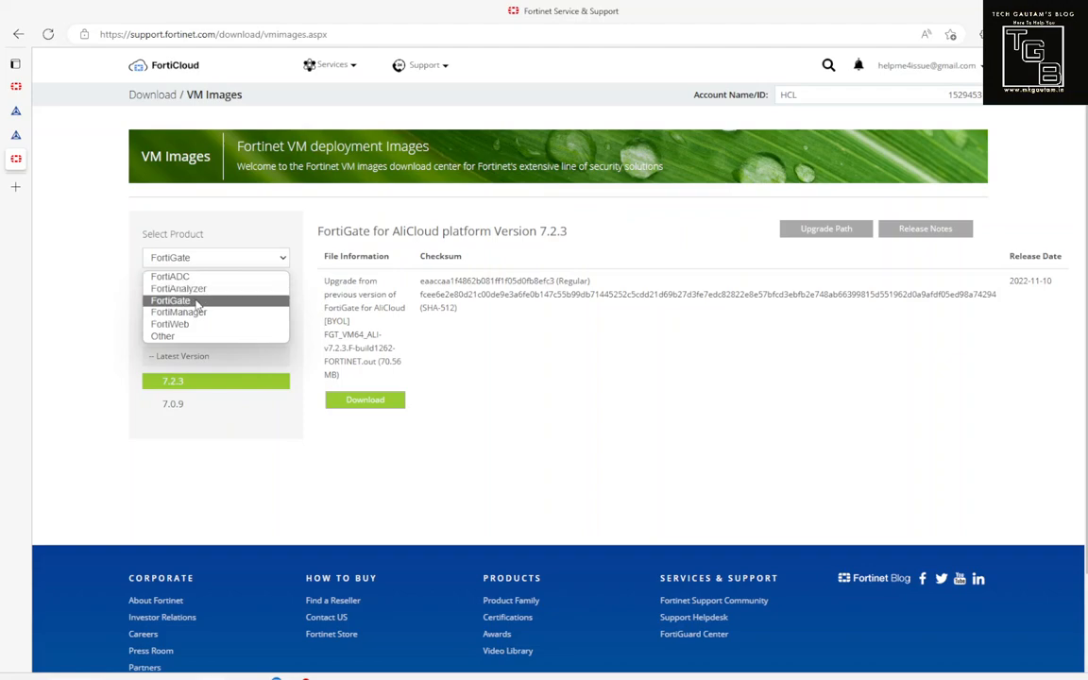
{"action": "left_click", "coordinate": [196, 303]}
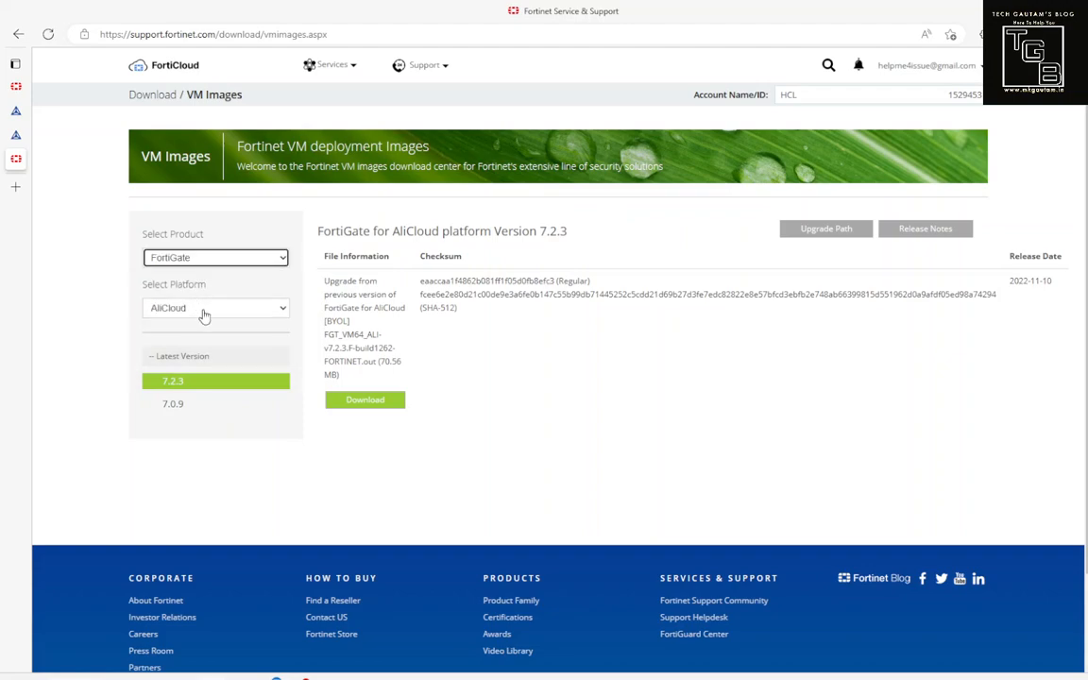
{"action": "left_click", "coordinate": [203, 312]}
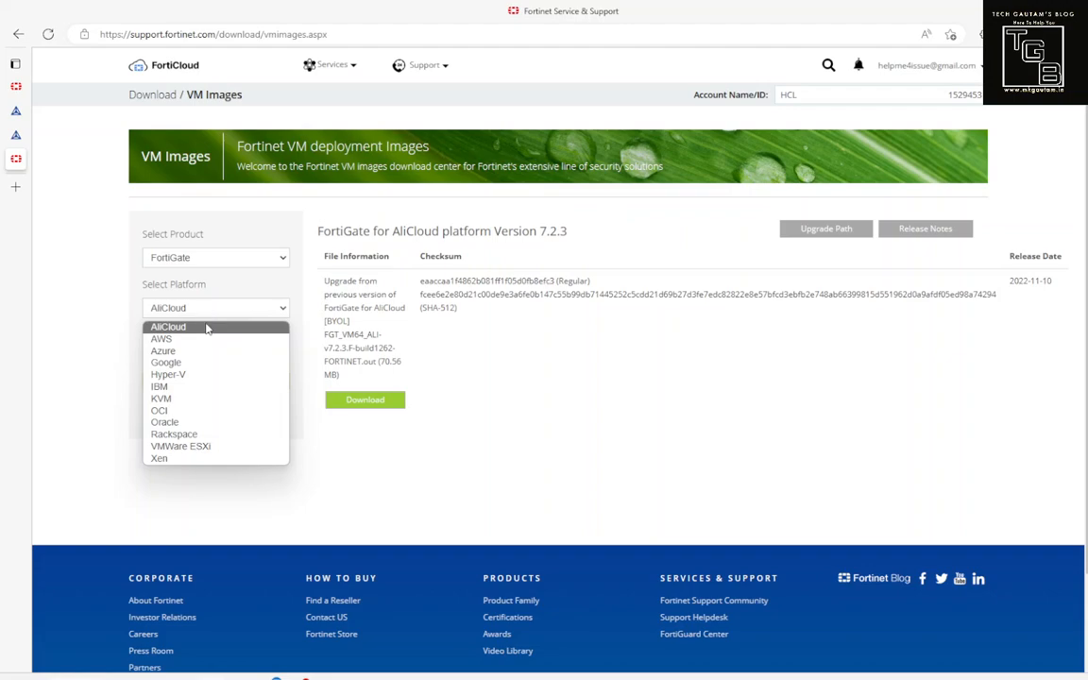
{"action": "left_click", "coordinate": [213, 447]}
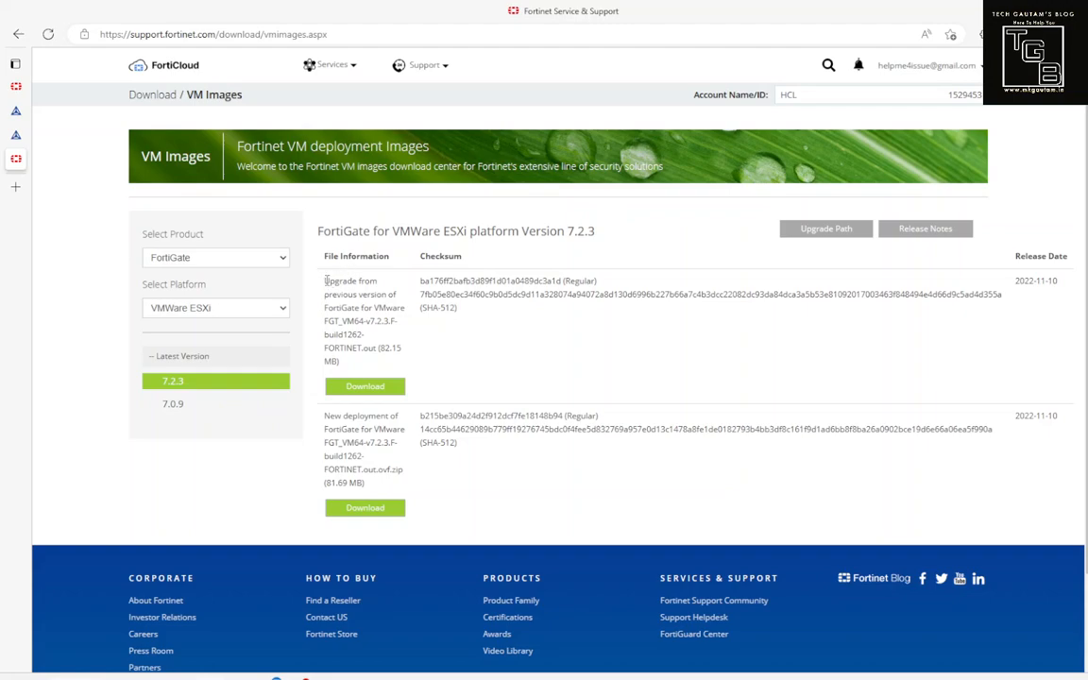
Step: Review the image descriptions and download the new-deployment FGT_VM64-v7.2.3 OVF zip
{"action": "left_click_drag", "start_coordinate": [326, 281], "coordinate": [376, 490]}
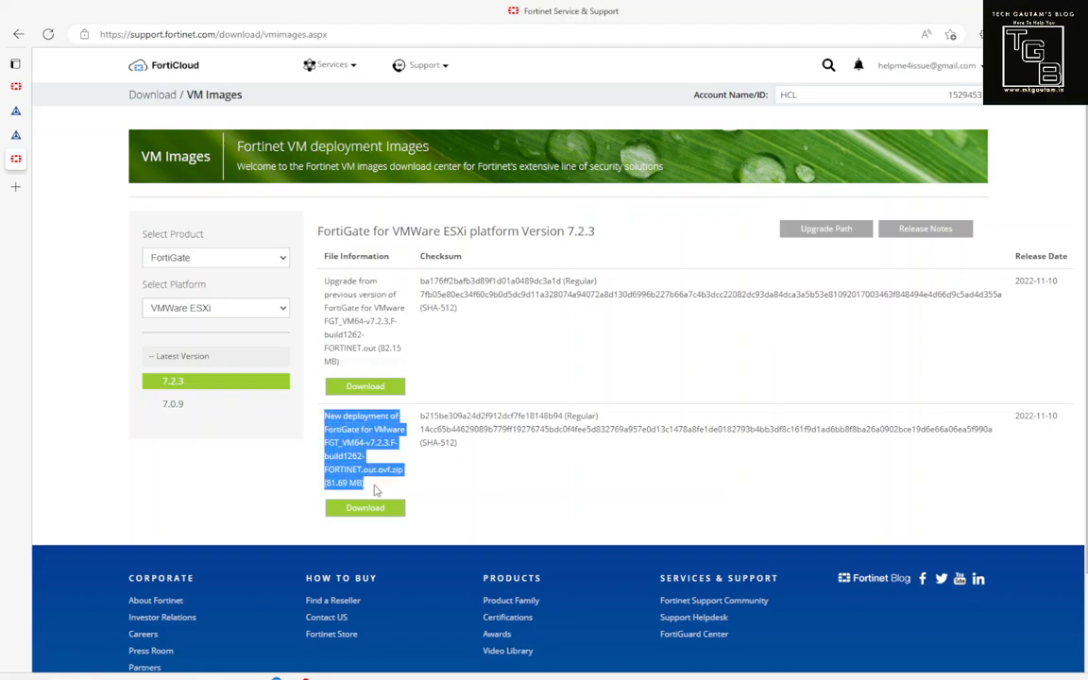
{"action": "left_click", "coordinate": [498, 373]}
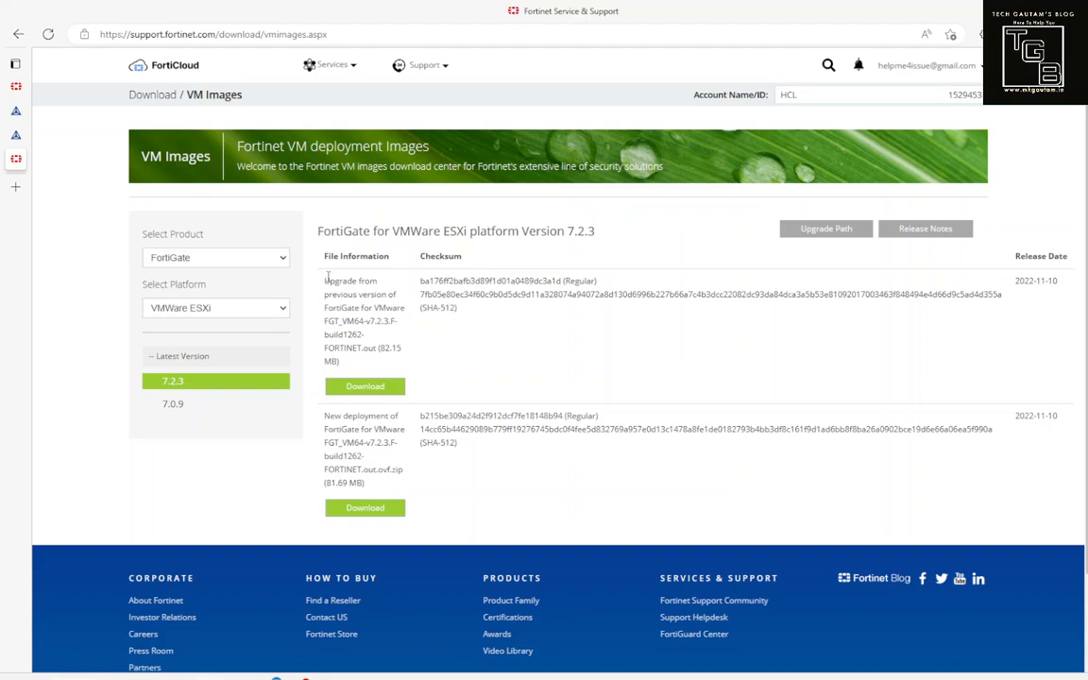
{"action": "left_click_drag", "start_coordinate": [328, 277], "coordinate": [389, 369]}
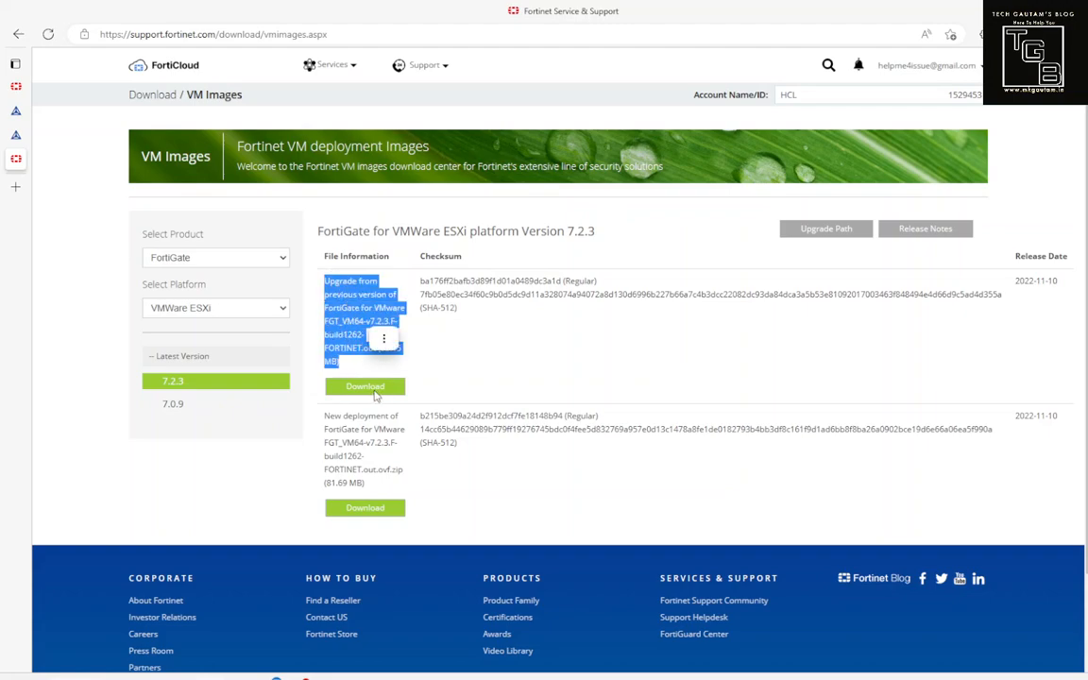
{"action": "left_click", "coordinate": [490, 350]}
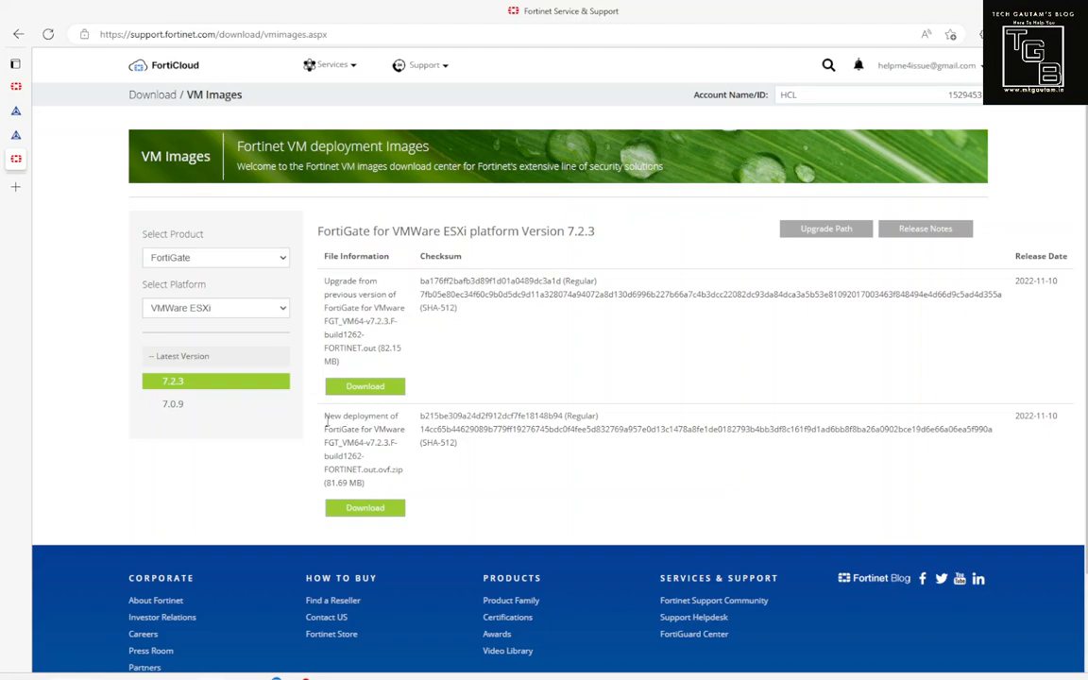
{"action": "left_click", "coordinate": [370, 511]}
Step: Check the FGT_VM64 zip's 81.69 MB size and its actions menu, leaving it unextracted
{"action": "left_click_drag", "start_coordinate": [325, 479], "coordinate": [366, 484]}
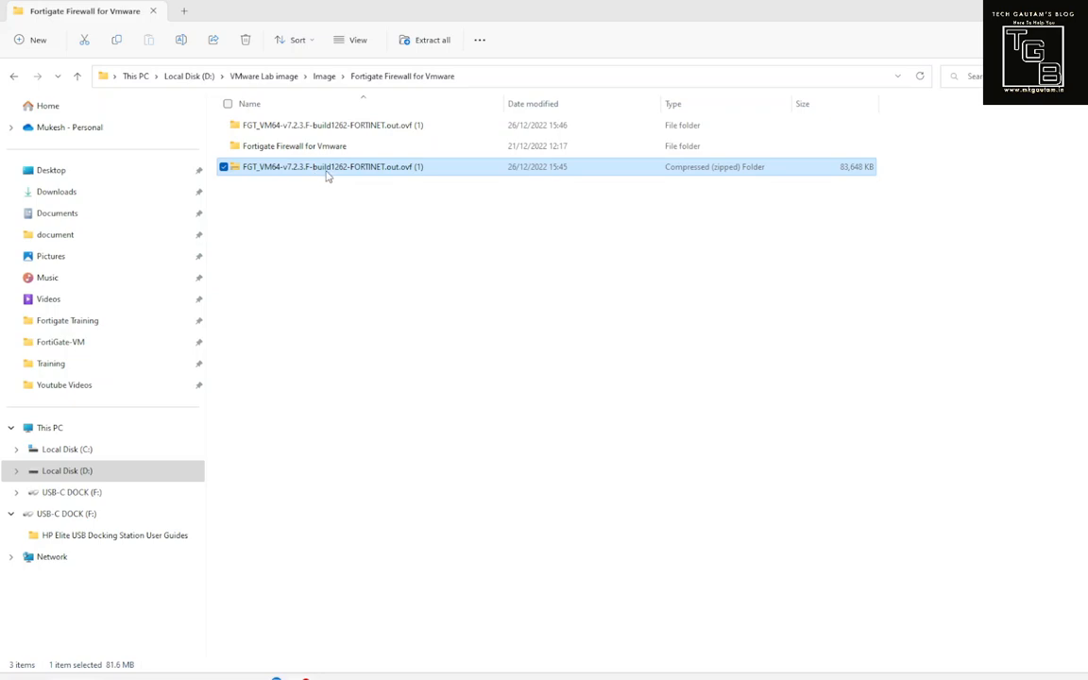
{"action": "left_click", "coordinate": [285, 188]}
{"action": "left_click", "coordinate": [284, 174]}
{"action": "right_click", "coordinate": [285, 172]}
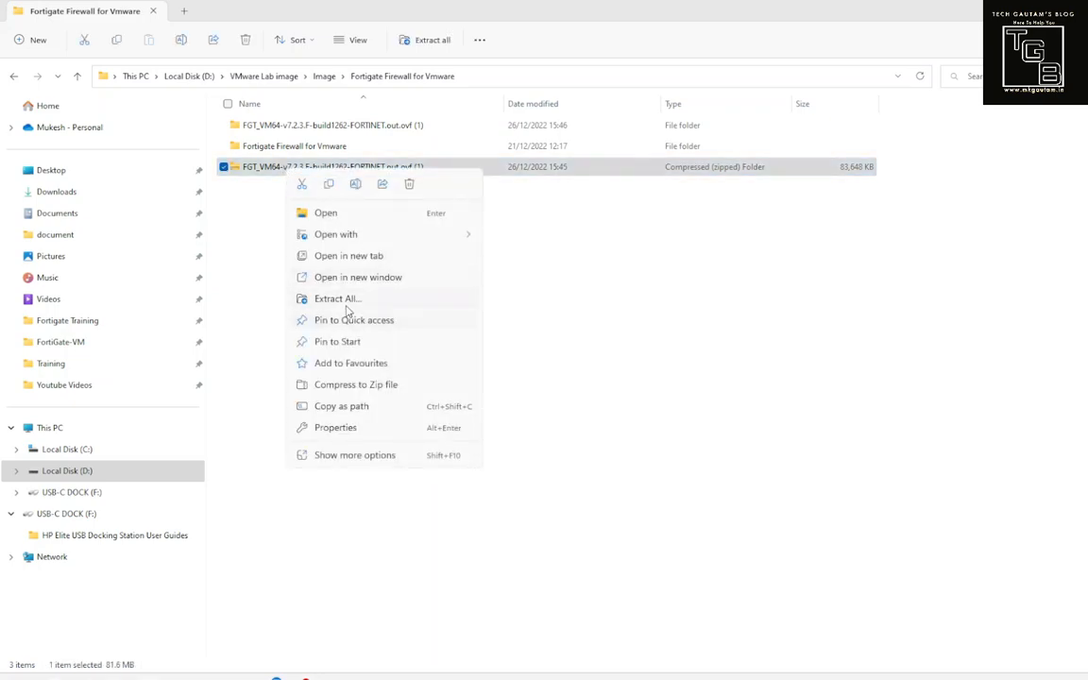
{"action": "left_click", "coordinate": [541, 280]}
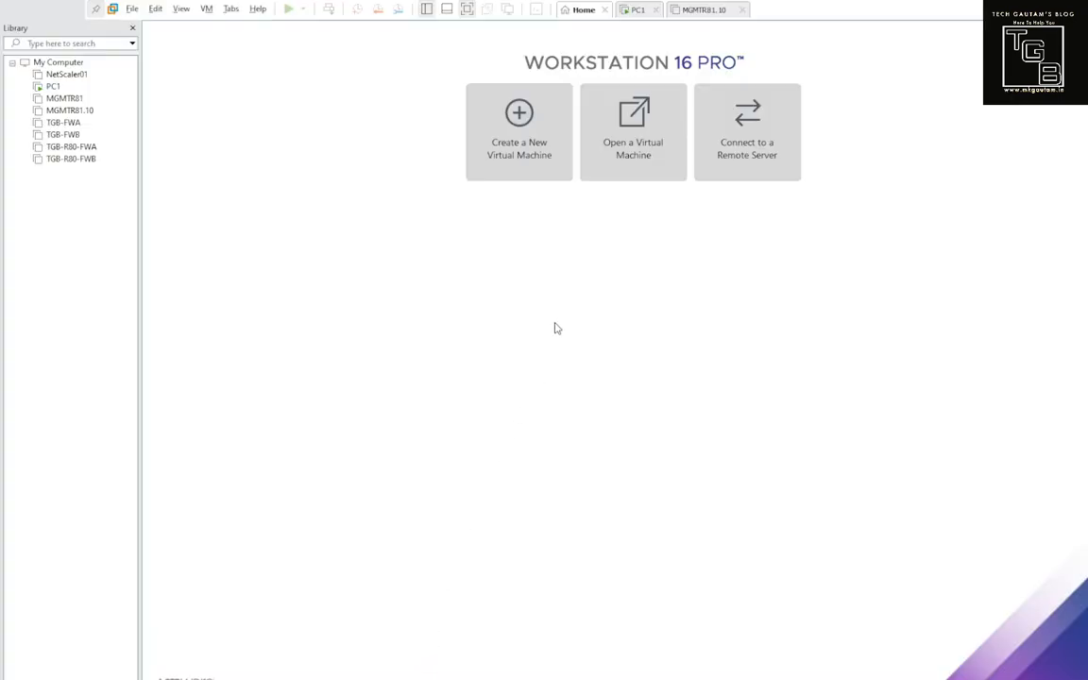
Step: Start opening a virtual machine and browse to Image > Fortigate Firewall for Vmware
{"action": "left_click", "coordinate": [638, 163]}
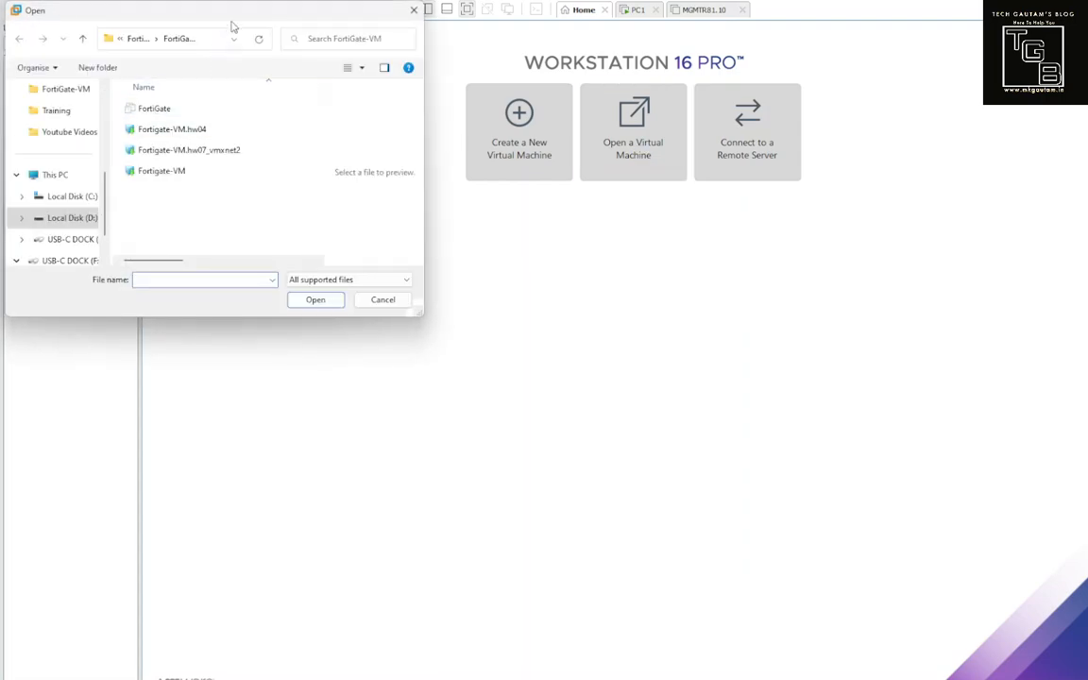
{"action": "left_click_drag", "start_coordinate": [238, 26], "coordinate": [549, 180]}
{"action": "left_click", "coordinate": [449, 196]}
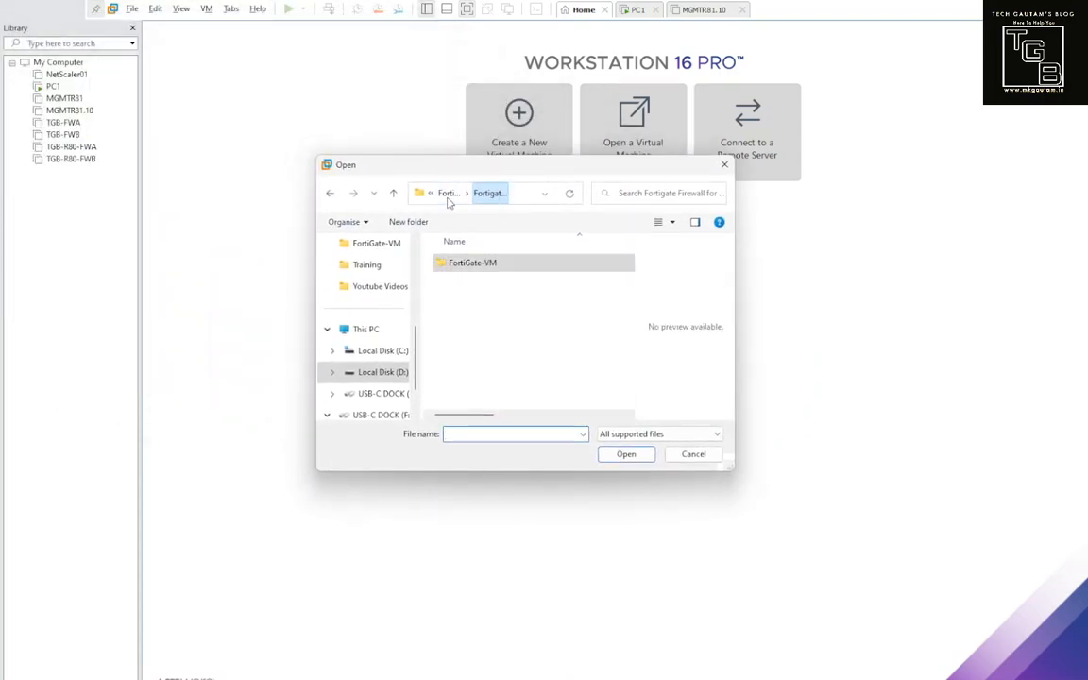
{"action": "left_click", "coordinate": [449, 196]}
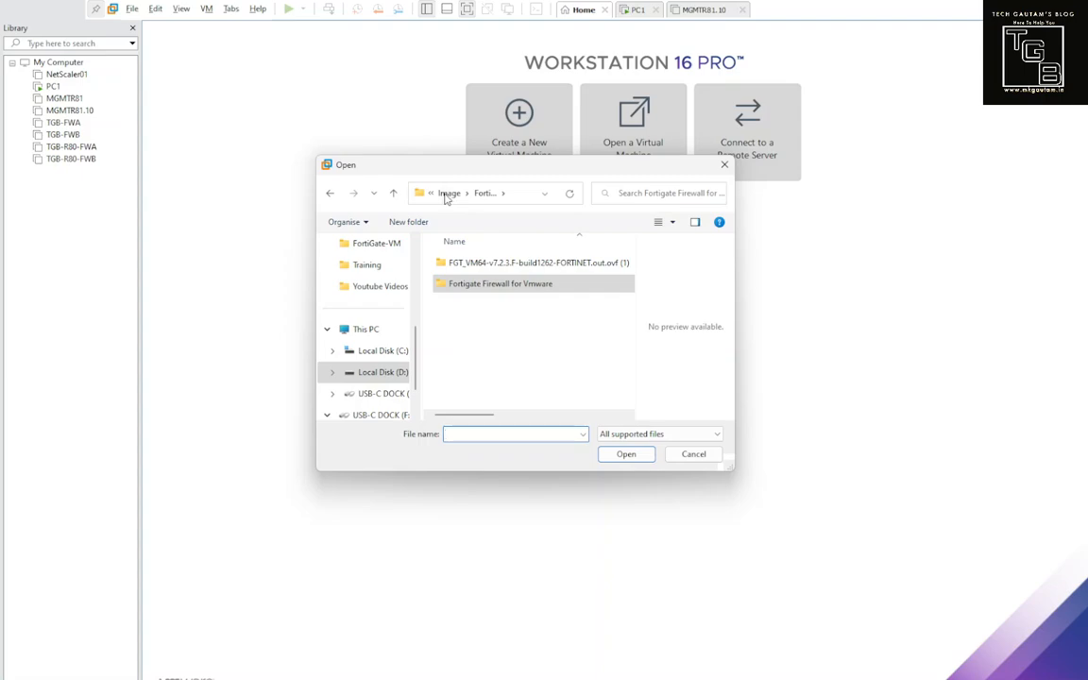
{"action": "left_click", "coordinate": [448, 195]}
{"action": "scroll", "coordinate": [517, 350], "scroll_direction": "down", "scroll_amount": 2}
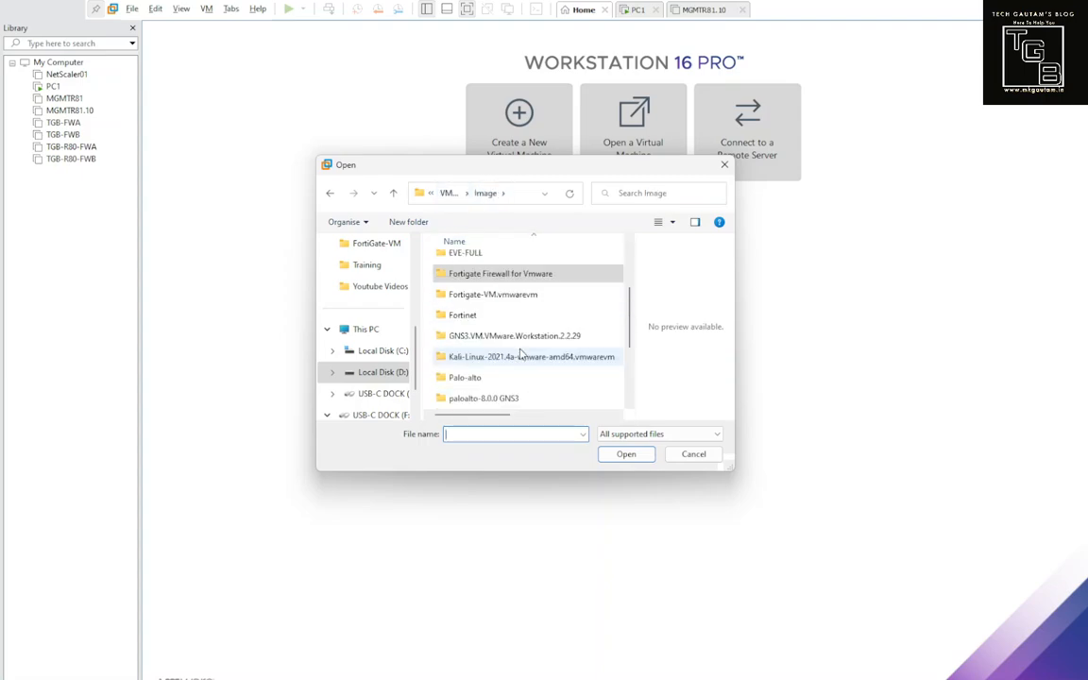
{"action": "double_click", "coordinate": [540, 274]}
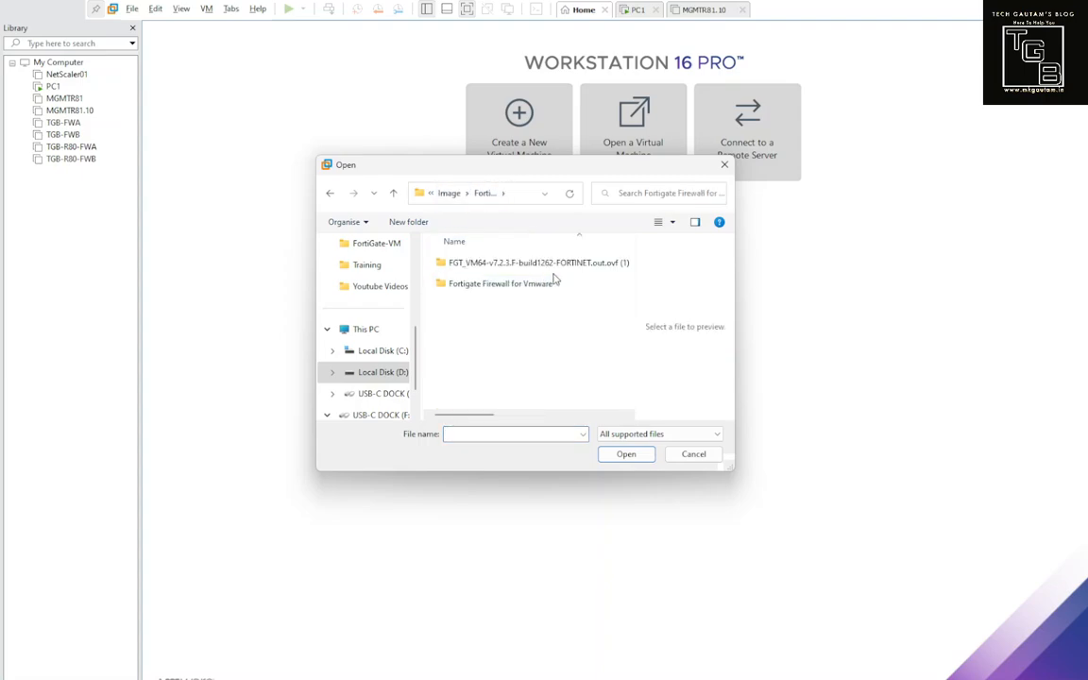
Step: Enter the extracted FGT_VM64 folder and select the FortiGate-VM64 template
{"action": "left_click", "coordinate": [550, 265]}
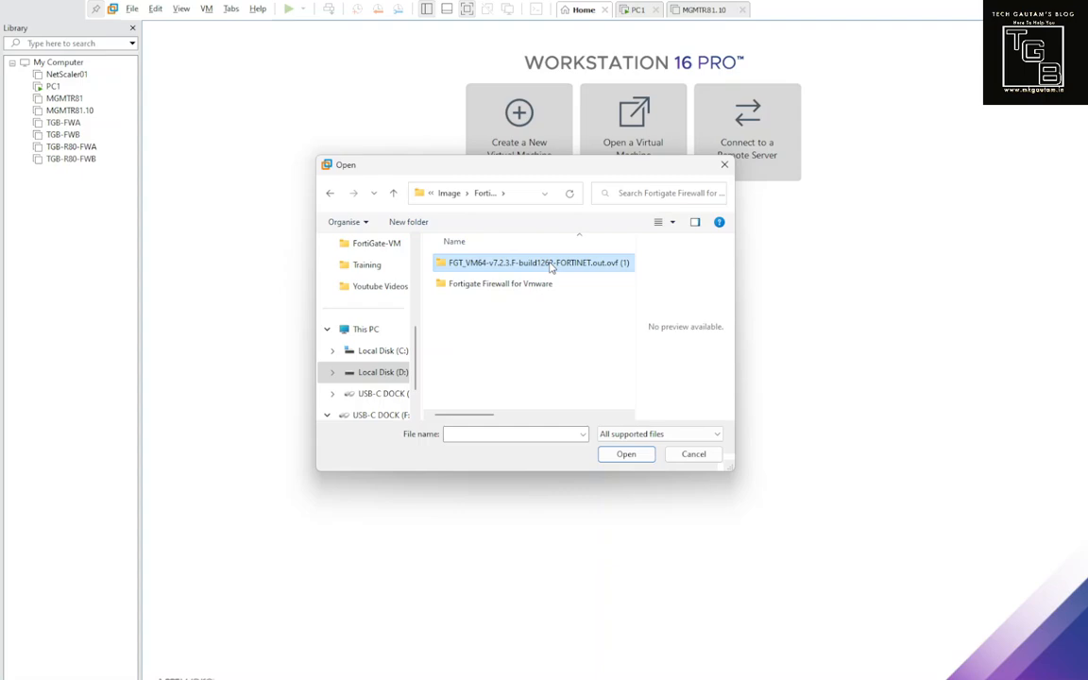
{"action": "double_click", "coordinate": [552, 265]}
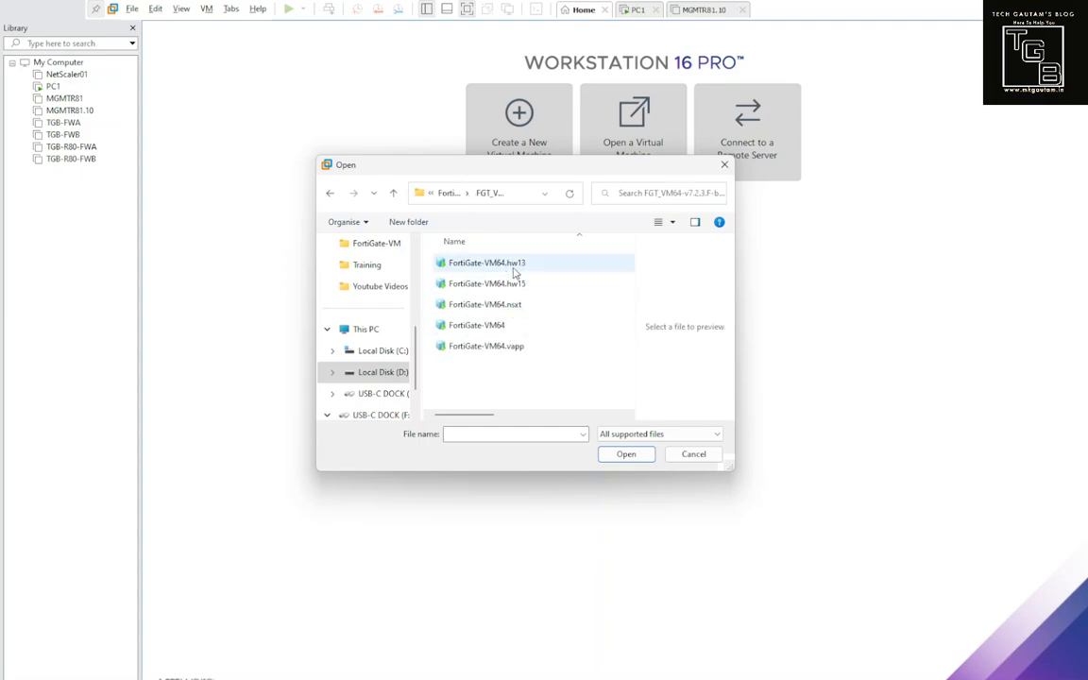
{"action": "left_click", "coordinate": [508, 332]}
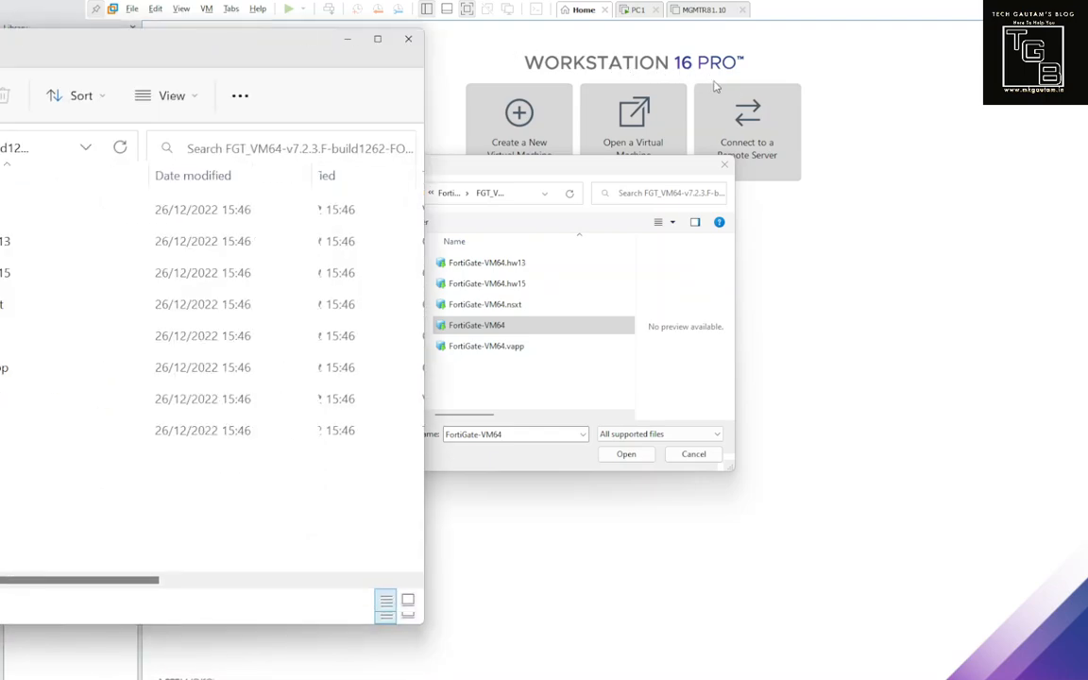
{"action": "left_click_drag", "start_coordinate": [142, 47], "coordinate": [306, 66]}
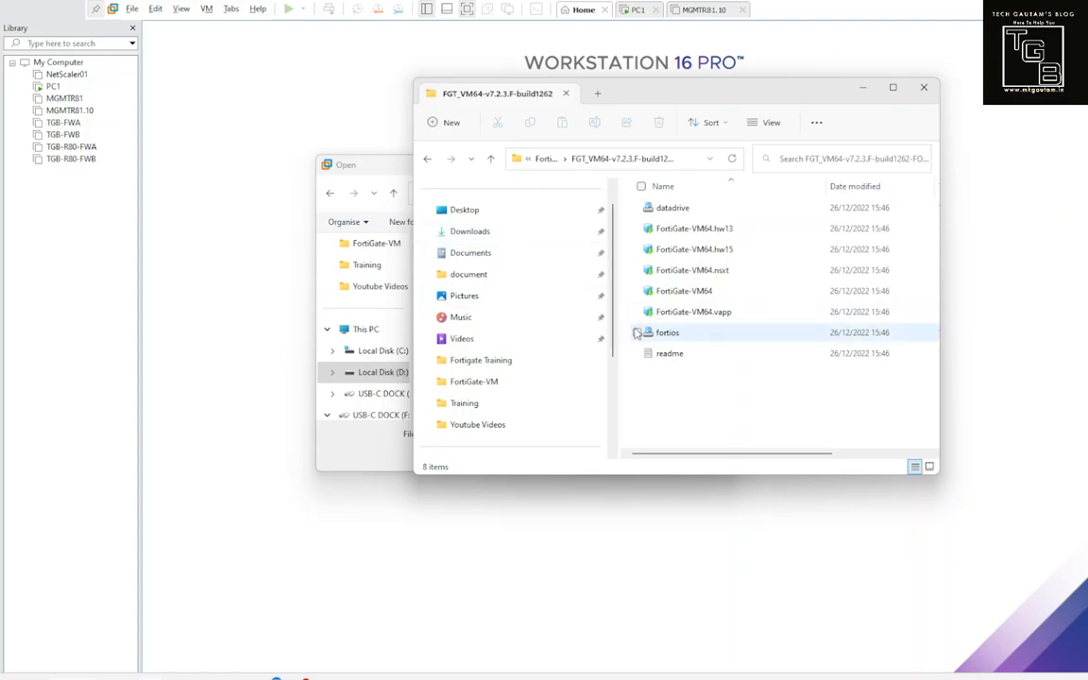
Step: Open the readme in Notepad and highlight the template names and their ESXi 7.0 compatibility
{"action": "double_click", "coordinate": [688, 361]}
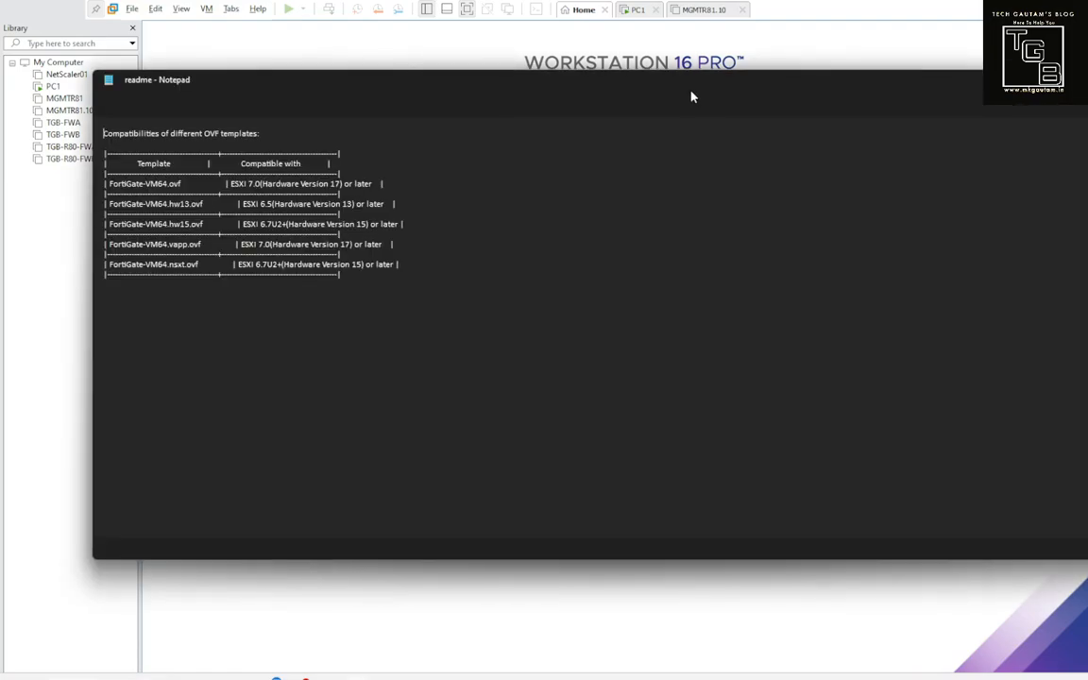
{"action": "left_click_drag", "start_coordinate": [598, 87], "coordinate": [975, 140]}
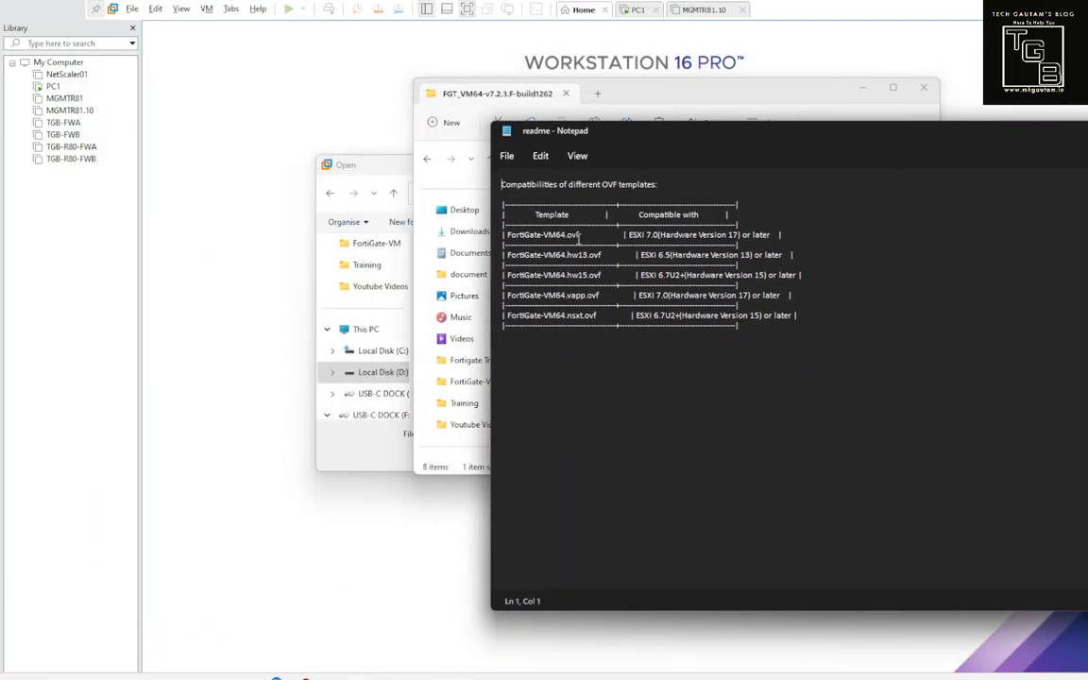
{"action": "left_click_drag", "start_coordinate": [579, 235], "coordinate": [548, 234]}
{"action": "left_click_drag", "start_coordinate": [630, 235], "coordinate": [659, 235]}
{"action": "left_click_drag", "start_coordinate": [518, 255], "coordinate": [568, 255]}
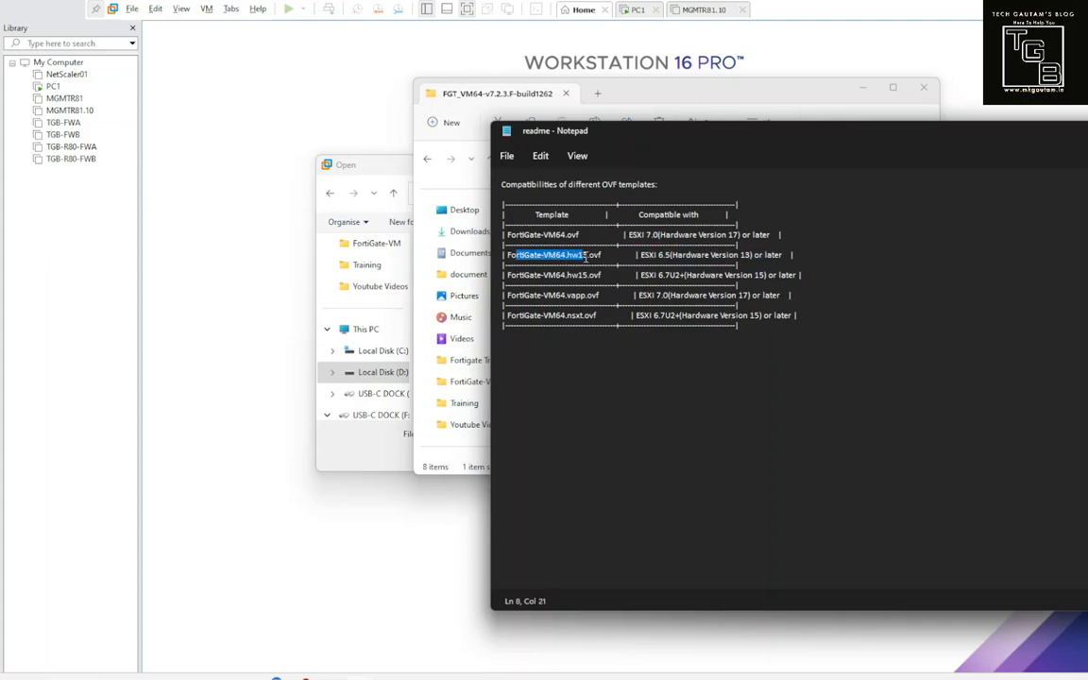
{"action": "left_click", "coordinate": [572, 255]}
{"action": "left_click_drag", "start_coordinate": [568, 255], "coordinate": [589, 275]}
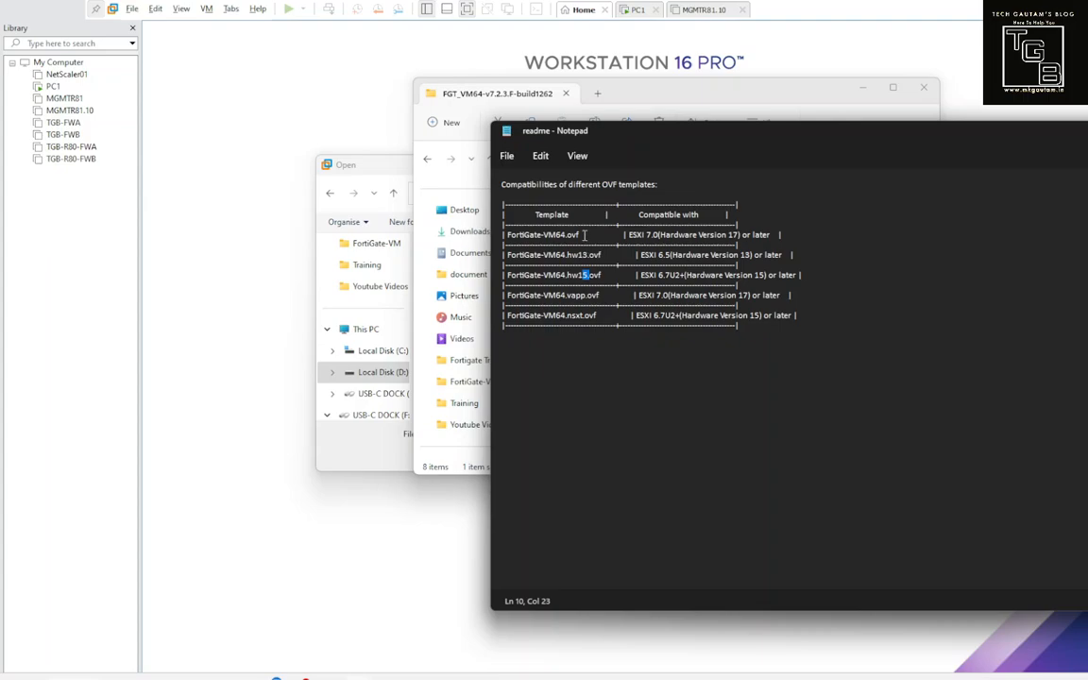
{"action": "left_click_drag", "start_coordinate": [582, 235], "coordinate": [543, 235]}
{"action": "left_click_drag", "start_coordinate": [569, 296], "coordinate": [668, 296]}
Step: Close the readme and select the FortiGate-VM64 template file in Explorer
{"action": "left_click_drag", "start_coordinate": [875, 148], "coordinate": [457, 208]}
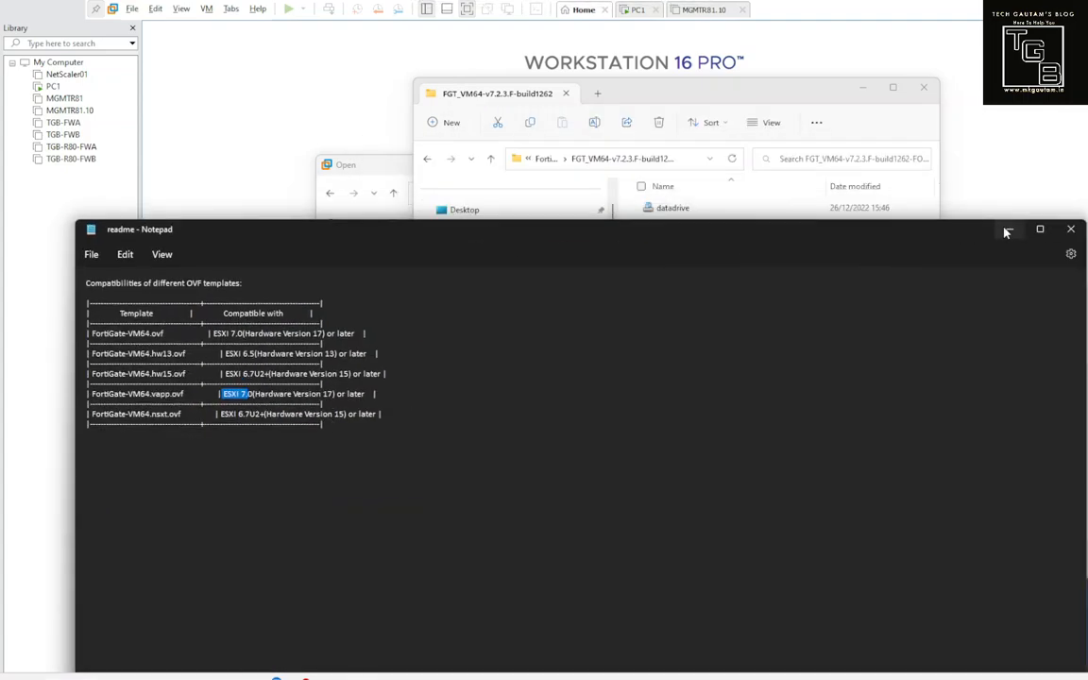
{"action": "left_click", "coordinate": [1007, 163]}
{"action": "left_click", "coordinate": [716, 292]}
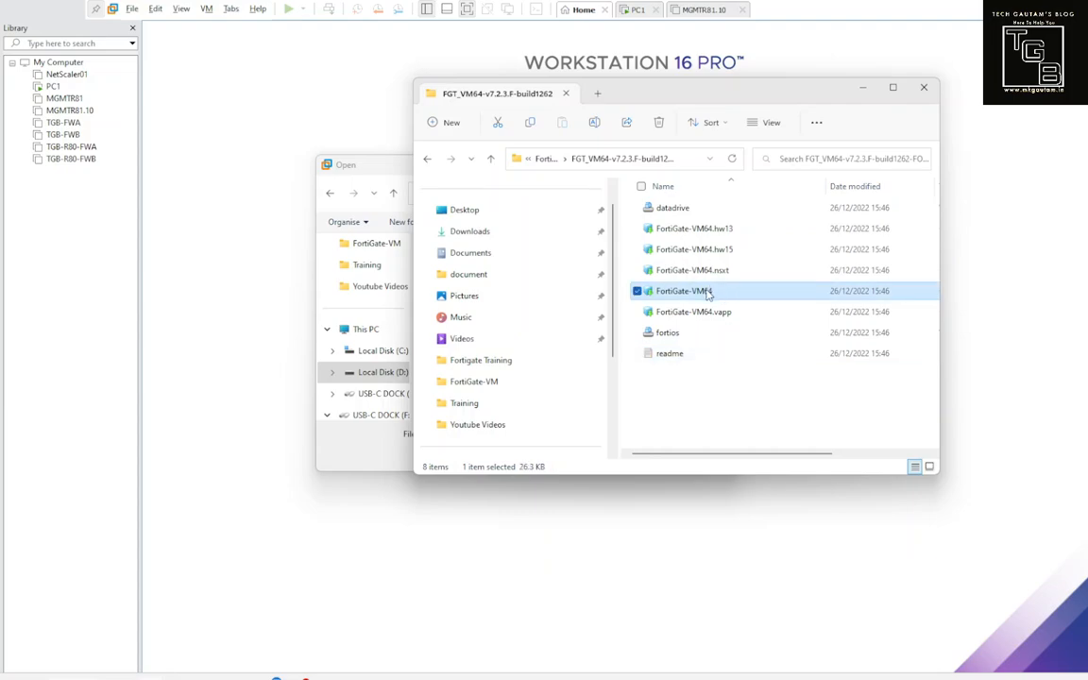
Step: Open FortiGate-VM64 for import and accept the FortiGate licence agreement
{"action": "double_click", "coordinate": [708, 292]}
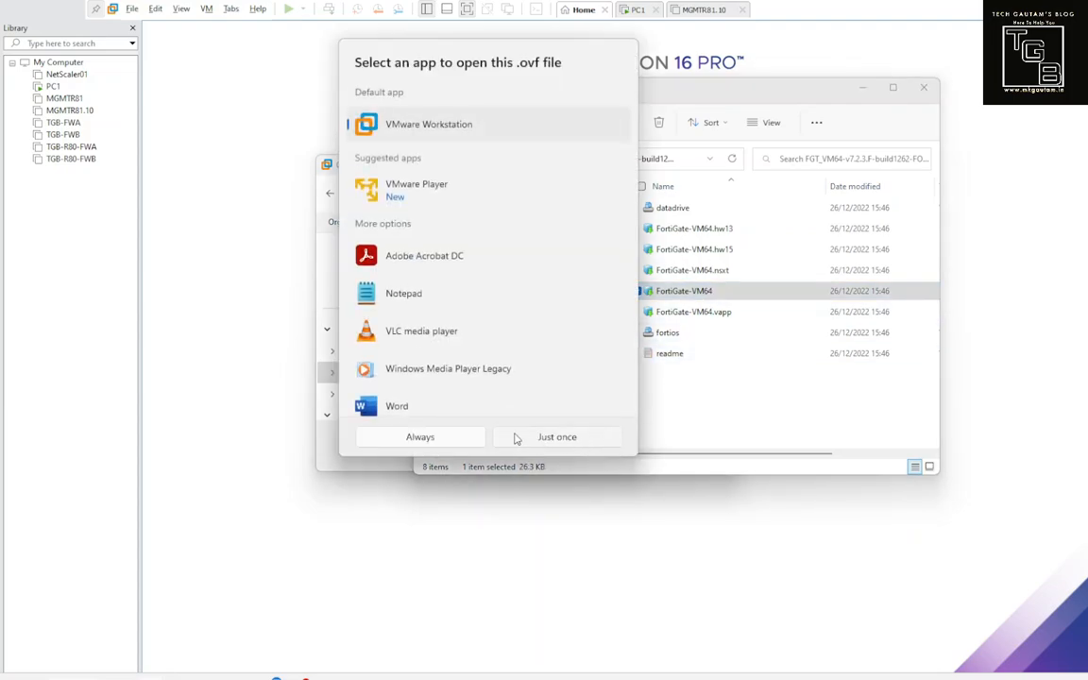
{"action": "left_click", "coordinate": [468, 438]}
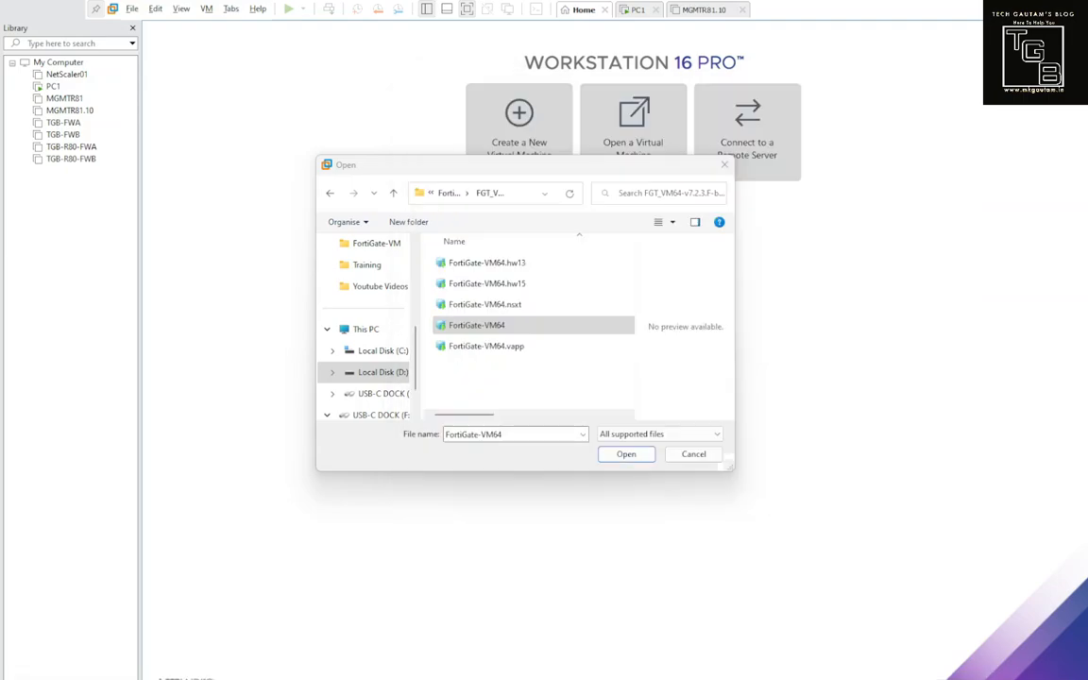
{"action": "double_click", "coordinate": [537, 323]}
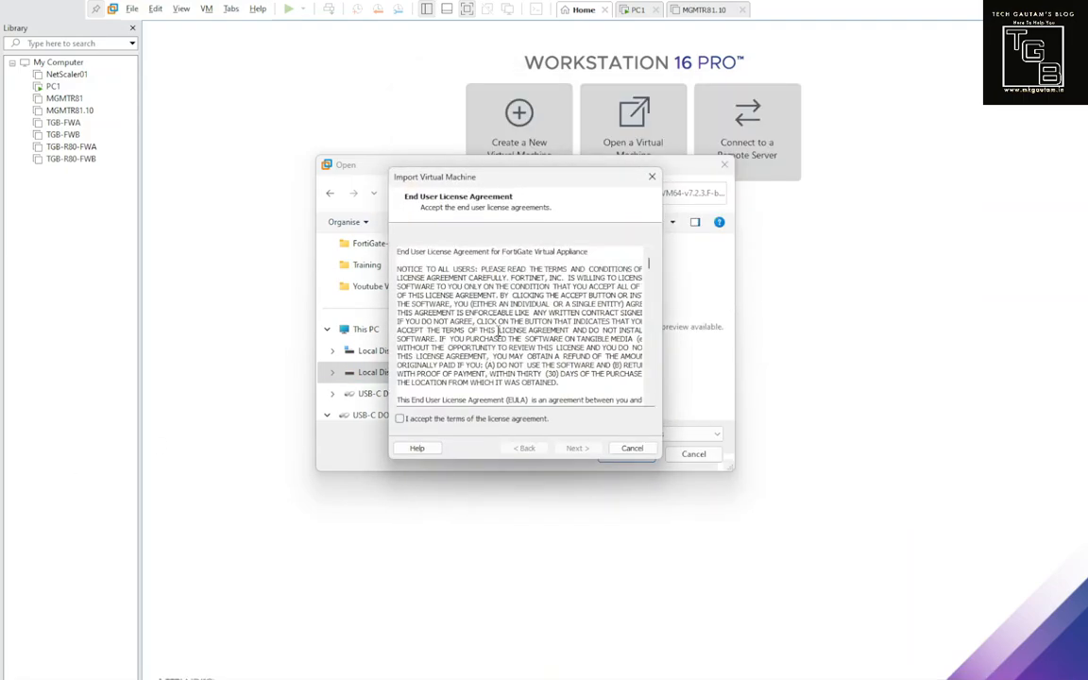
{"action": "left_click", "coordinate": [623, 449]}
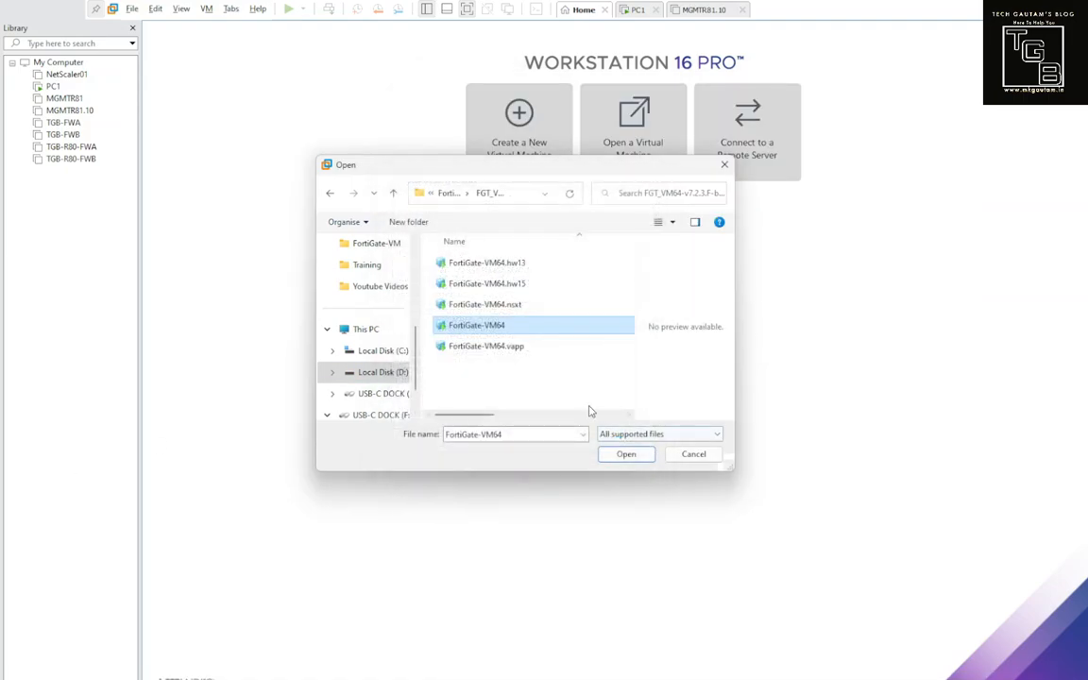
{"action": "left_click", "coordinate": [499, 332]}
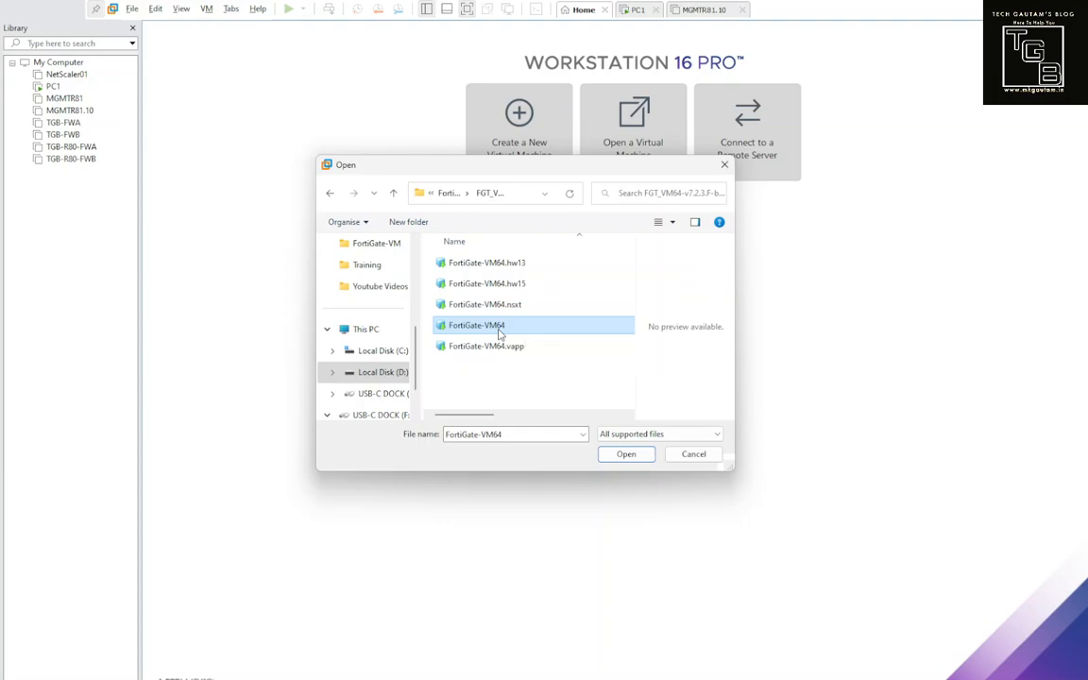
{"action": "left_click", "coordinate": [607, 455]}
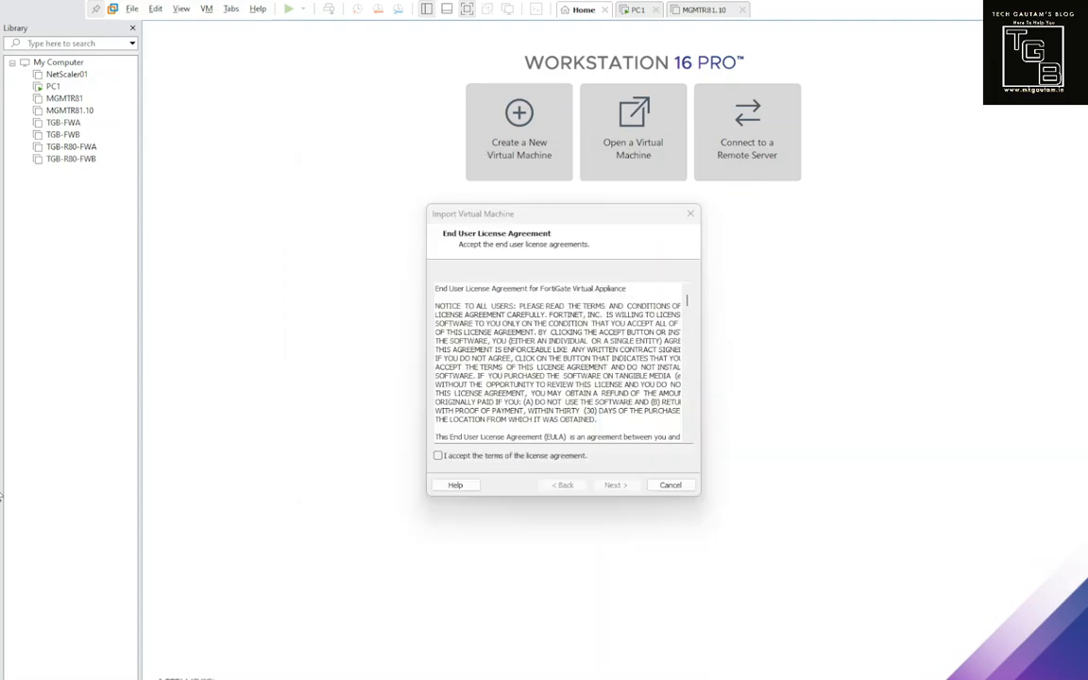
{"action": "left_click", "coordinate": [438, 455]}
{"action": "left_click", "coordinate": [612, 484]}
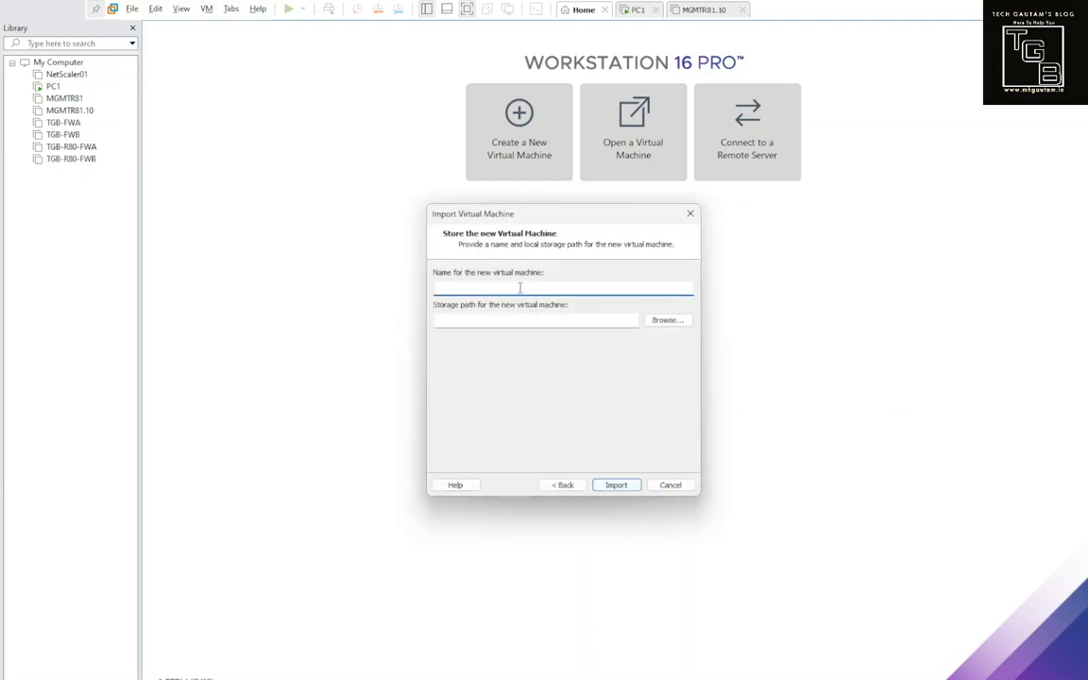
Step: Name the VM TGB-Fortigate-FWA and browse the storage location to D:\VMWARE
{"action": "type", "text": "TGB-Fortigate-FWA"}
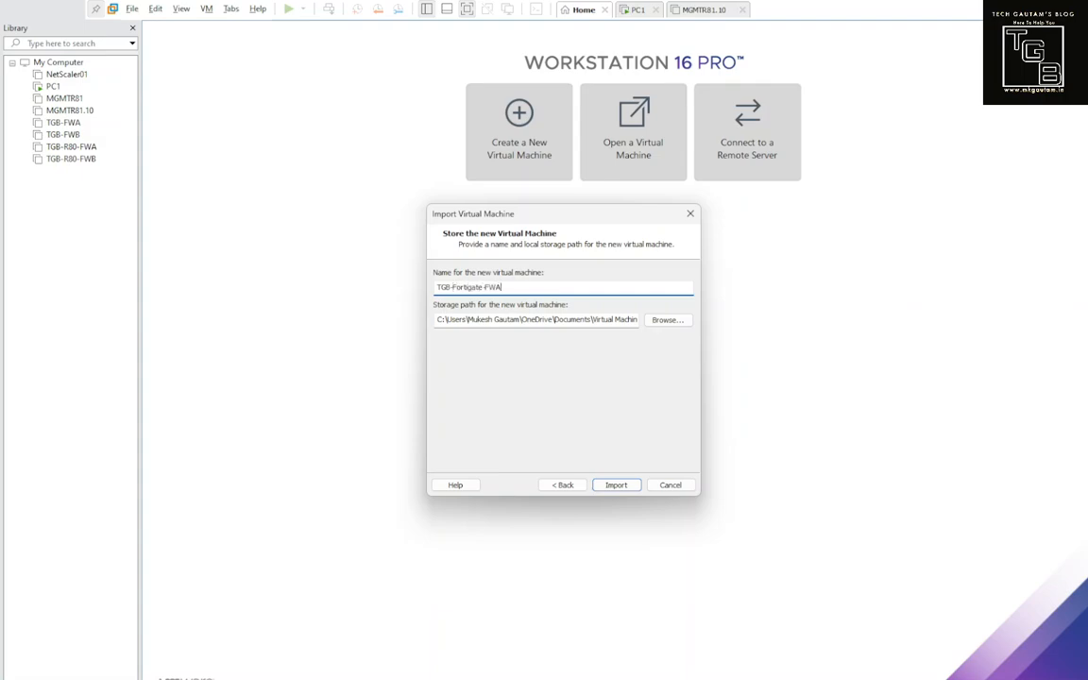
{"action": "left_click_drag", "start_coordinate": [507, 288], "coordinate": [403, 279]}
{"action": "key", "text": "ctrl+c"}
{"action": "left_click", "coordinate": [665, 320]}
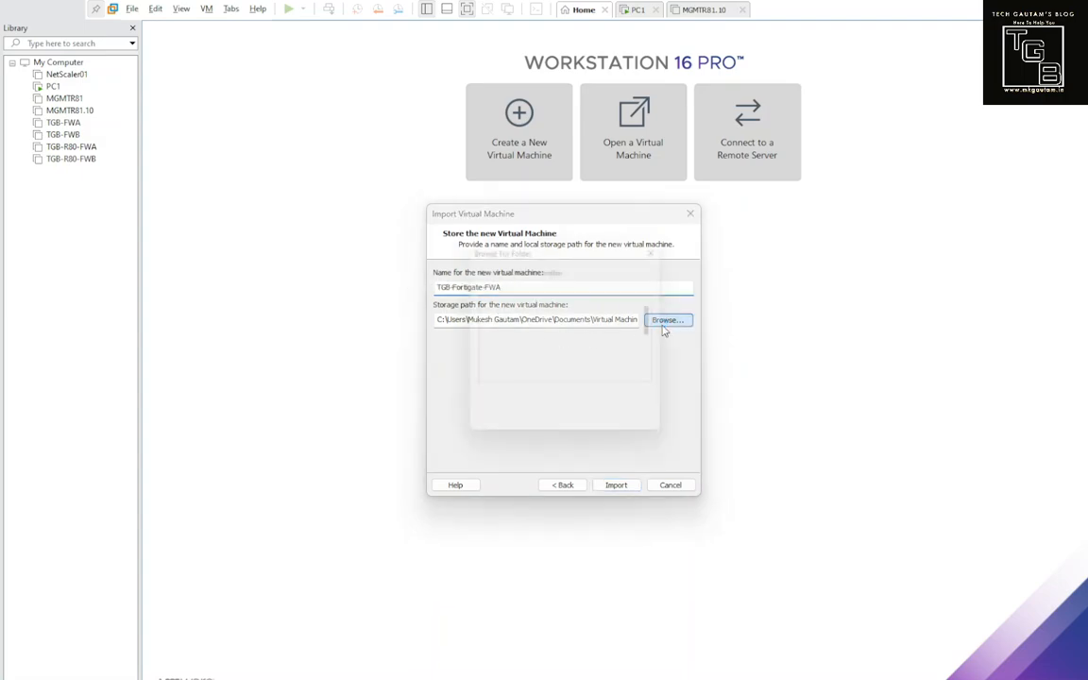
{"action": "scroll", "coordinate": [529, 350], "scroll_direction": "down", "scroll_amount": 3}
{"action": "scroll", "coordinate": [518, 341], "scroll_direction": "down", "scroll_amount": 1}
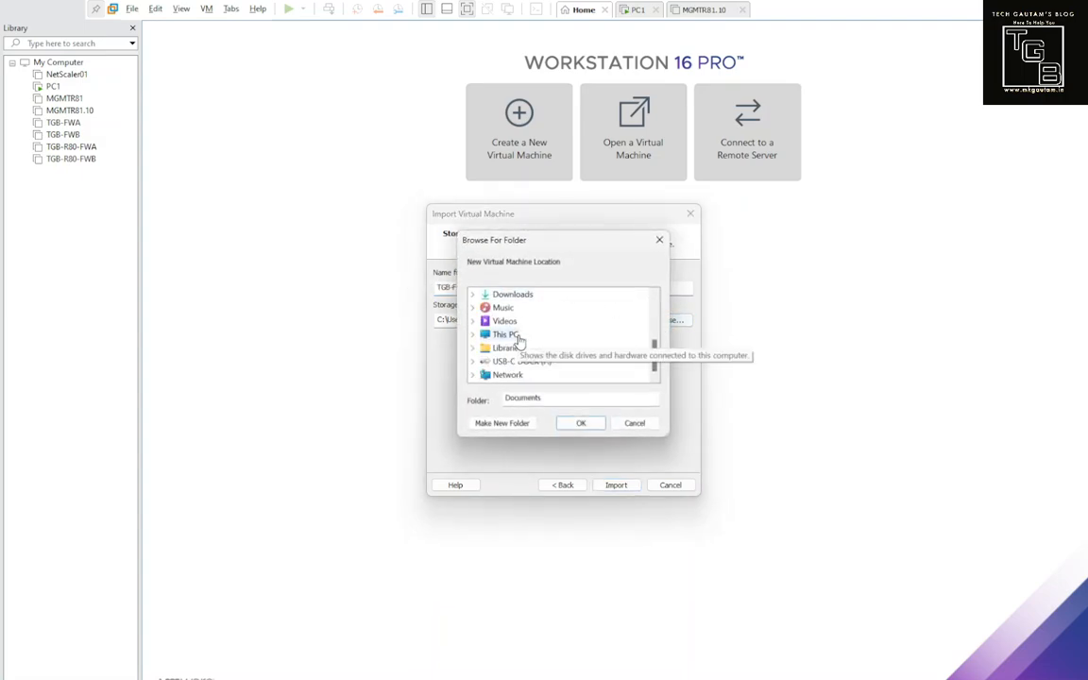
{"action": "left_click", "coordinate": [474, 336]}
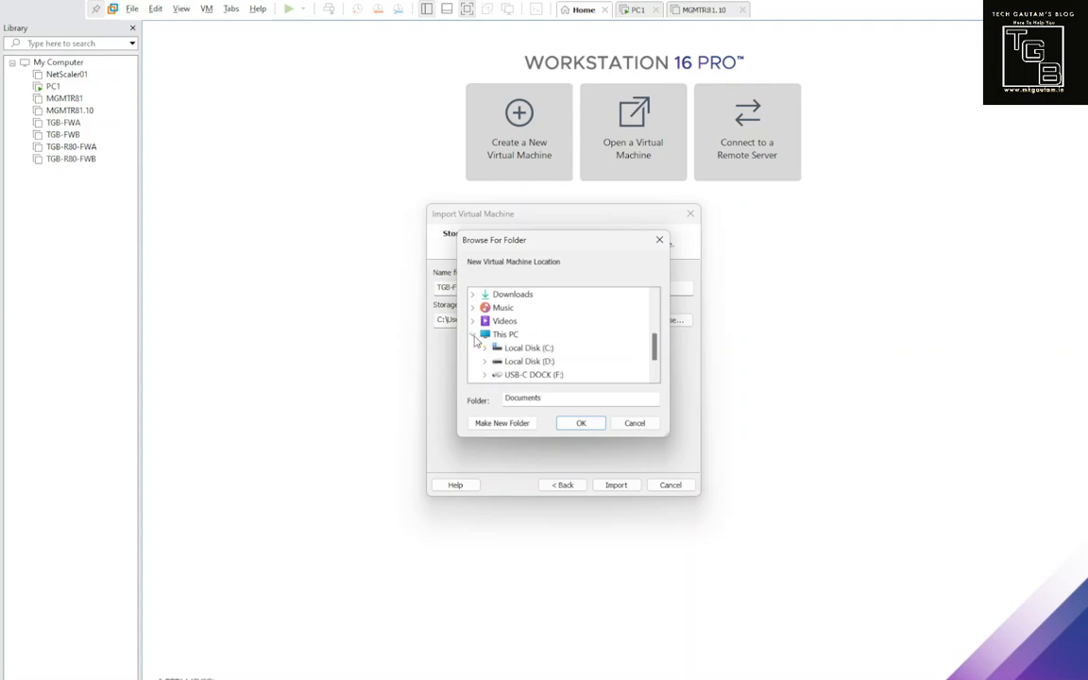
{"action": "double_click", "coordinate": [501, 360]}
{"action": "scroll", "coordinate": [510, 350], "scroll_direction": "down", "scroll_amount": 1}
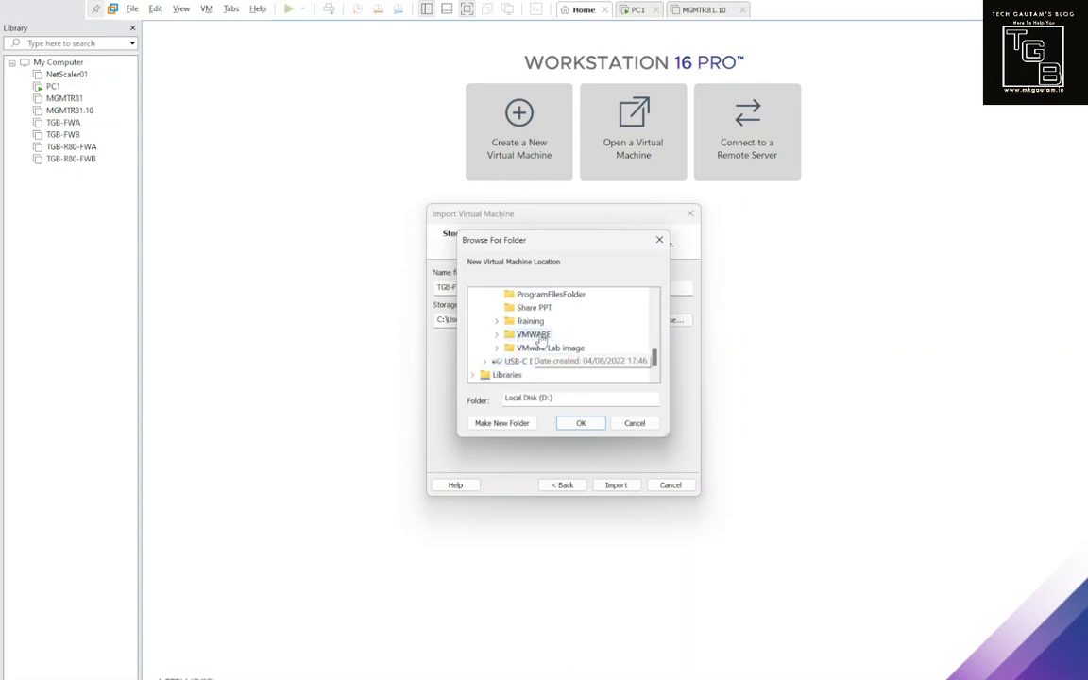
{"action": "double_click", "coordinate": [530, 337]}
{"action": "scroll", "coordinate": [525, 357], "scroll_direction": "down", "scroll_amount": 1}
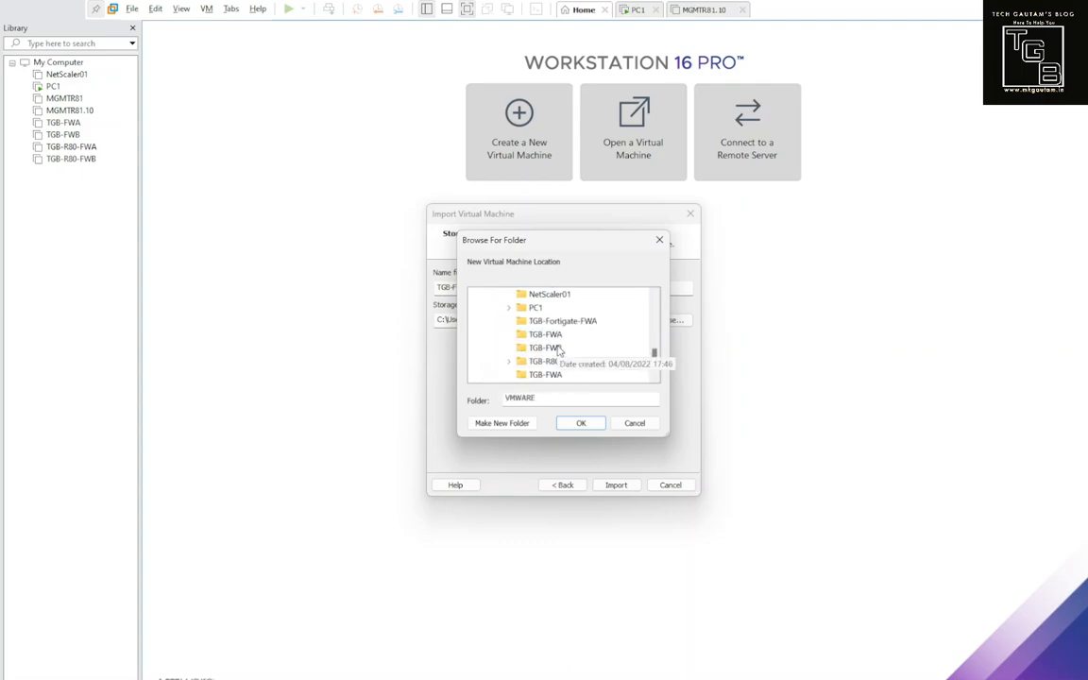
Step: Create a TGB-Fortigate-FWA folder inside VMWARE as the location and start the import
{"action": "left_click", "coordinate": [528, 426]}
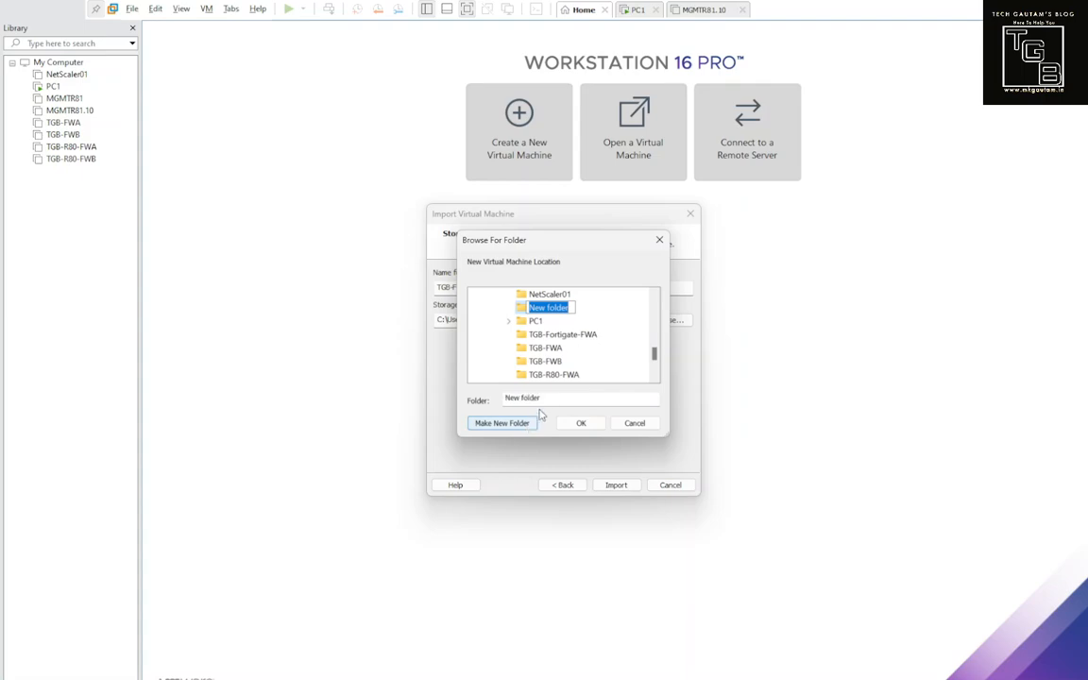
{"action": "key", "text": "ctrl+v"}
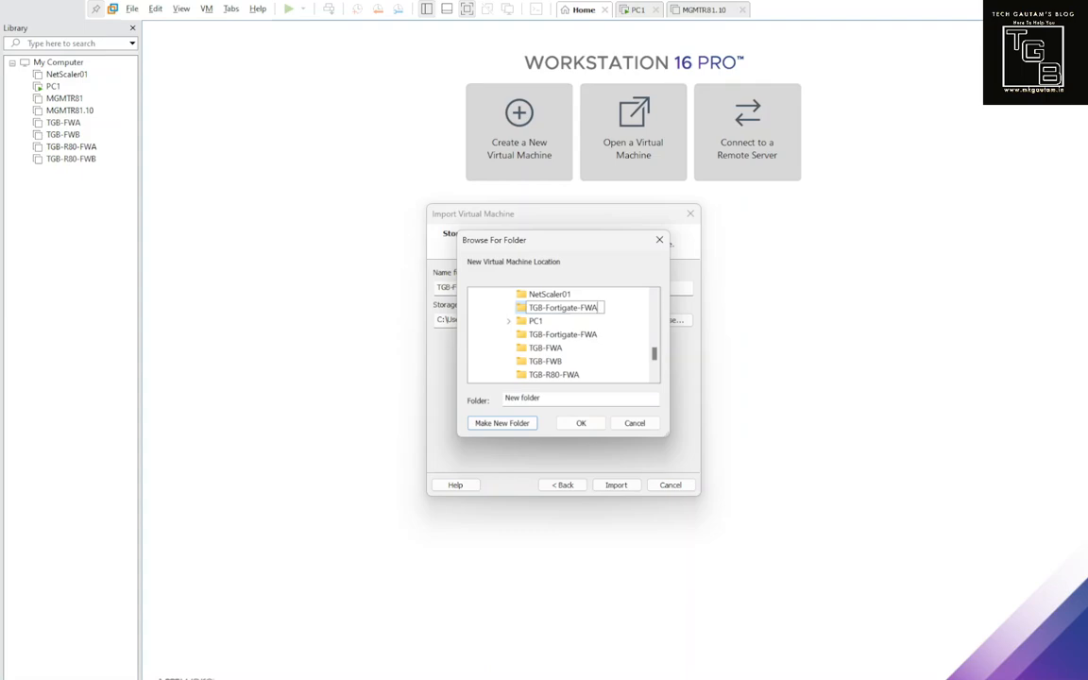
{"action": "key", "text": "Return"}
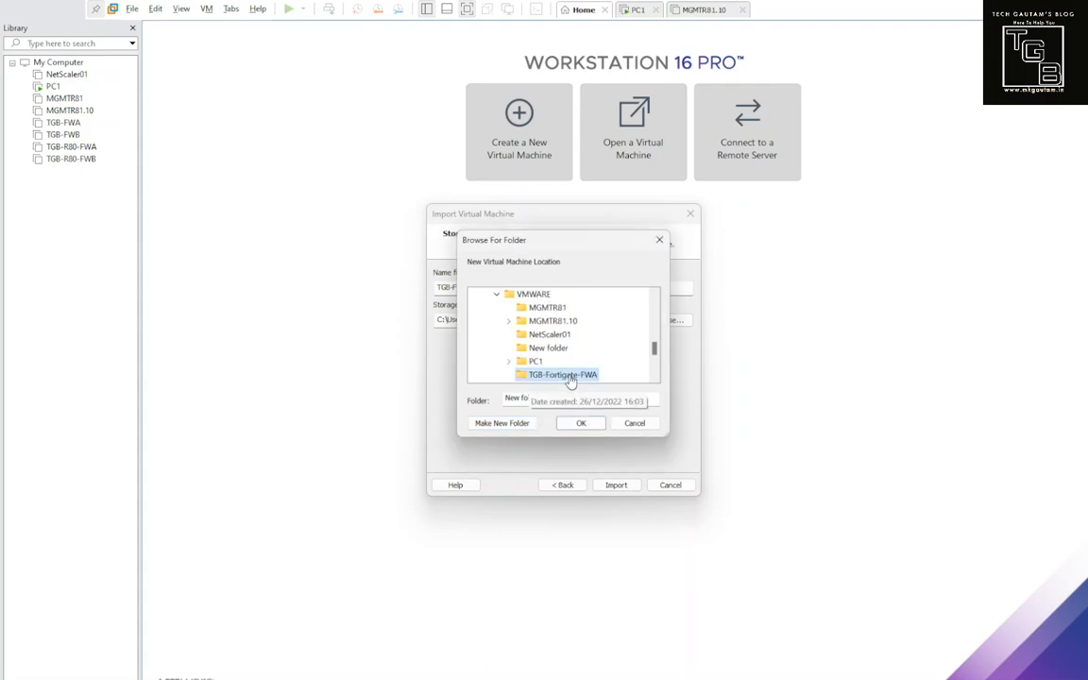
{"action": "left_click", "coordinate": [580, 423]}
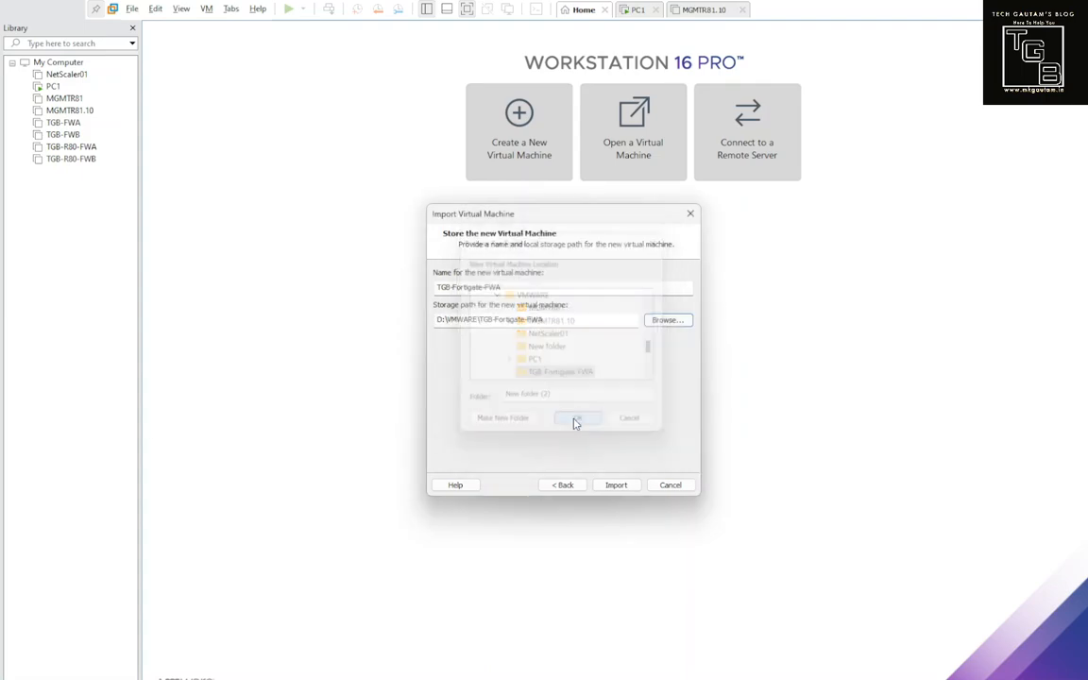
{"action": "left_click", "coordinate": [615, 485]}
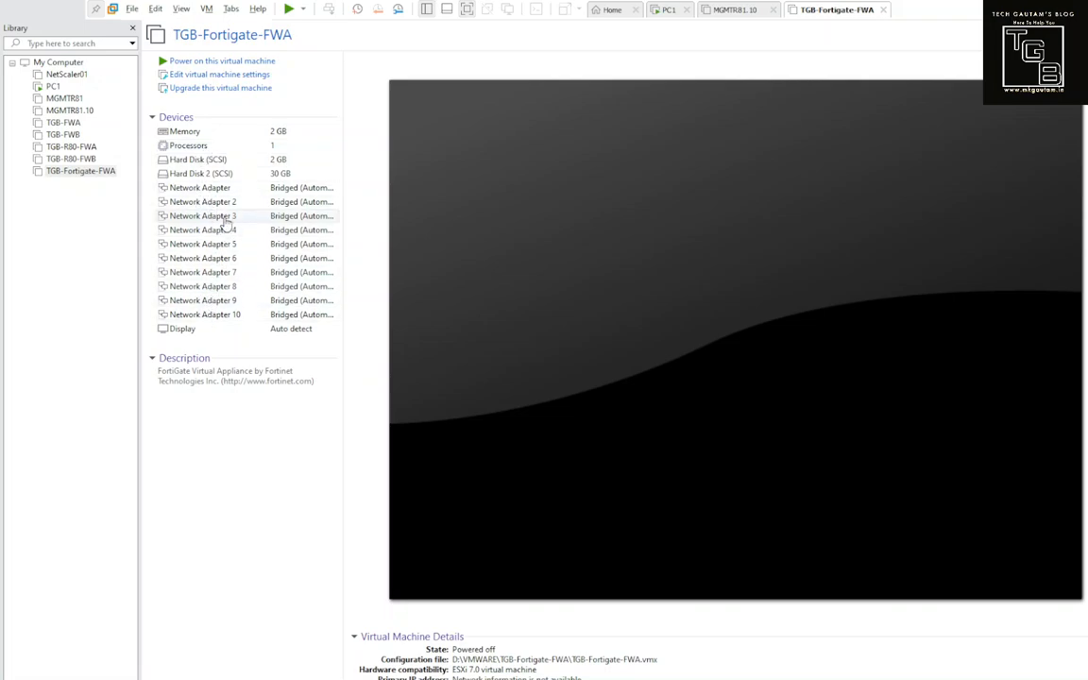
Step: Inspect the TGB-Fortigate-FWA VM's 2 GB memory setting and close the settings without changes
{"action": "left_click", "coordinate": [246, 136]}
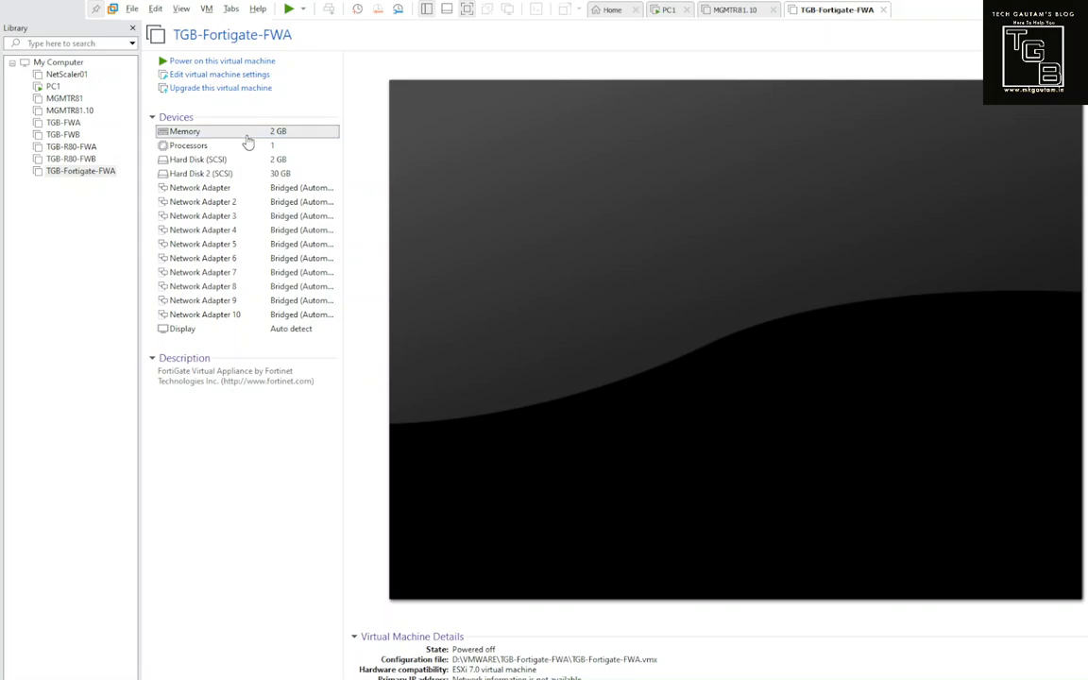
{"action": "double_click", "coordinate": [189, 133]}
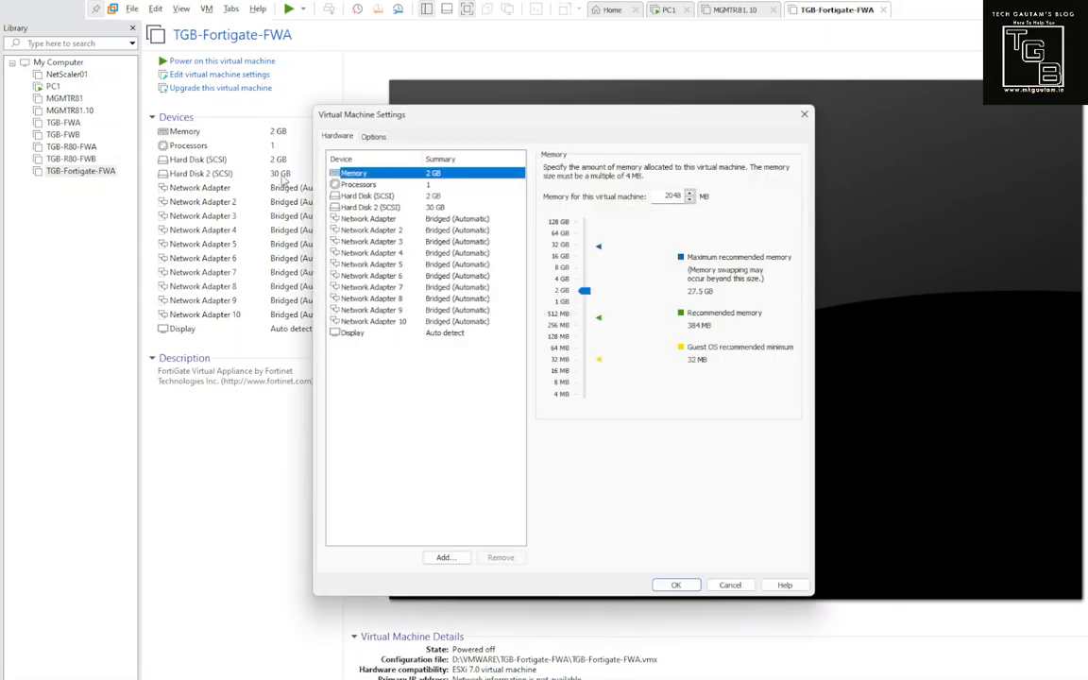
{"action": "left_click", "coordinate": [730, 586]}
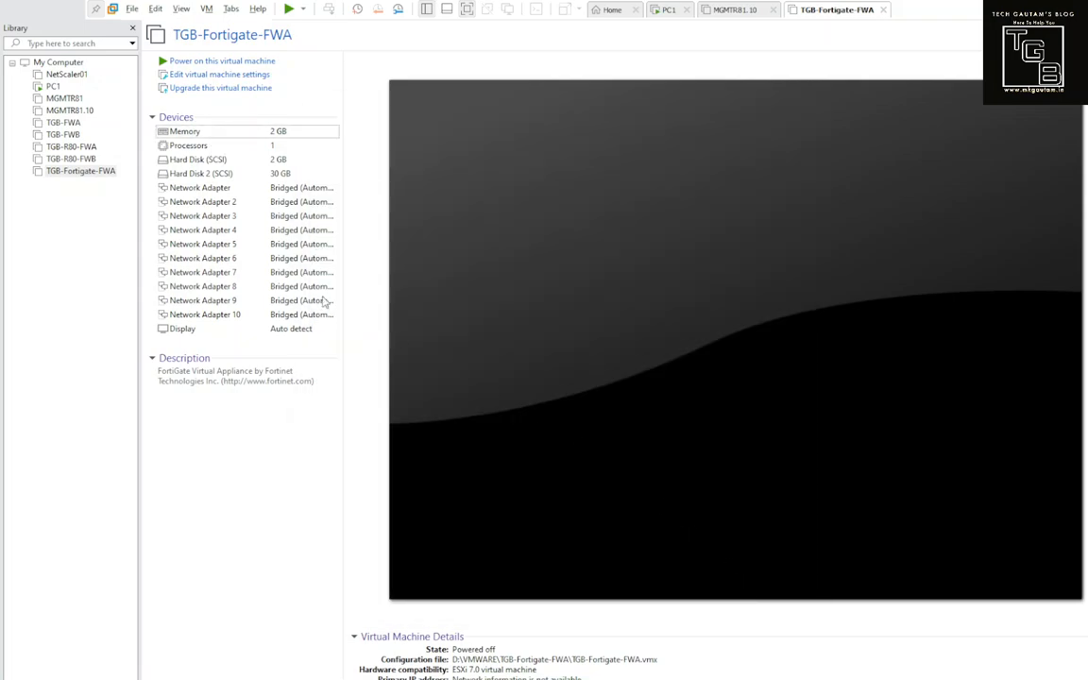
Step: Set TGB-Fortigate-FWA's Network Adapter 2 to Custom: VMnet2 and save the VM settings
{"action": "left_click", "coordinate": [202, 192]}
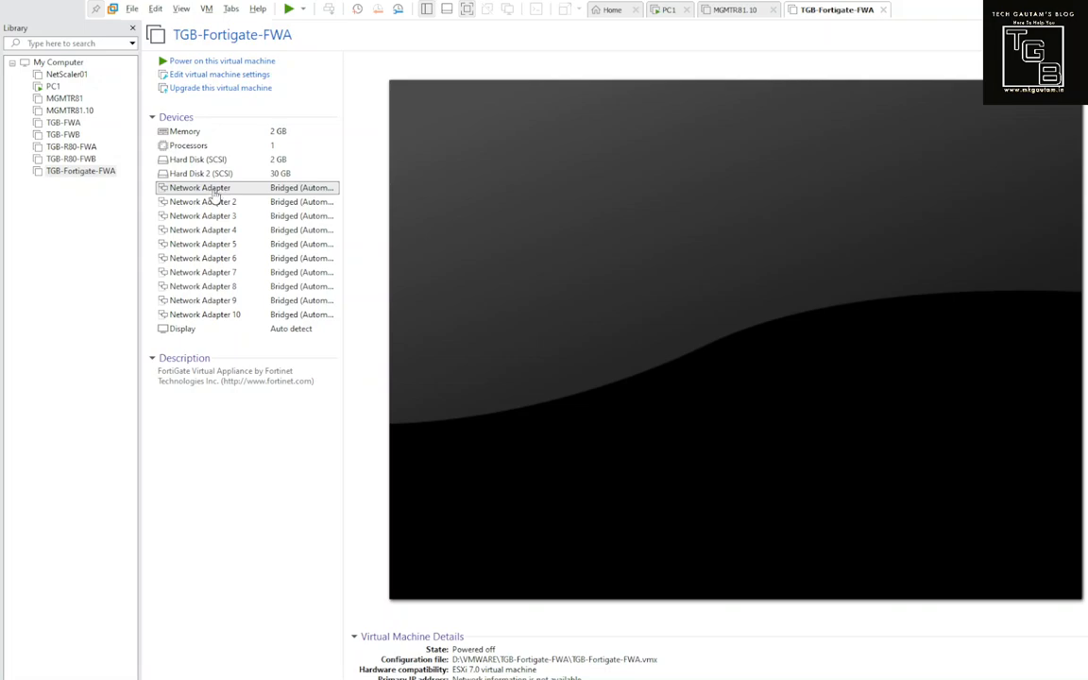
{"action": "double_click", "coordinate": [277, 194]}
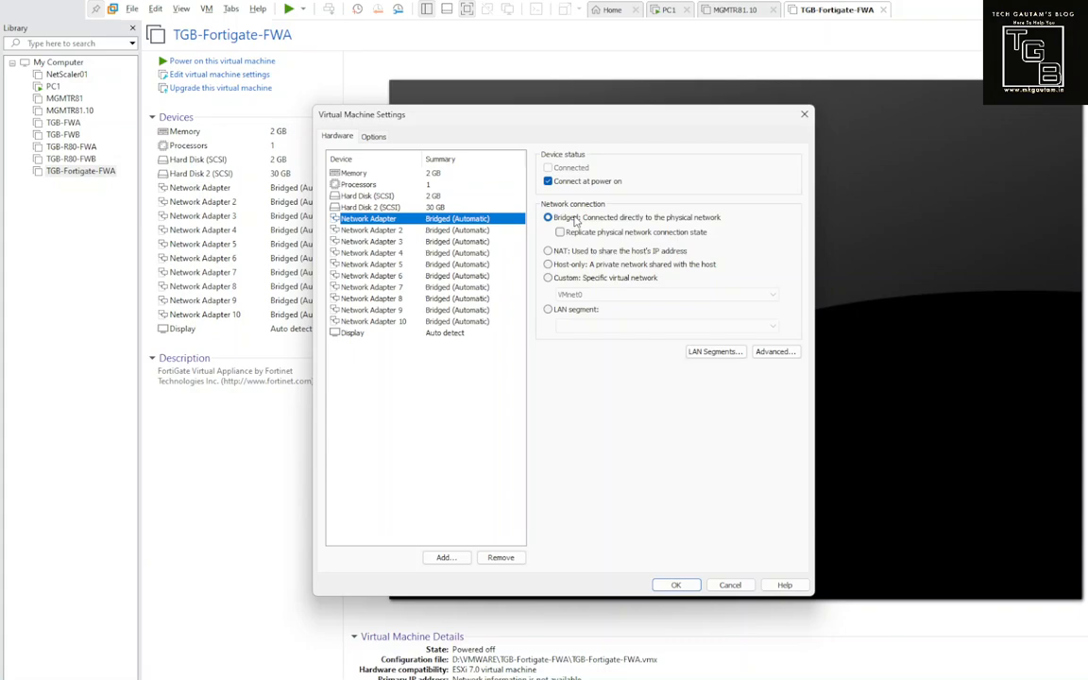
{"action": "left_click", "coordinate": [430, 229]}
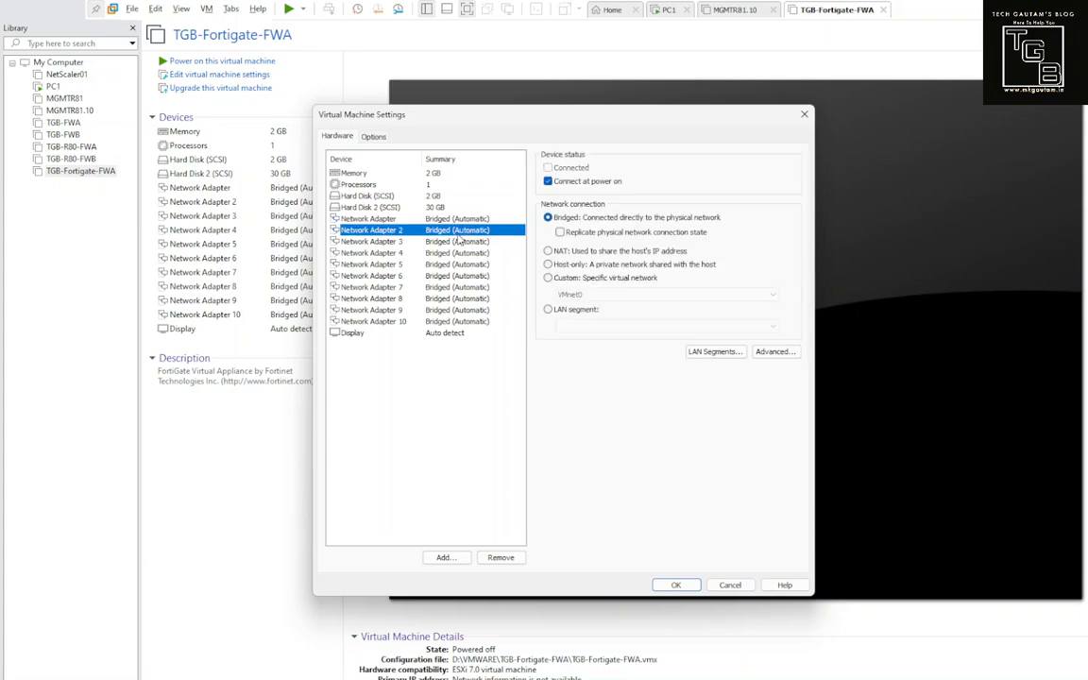
{"action": "left_click", "coordinate": [547, 278]}
{"action": "left_click", "coordinate": [570, 295]}
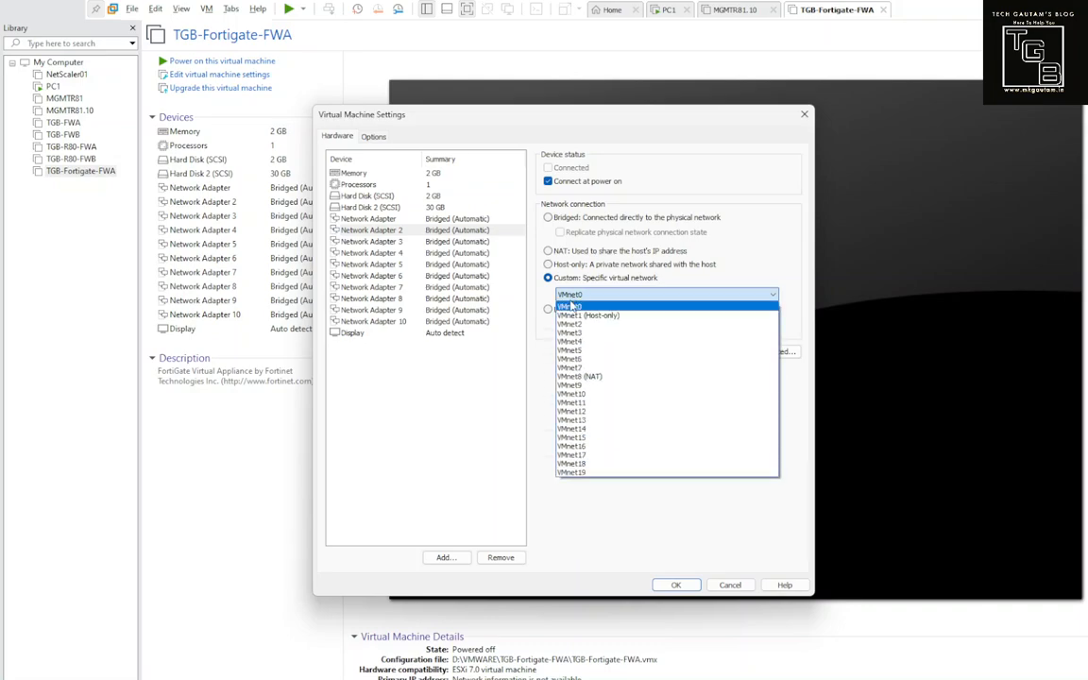
{"action": "left_click", "coordinate": [572, 325]}
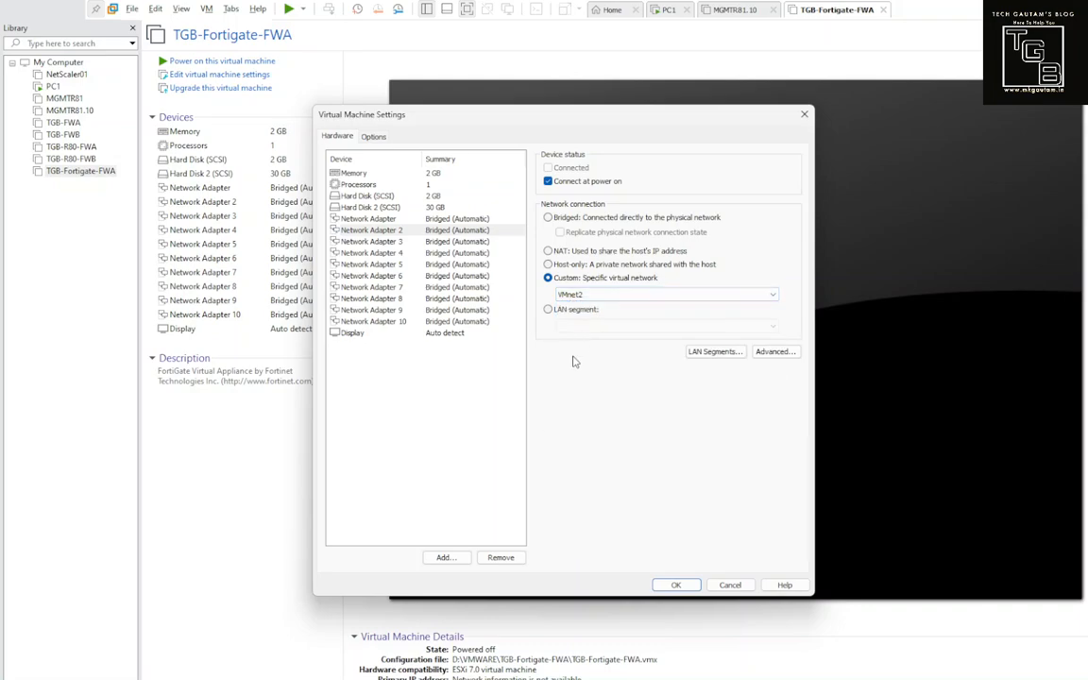
{"action": "left_click", "coordinate": [672, 585]}
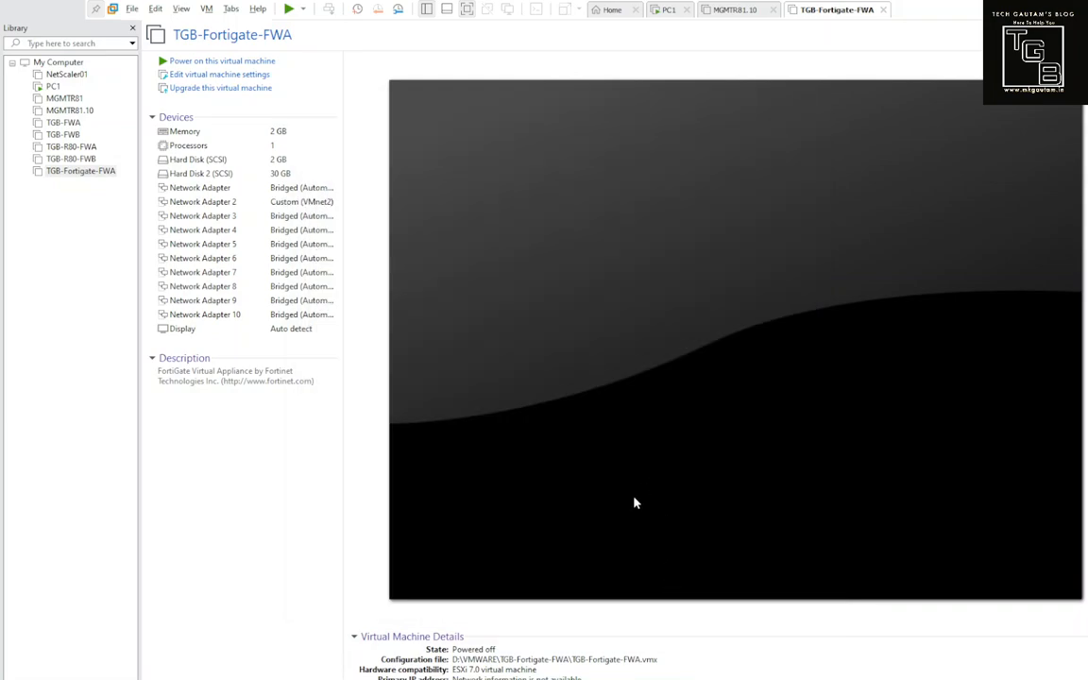
Step: Power on TGB-Fortigate-FWA and let it boot to the FortiGate-VM64 login prompt
{"action": "left_click", "coordinate": [268, 62]}
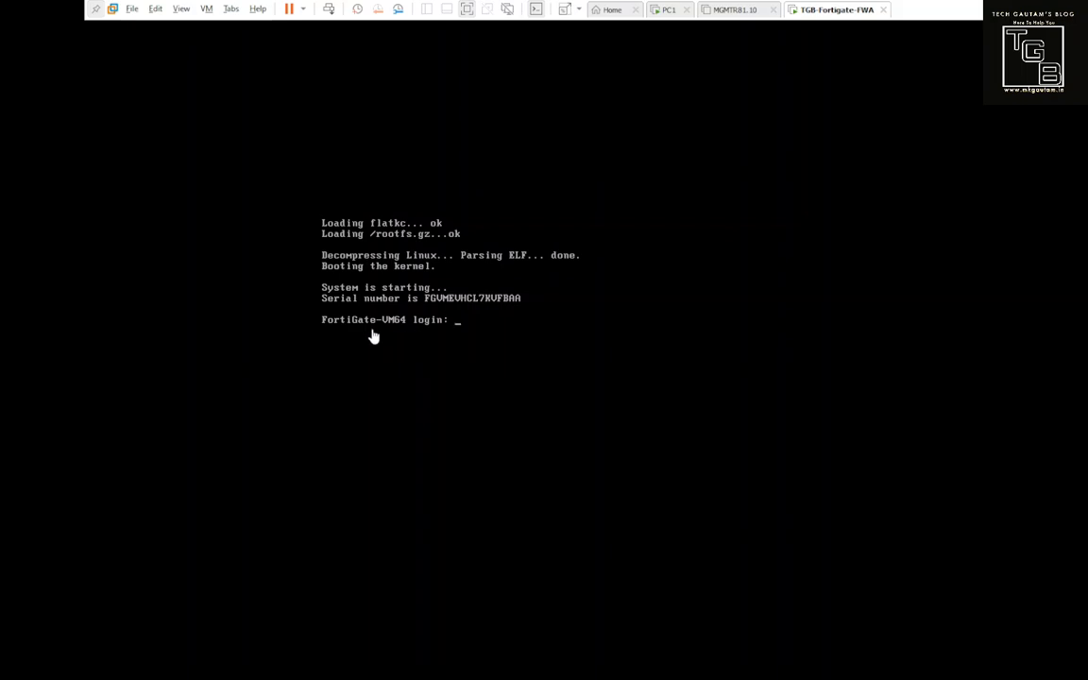
Step: Log into the FortiGate console as admin with a blank password and set a new password
{"action": "left_click", "coordinate": [446, 328]}
{"action": "type", "text": "admin"}
{"action": "key", "text": "Return"}
{"action": "key", "text": "Return"}
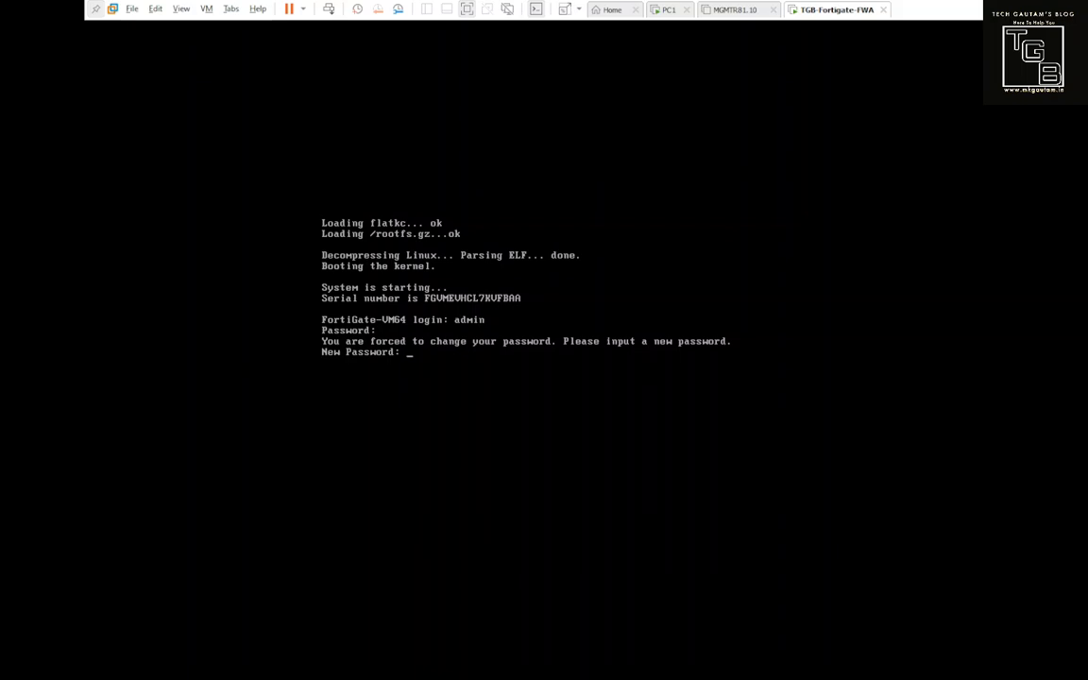
{"action": "key", "text": "Return"}
{"action": "key", "text": "Return"}
{"action": "key", "text": "Return"}
{"action": "key", "text": "Return"}
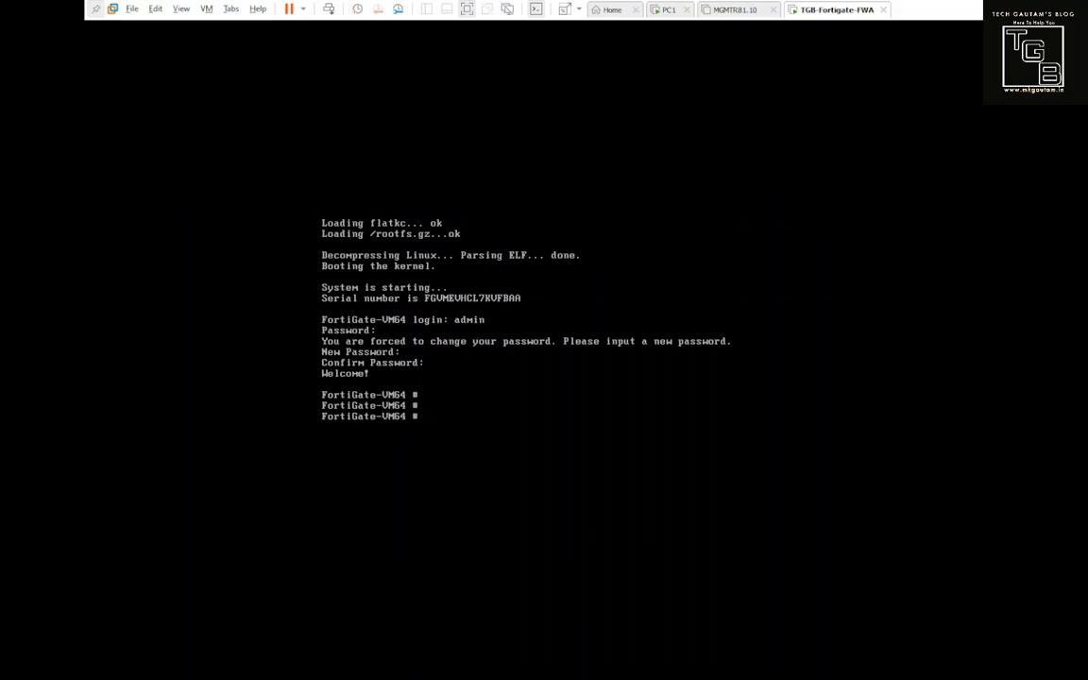
Step: Run 'show system interface' to view port1's DHCP mode and ping/https/ssh/http access
{"action": "type", "text": "show system interface"}
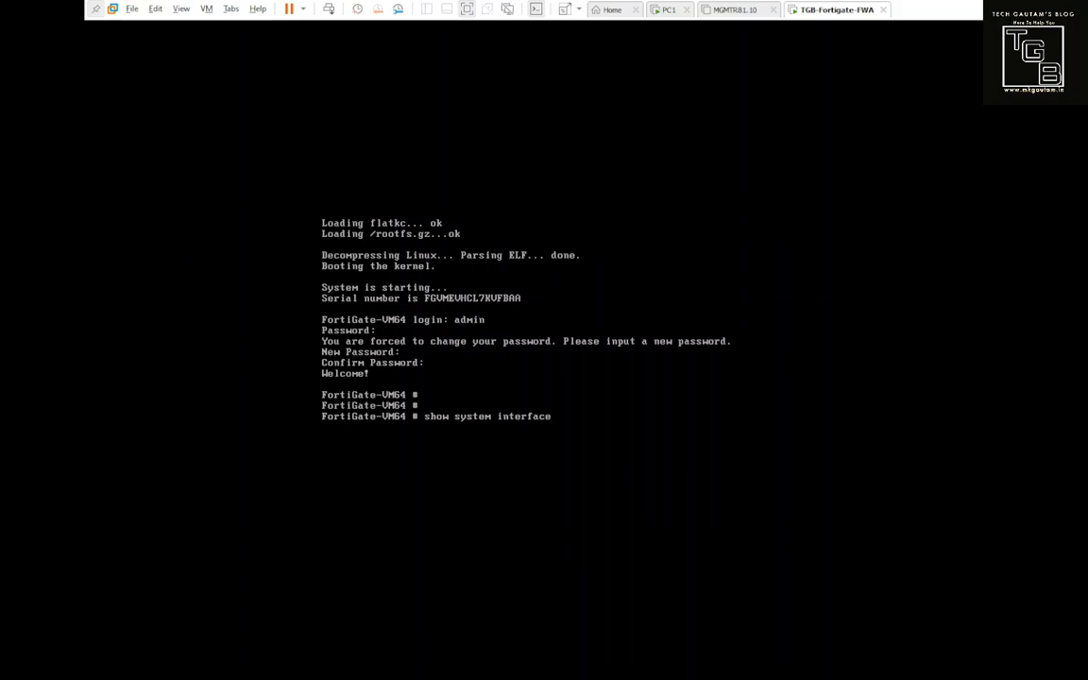
{"action": "key", "text": "Return"}
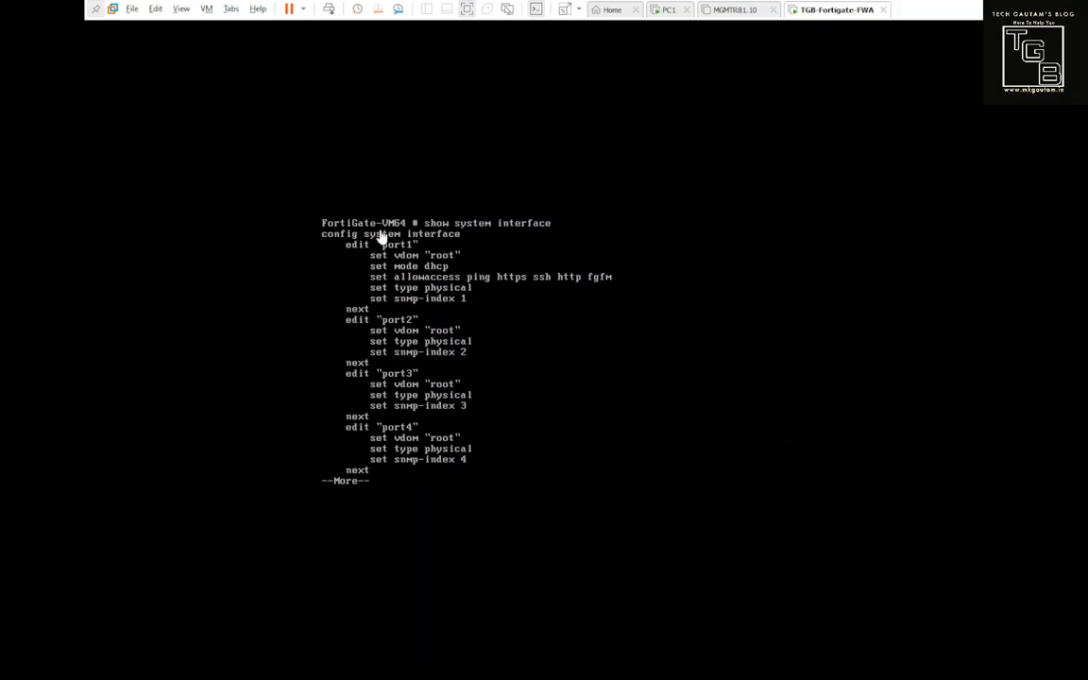
{"action": "key", "text": "q"}
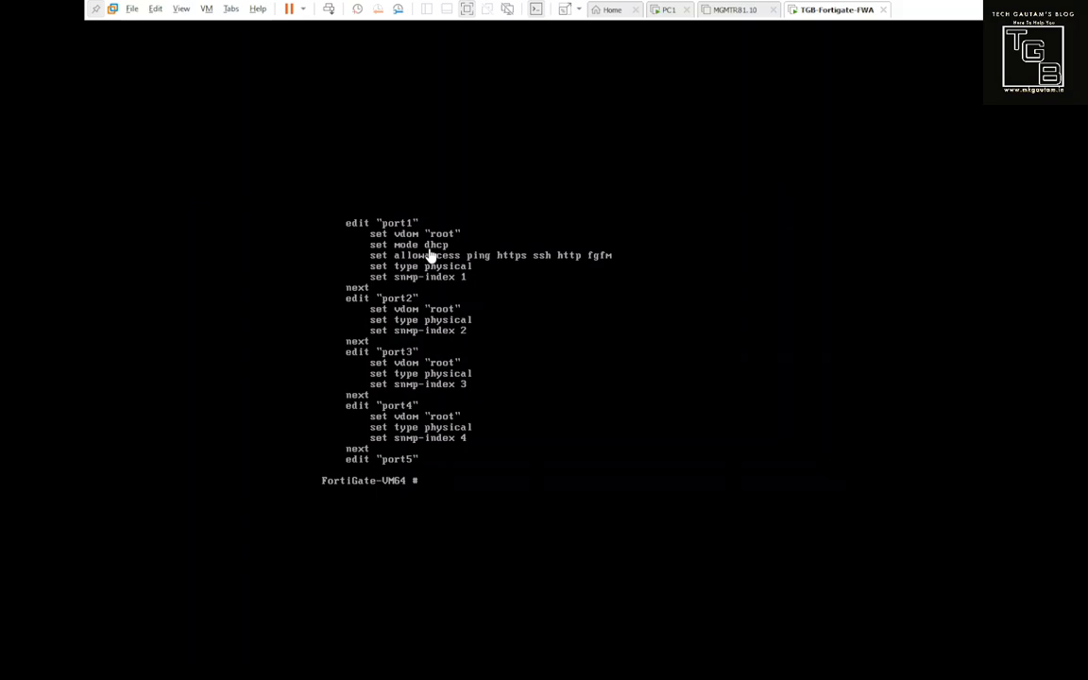
{"action": "right_click", "coordinate": [818, 11]}
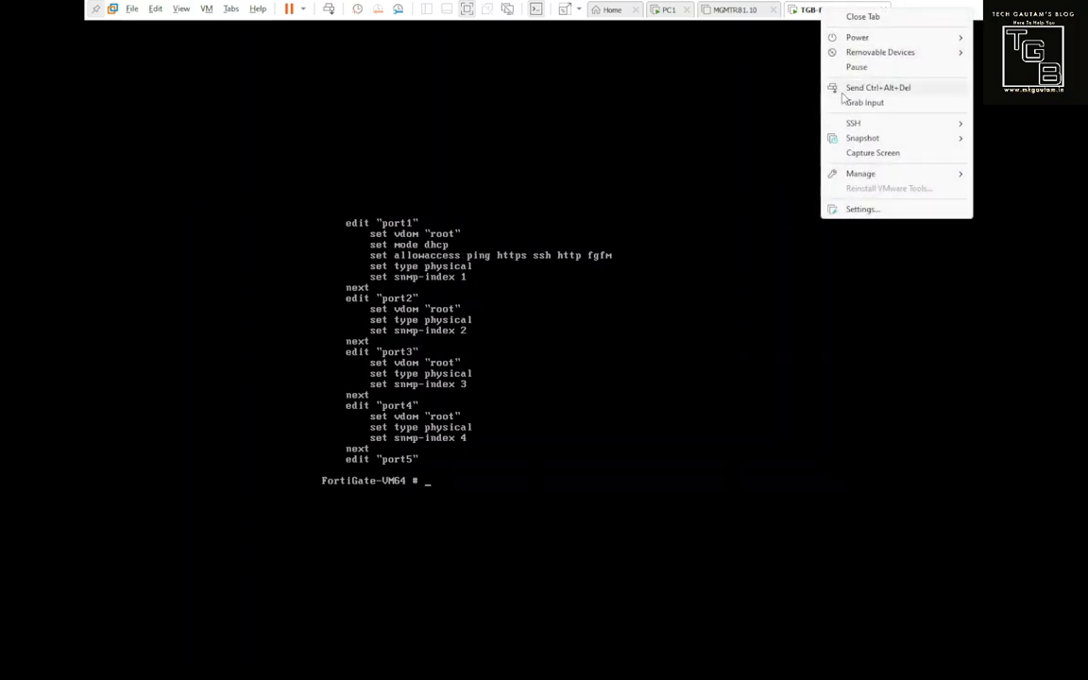
{"action": "left_click", "coordinate": [873, 210]}
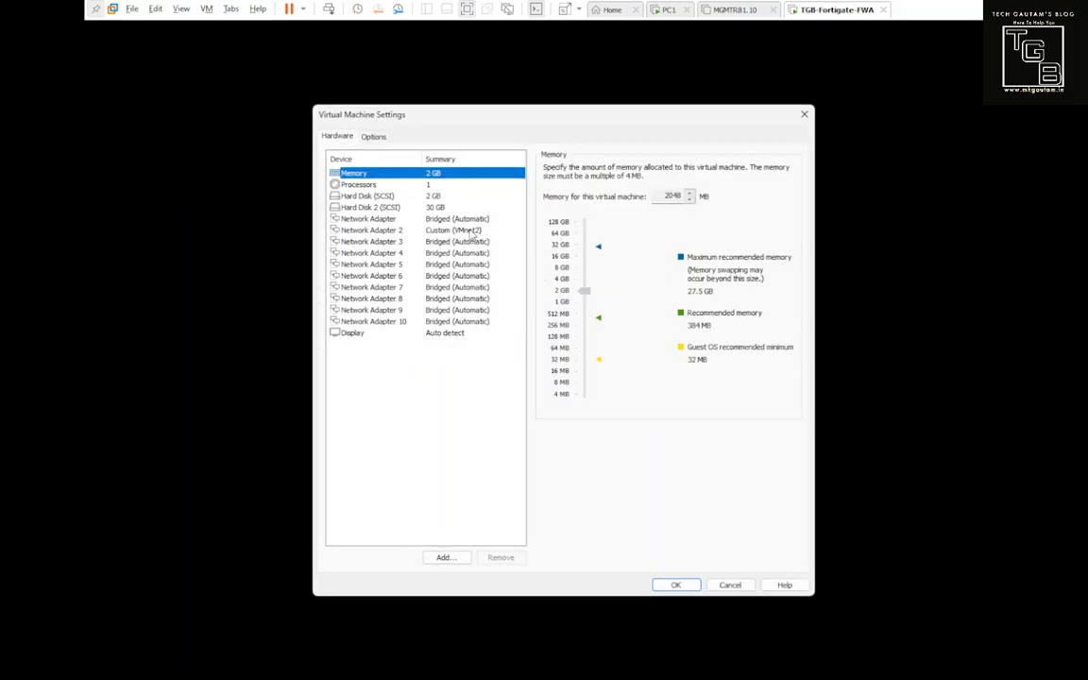
{"action": "left_click", "coordinate": [430, 218]}
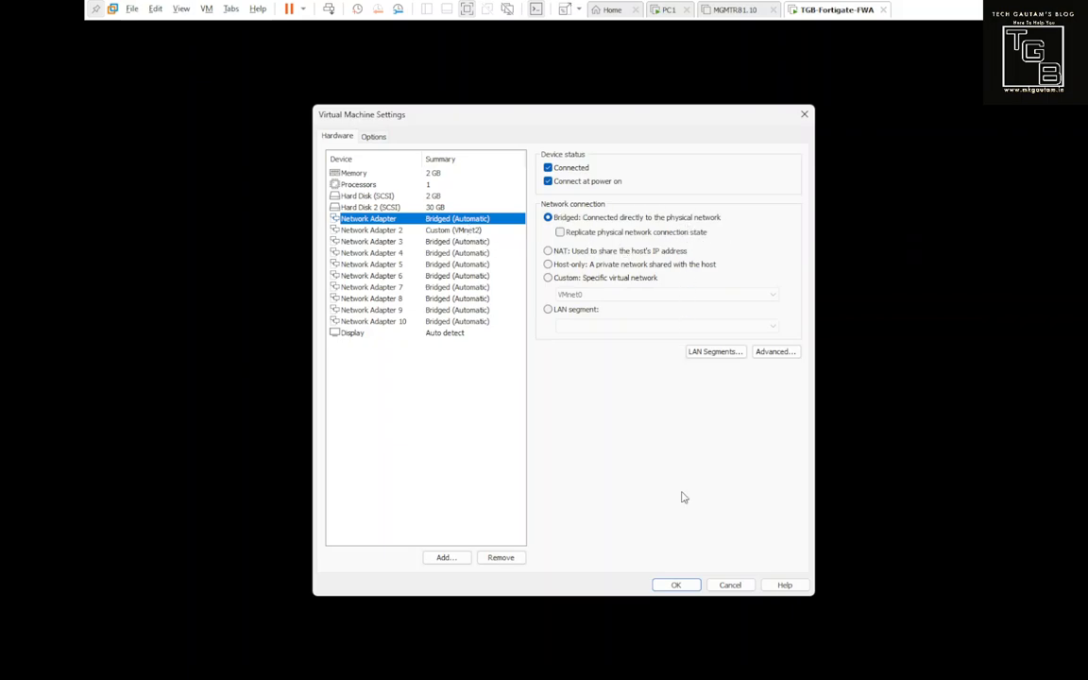
{"action": "left_click", "coordinate": [730, 584]}
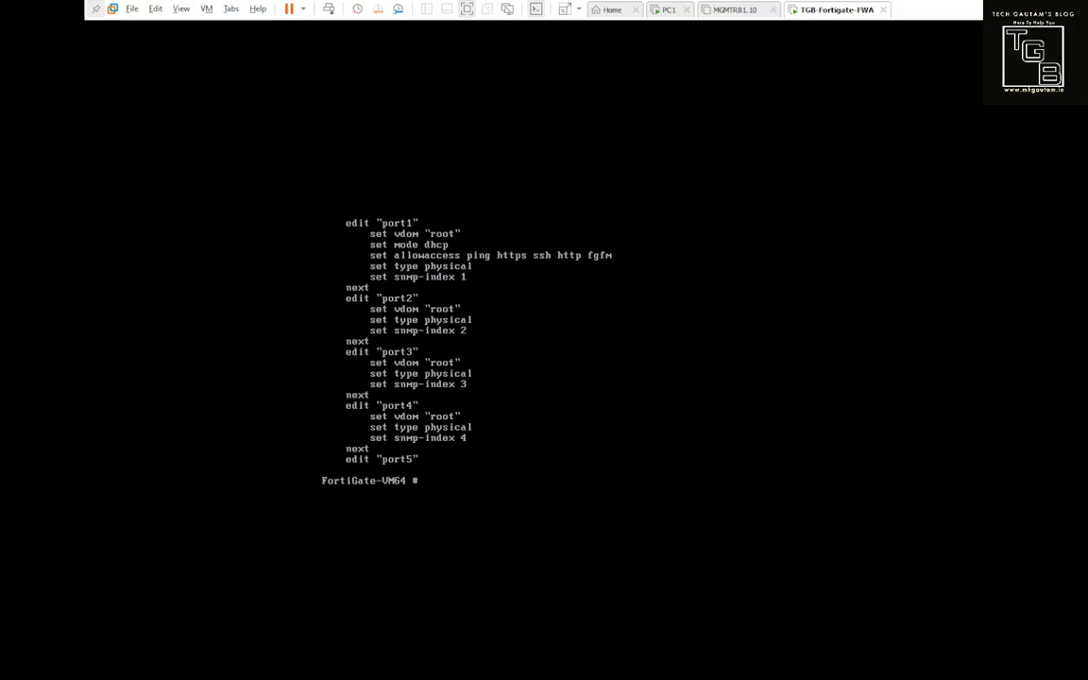
Step: Run 'execute ping' to 8.8.8.8 and then google.com, stopping each with Ctrl+C
{"action": "type", "text": "execute ping 8.8.8.8"}
{"action": "key", "text": "Return"}
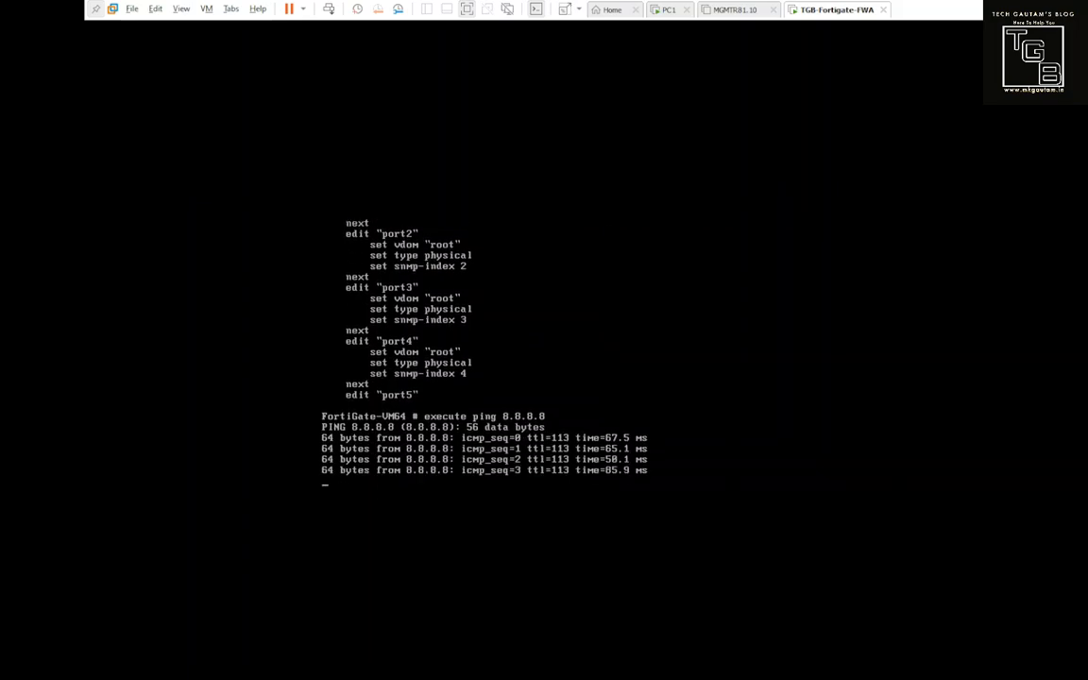
{"action": "key", "text": "ctrl+c"}
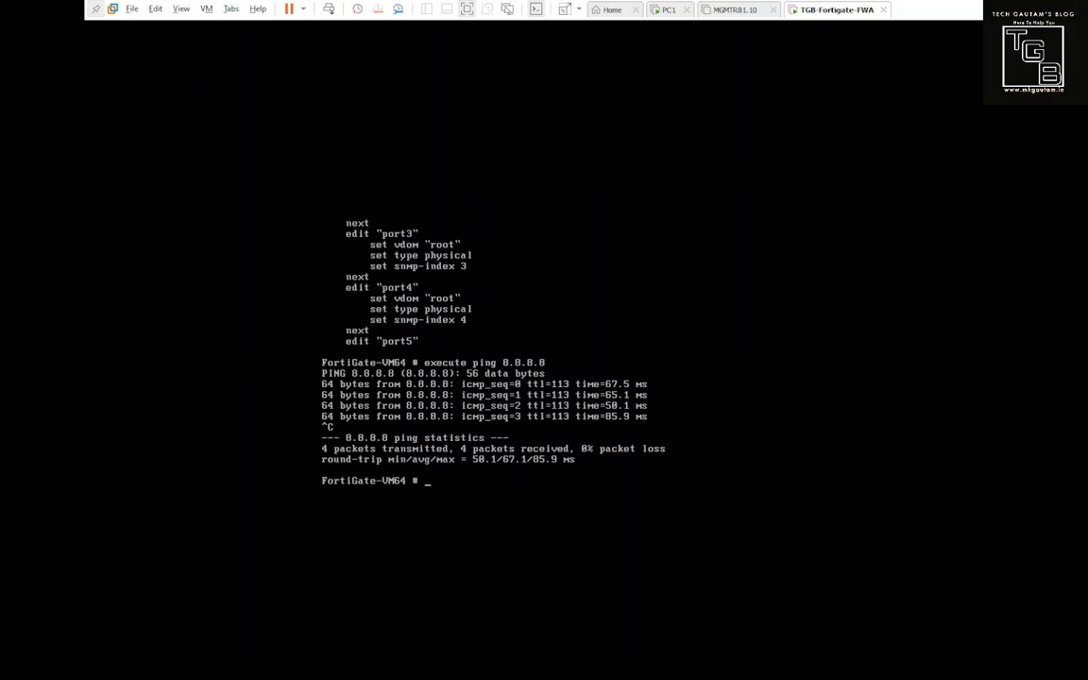
{"action": "type", "text": "execute ping google.com"}
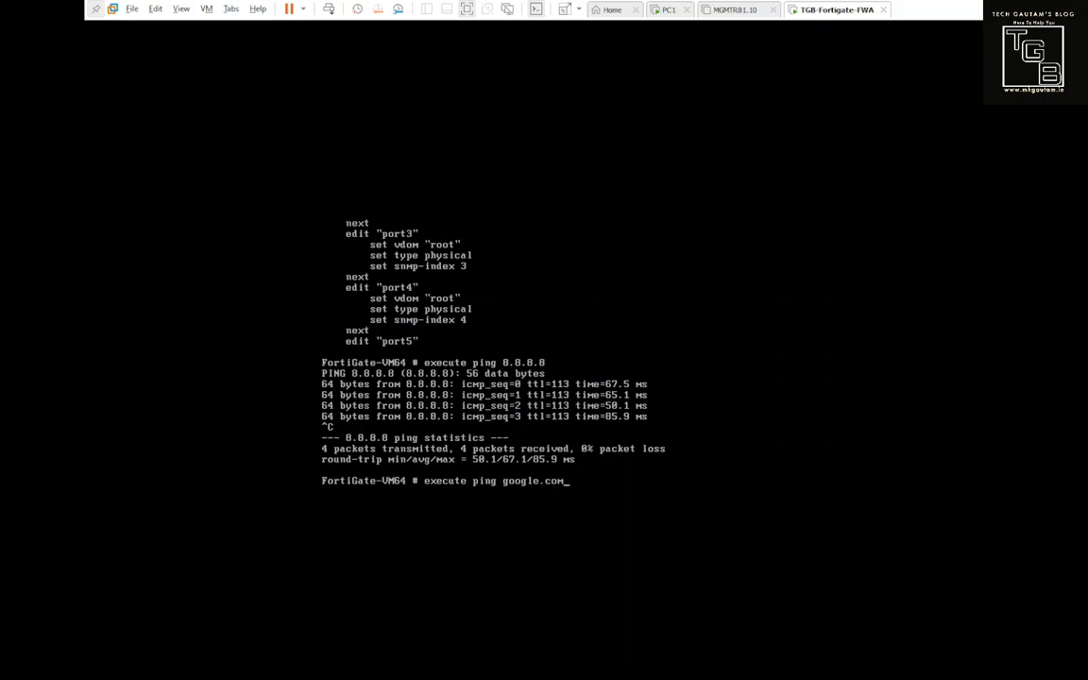
{"action": "key", "text": "Return"}
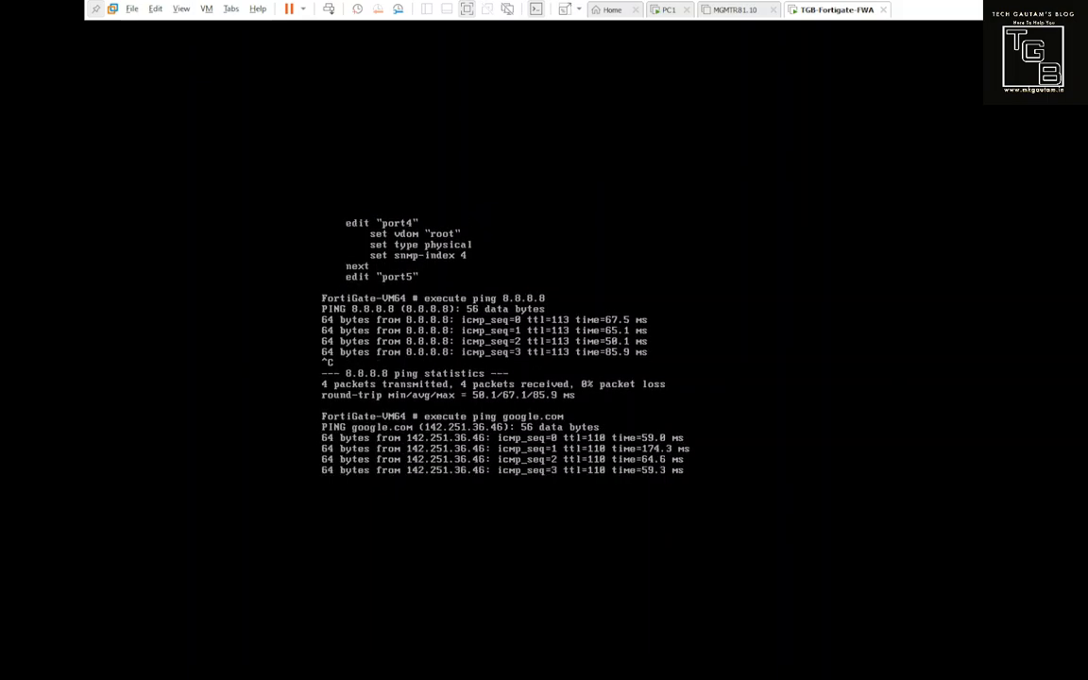
{"action": "key", "text": "ctrl+c"}
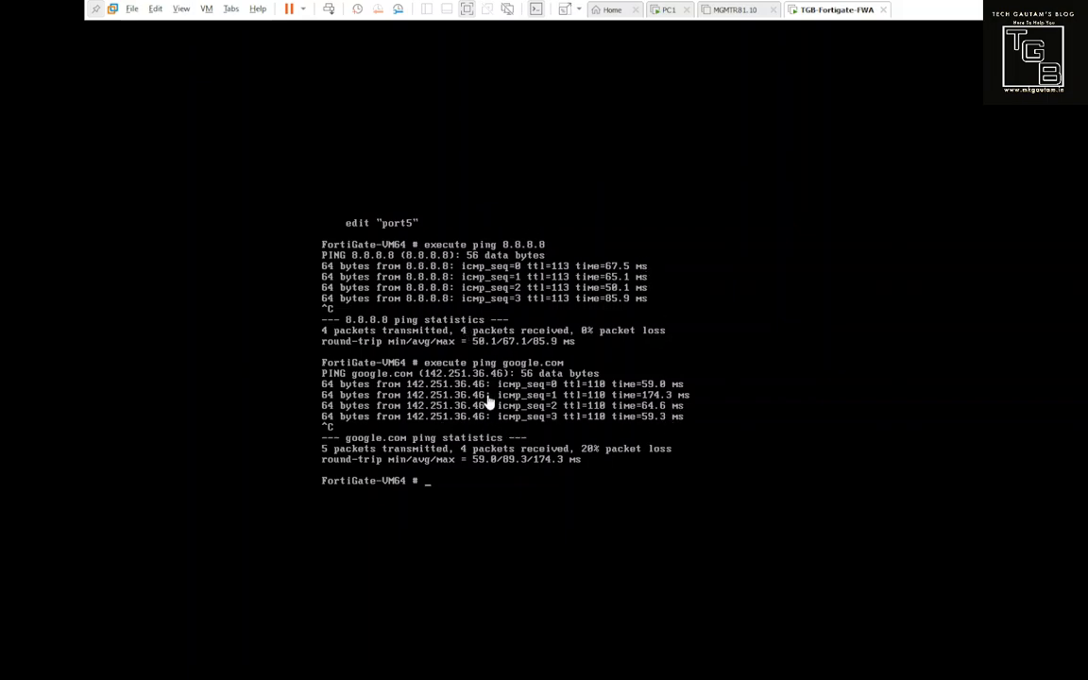
{"action": "right_click", "coordinate": [834, 10]}
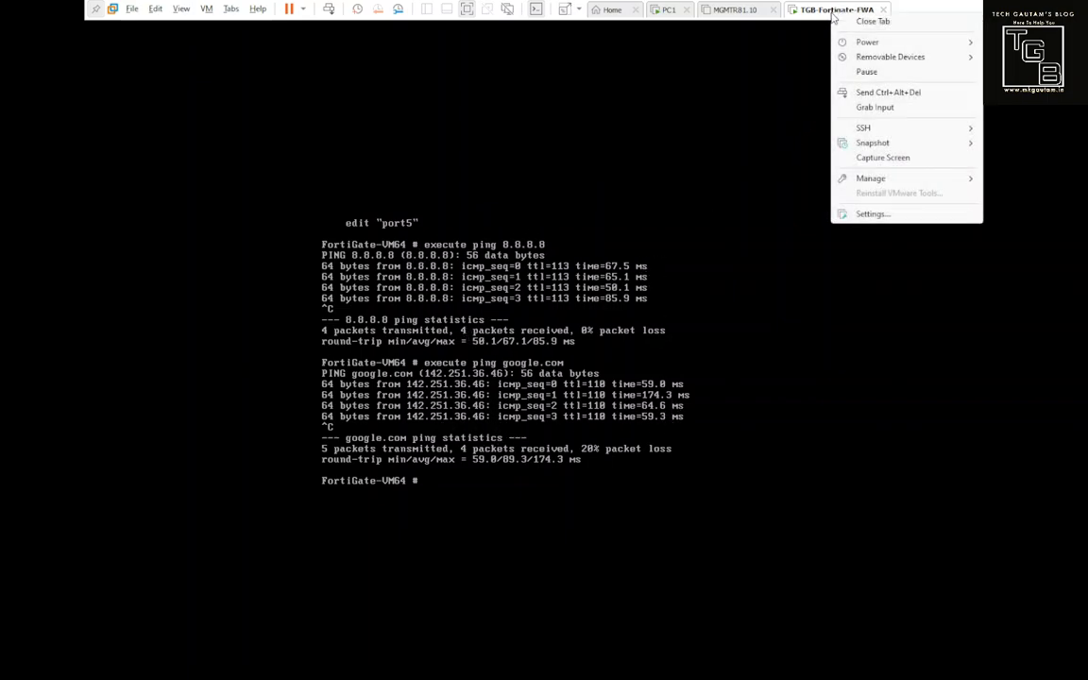
{"action": "left_click", "coordinate": [882, 220]}
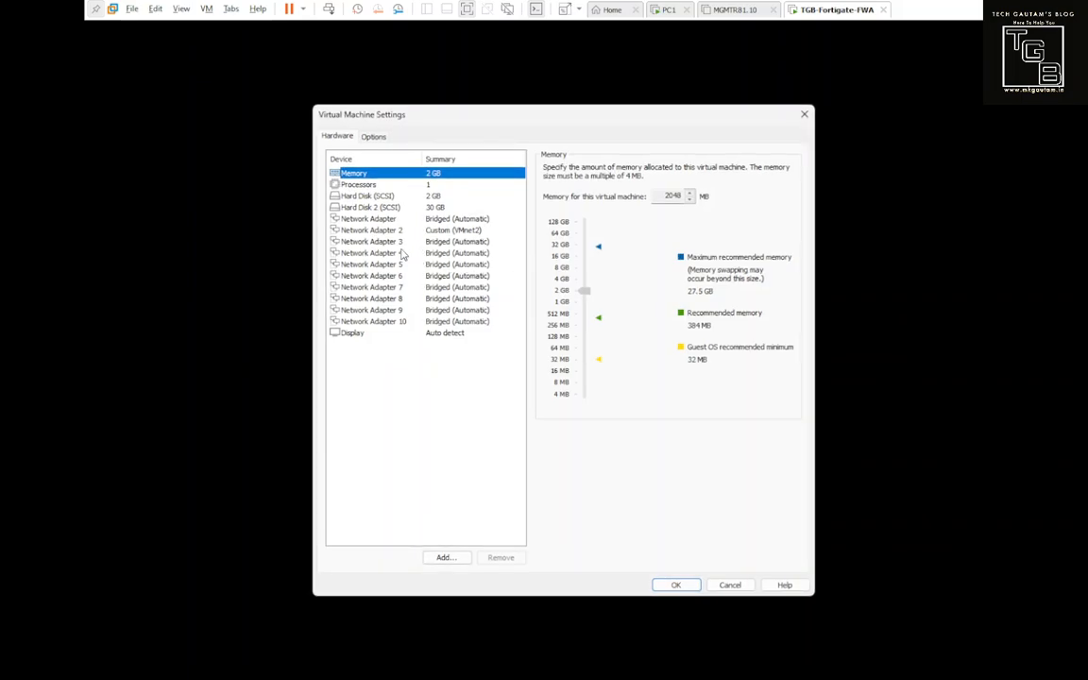
{"action": "left_click", "coordinate": [400, 231]}
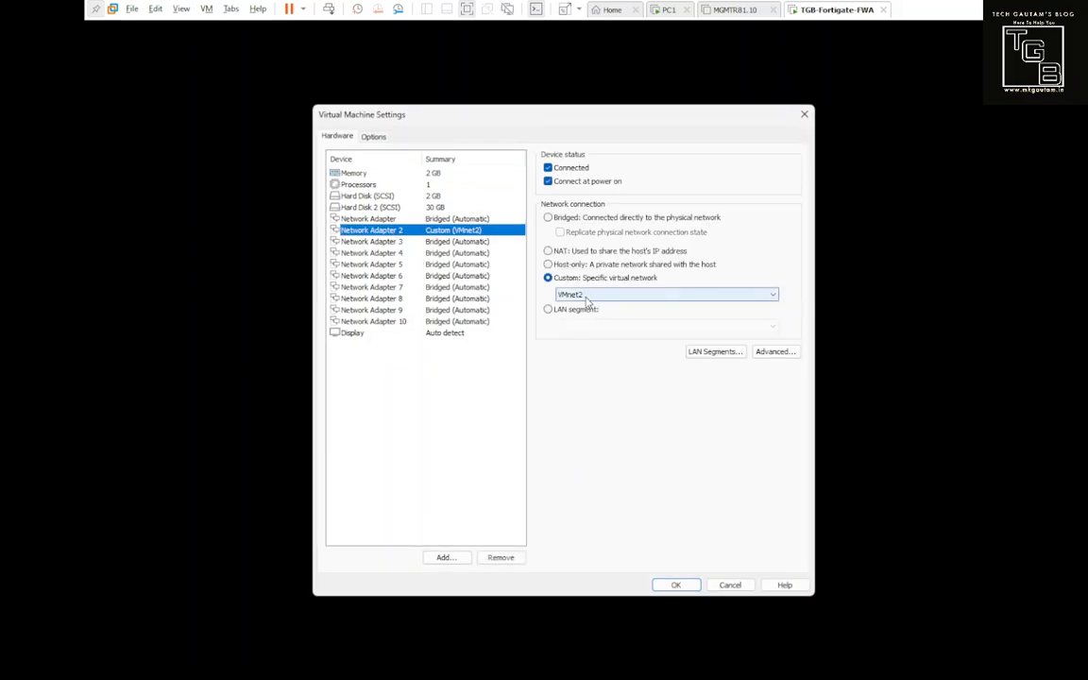
{"action": "left_click", "coordinate": [720, 585]}
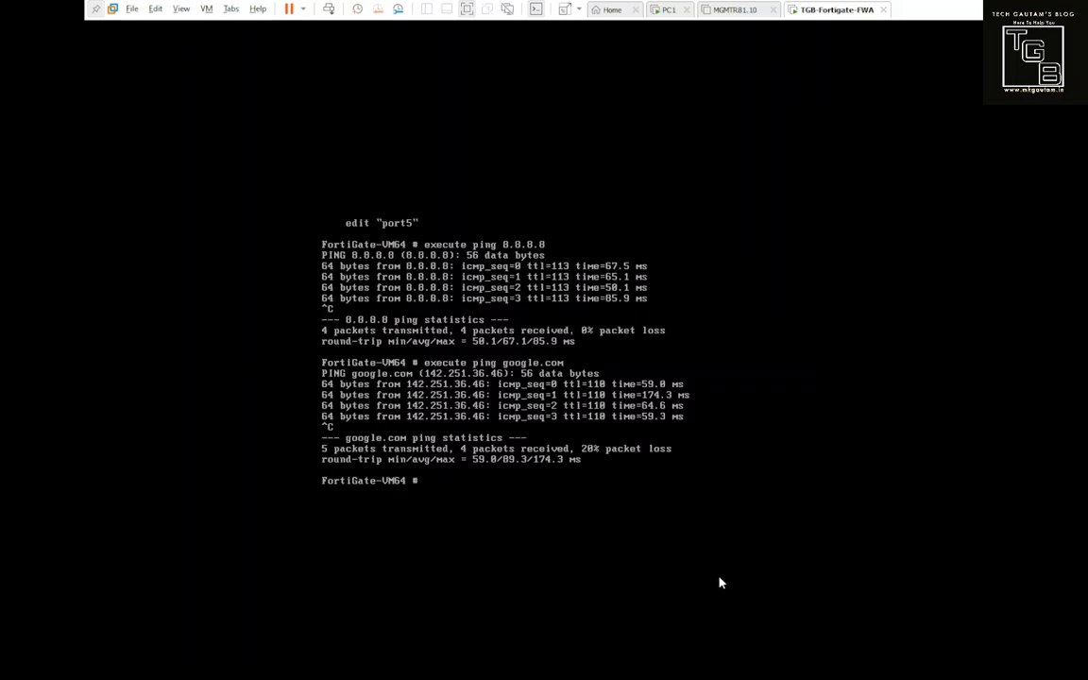
{"action": "left_click", "coordinate": [668, 11]}
{"action": "left_click", "coordinate": [487, 311]}
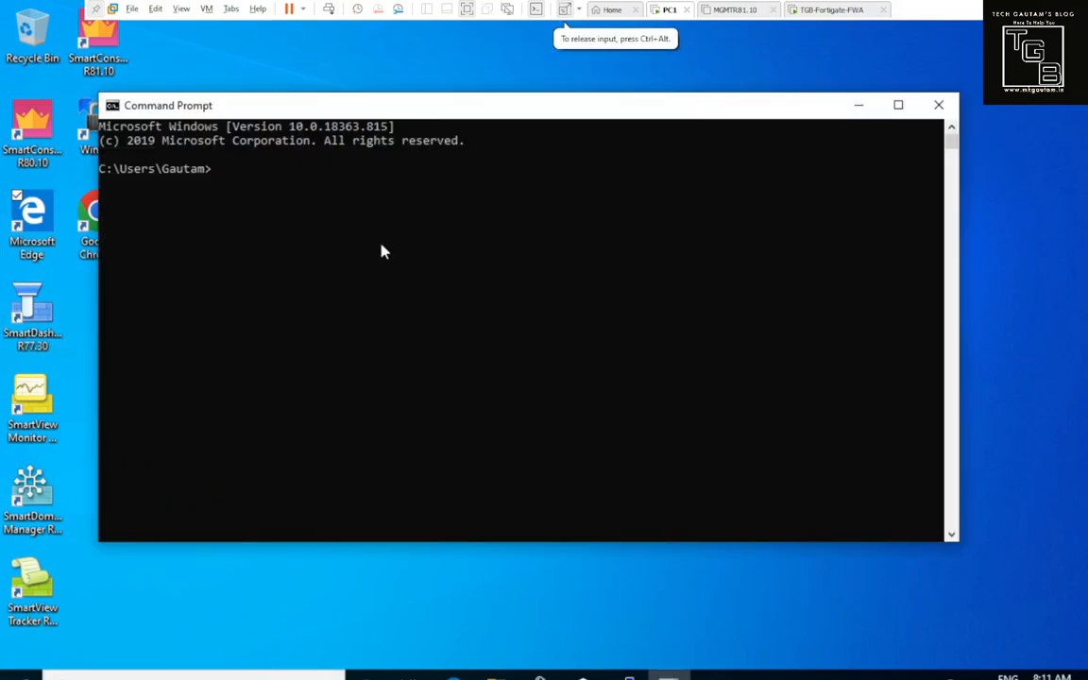
{"action": "type", "text": "ipconfig"}
{"action": "key", "text": "Return"}
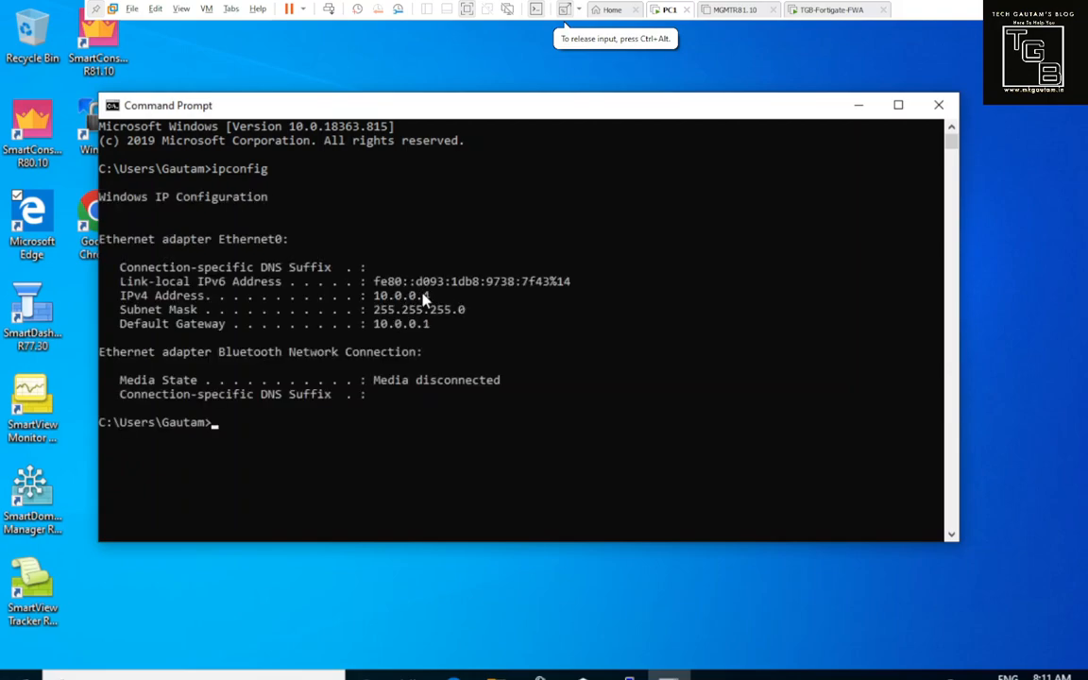
{"action": "key", "text": "ctrl+alt"}
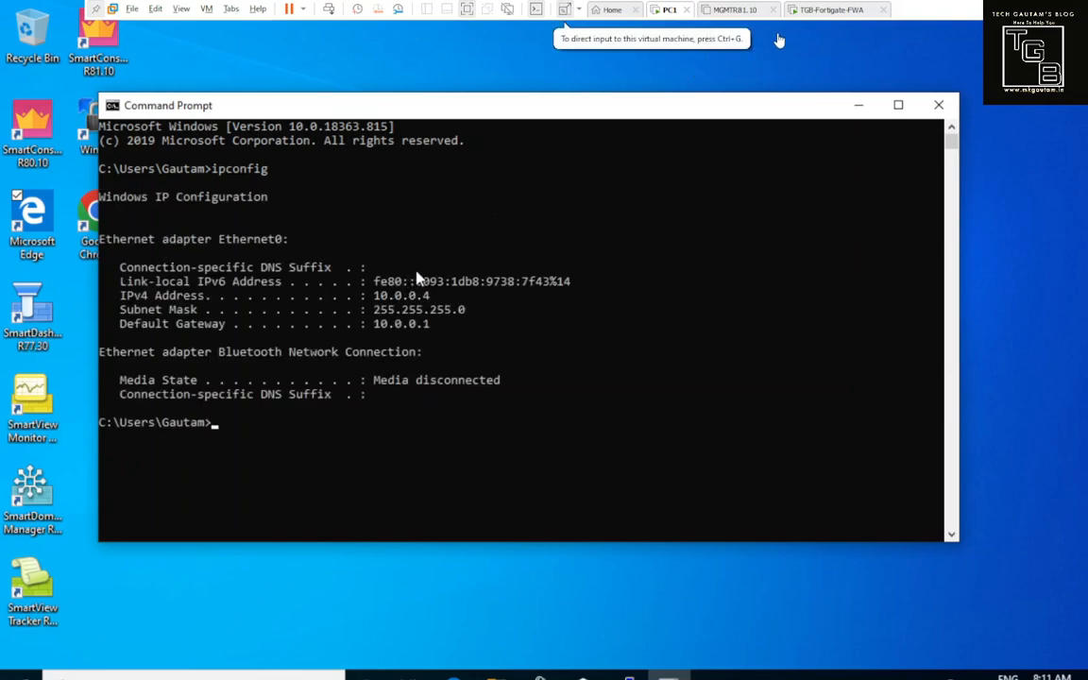
{"action": "left_click", "coordinate": [819, 10]}
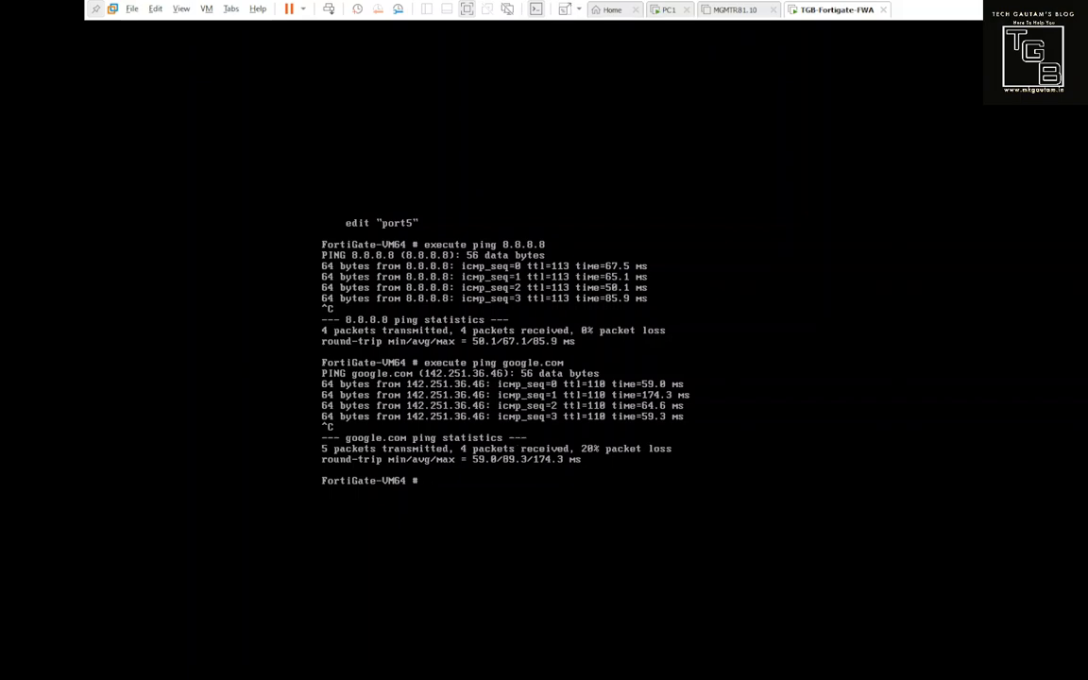
Step: Enter 'config system interface', edit port2, and type 'set mode static'
{"action": "type", "text": "config system interface"}
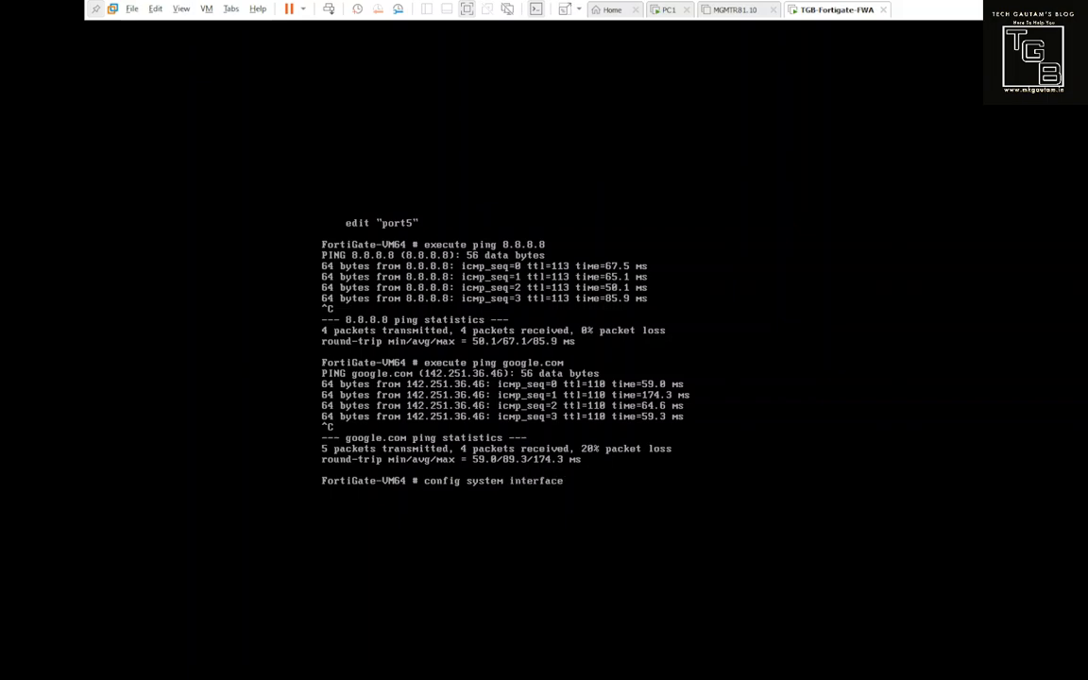
{"action": "key", "text": "Return"}
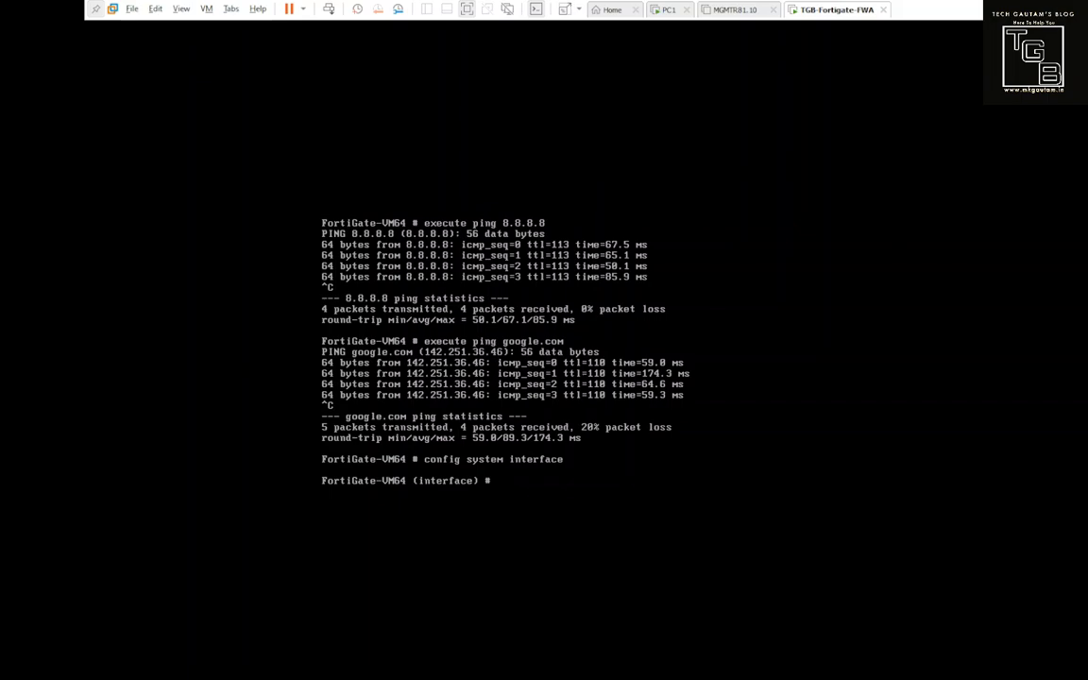
{"action": "type", "text": "edit port2"}
{"action": "key", "text": "Return"}
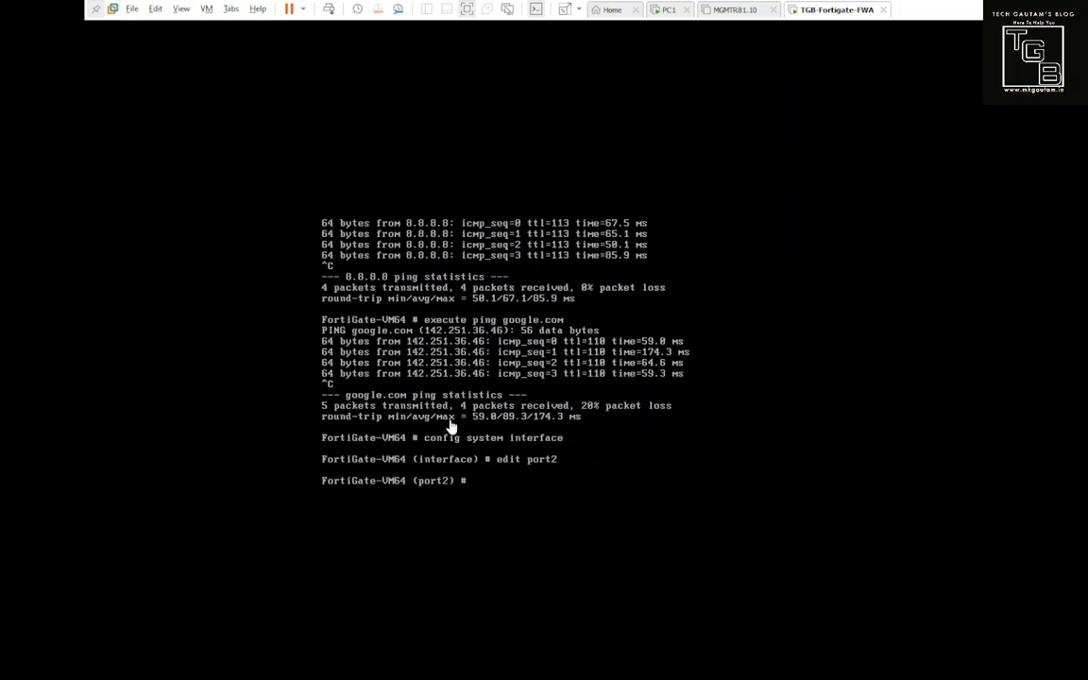
{"action": "type", "text": "set ,p"}
{"action": "key", "text": "BackSpace"}
{"action": "key", "text": "BackSpace"}
{"action": "type", "text": "mode static"}
{"action": "key", "text": "Tab"}
{"action": "key", "text": "Tab"}
{"action": "key", "text": "Tab"}
{"action": "key", "text": "Tab"}
{"action": "key", "text": "Tab"}
{"action": "key", "text": "Tab"}
Step: Give port2 static IP 10.0.0.60 255.255.255.0, allowaccess https ssh ping, and commit with 'end'
{"action": "key", "text": "Return"}
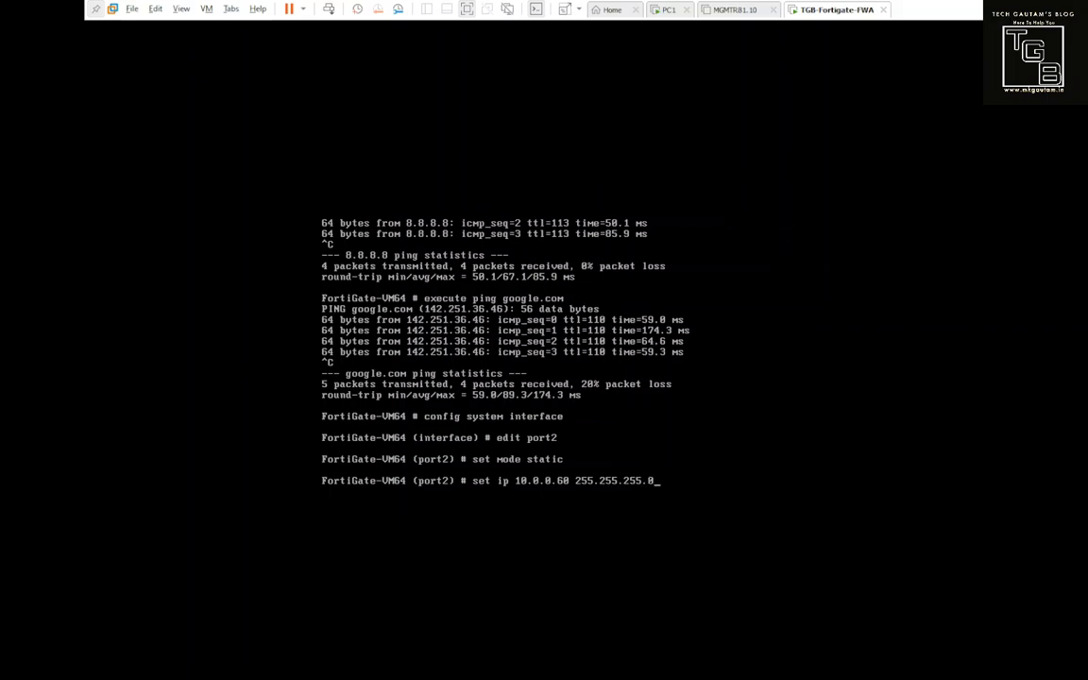
{"action": "key", "text": "Return"}
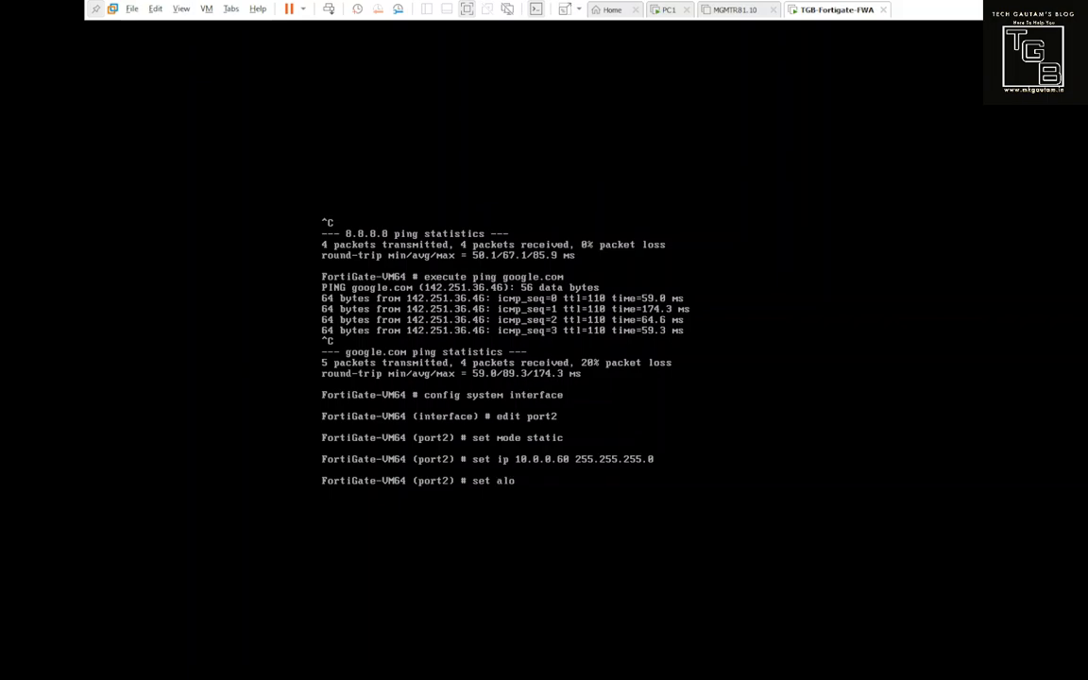
{"action": "key", "text": "Tab"}
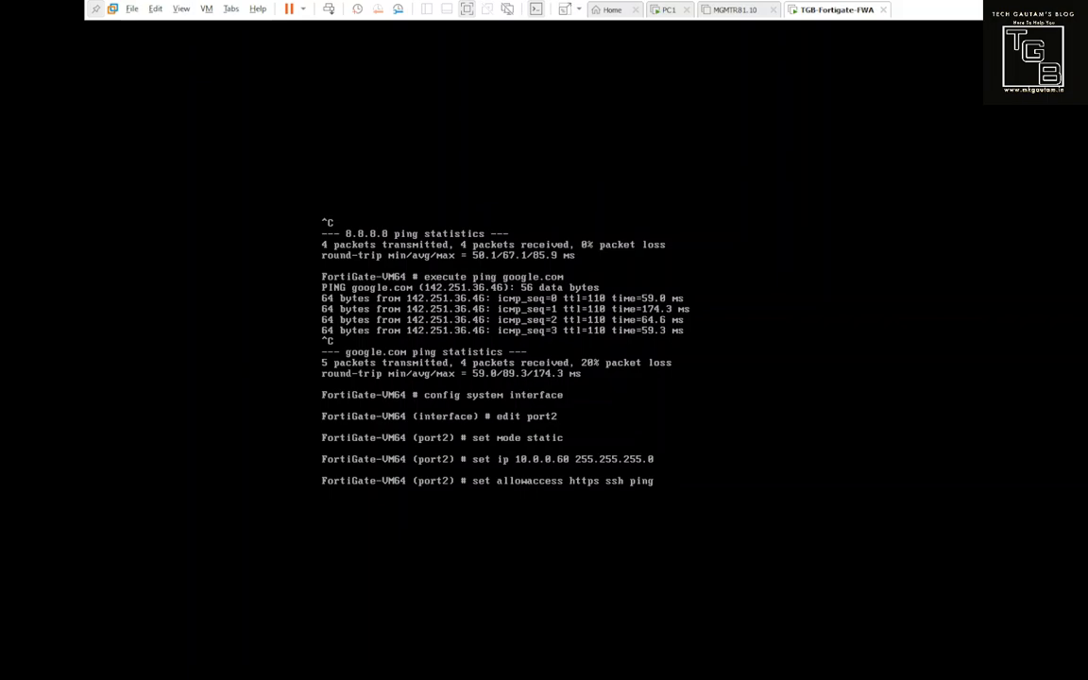
{"action": "key", "text": "Return"}
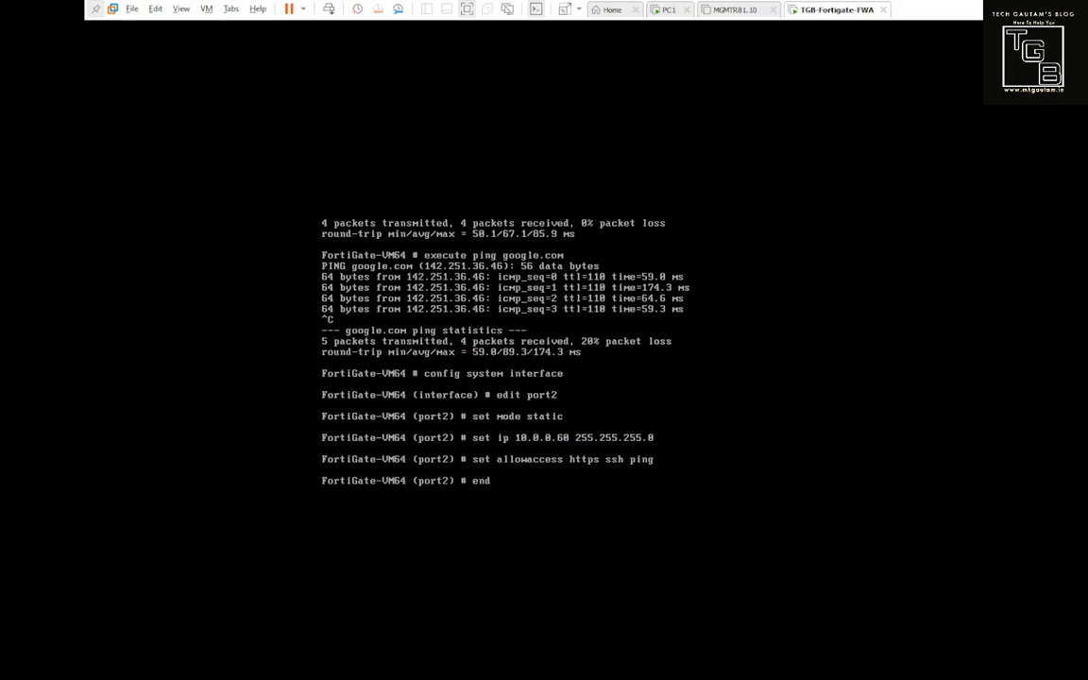
{"action": "key", "text": "Return"}
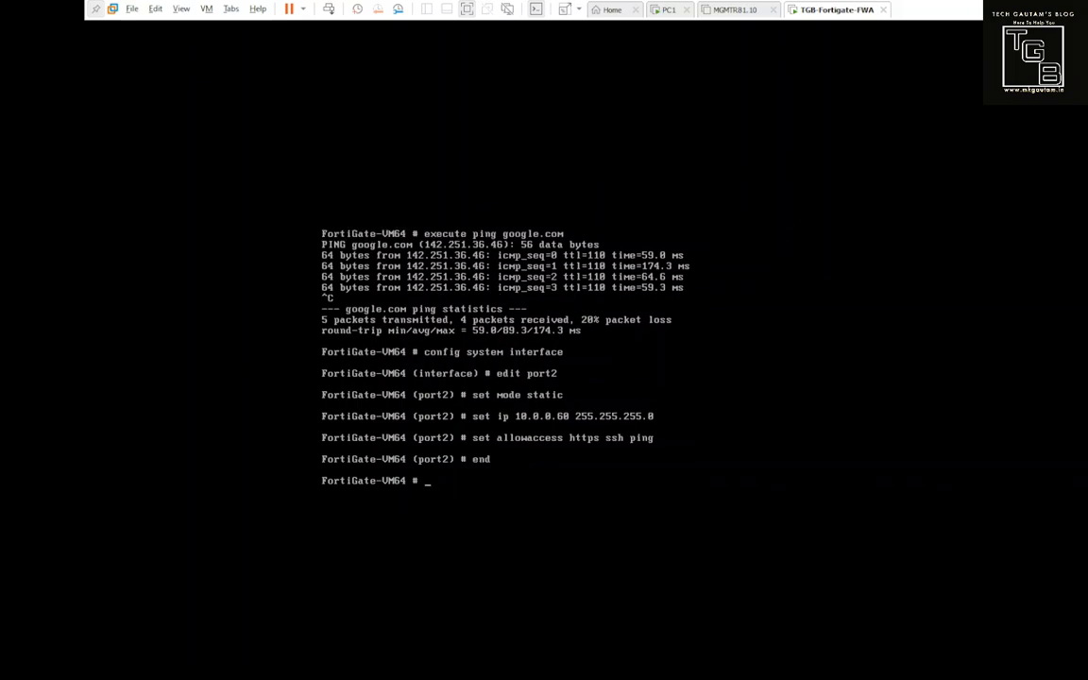
Step: List the interface config and page through to confirm port2 at 10.0.0.60 with ping, https, ssh
{"action": "type", "text": "shwo"}
{"action": "key", "text": "Return"}
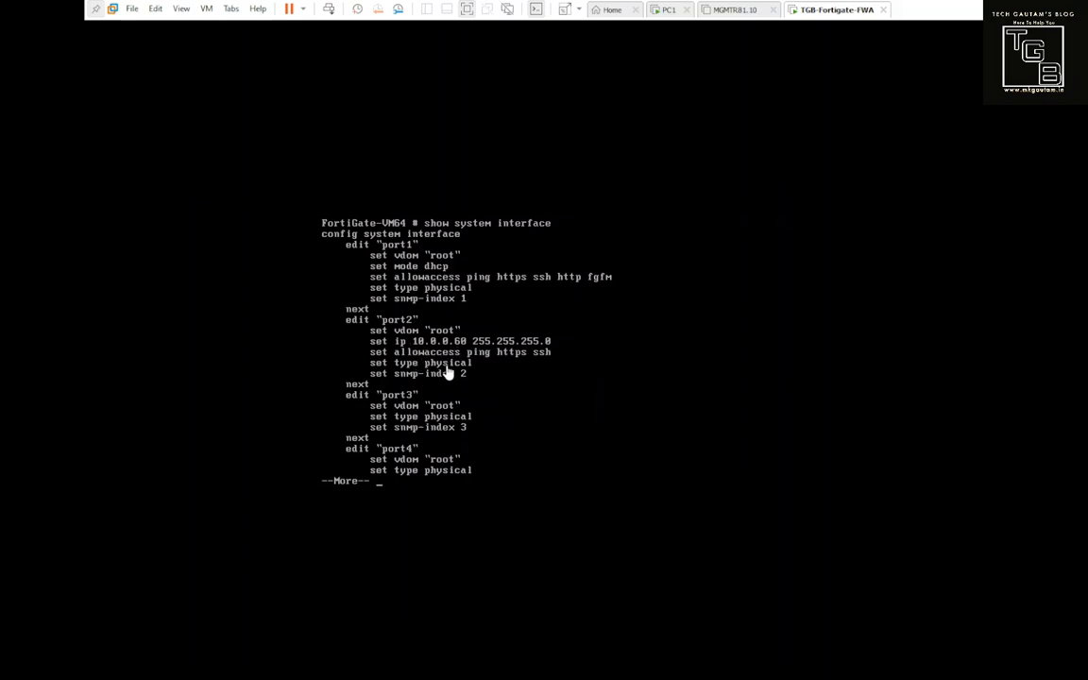
{"action": "key", "text": "space"}
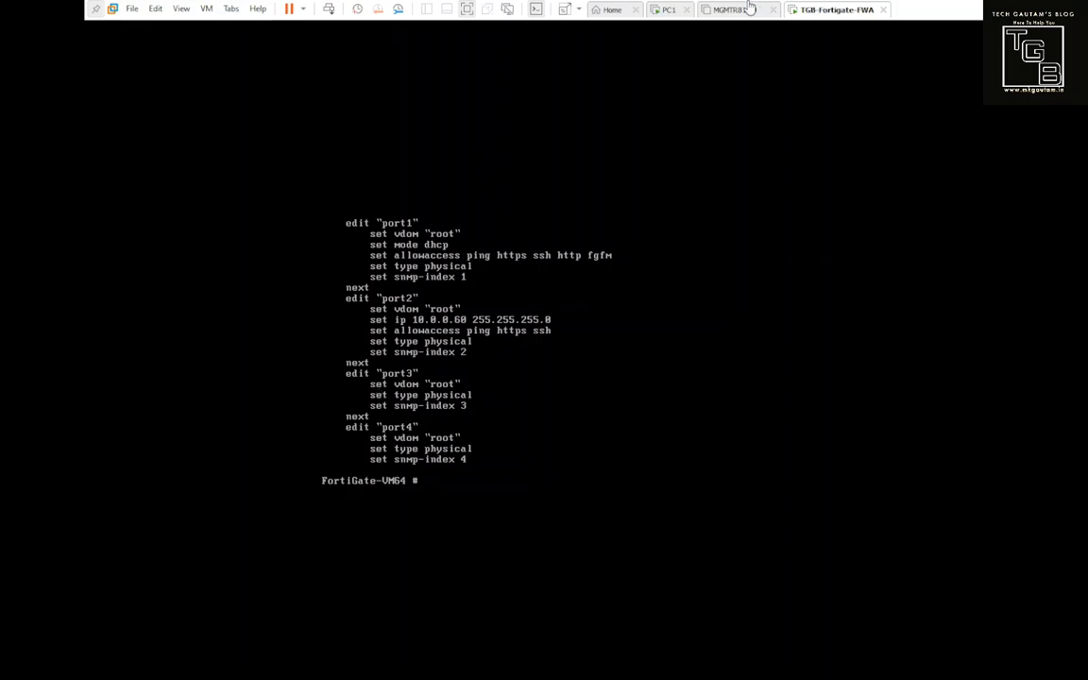
Step: On PC1, ping 10.0.0.60 from the Command Prompt
{"action": "left_click", "coordinate": [669, 10]}
{"action": "type", "text": "ping 10."}
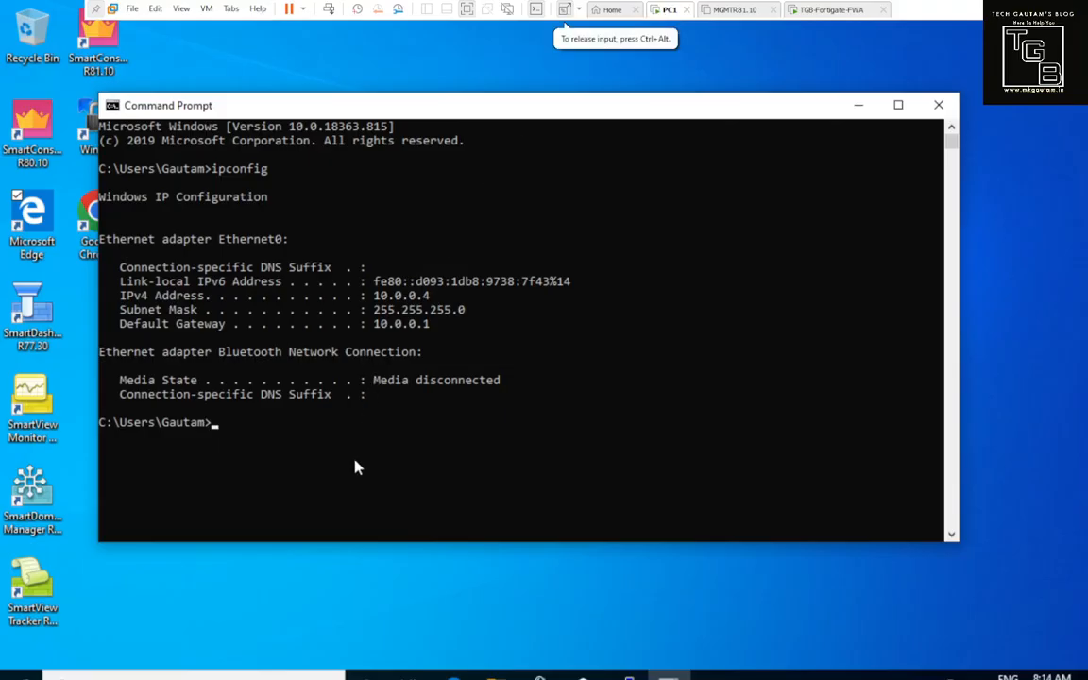
{"action": "type", "text": "0.0.60"}
{"action": "key", "text": "Return"}
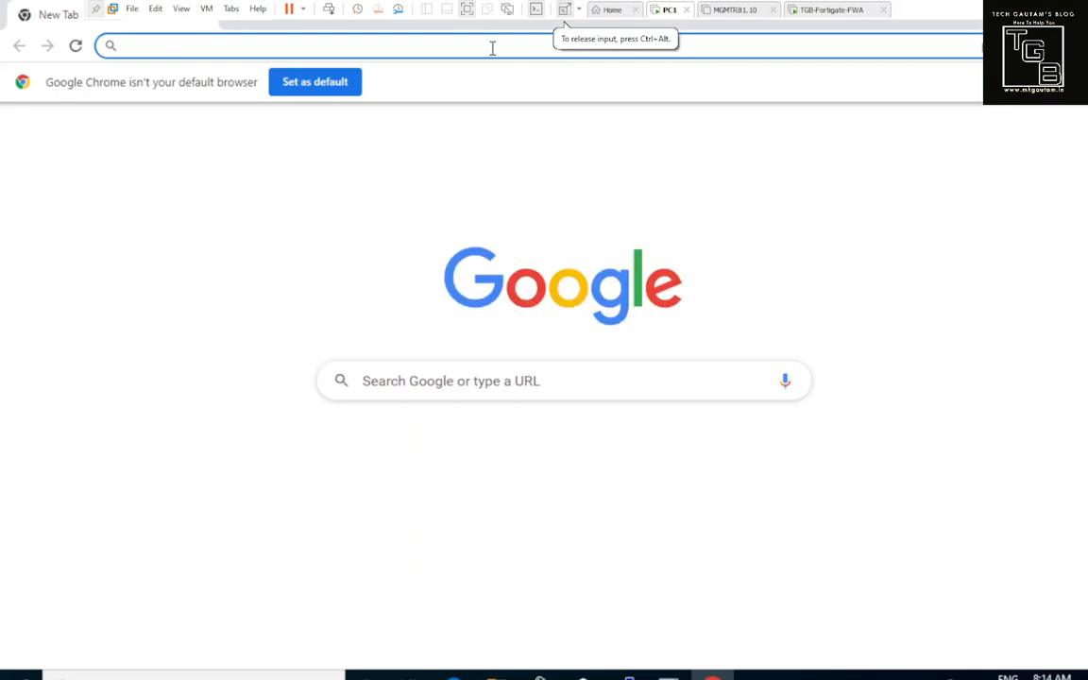
{"action": "type", "text": "https://10.0.0."}
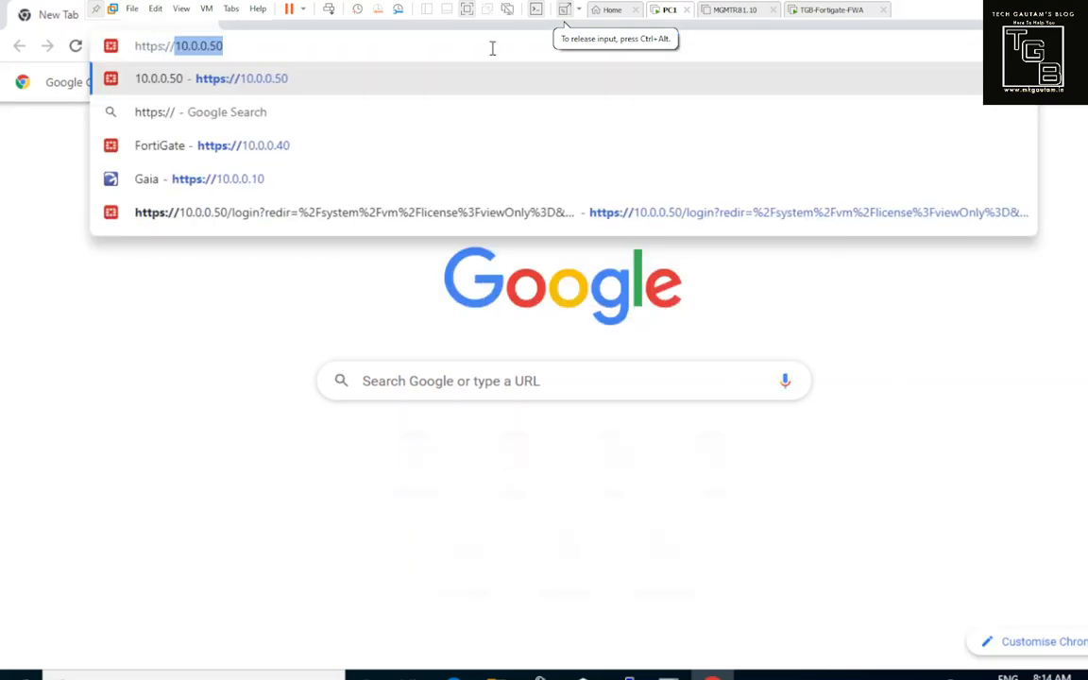
{"action": "type", "text": "50"}
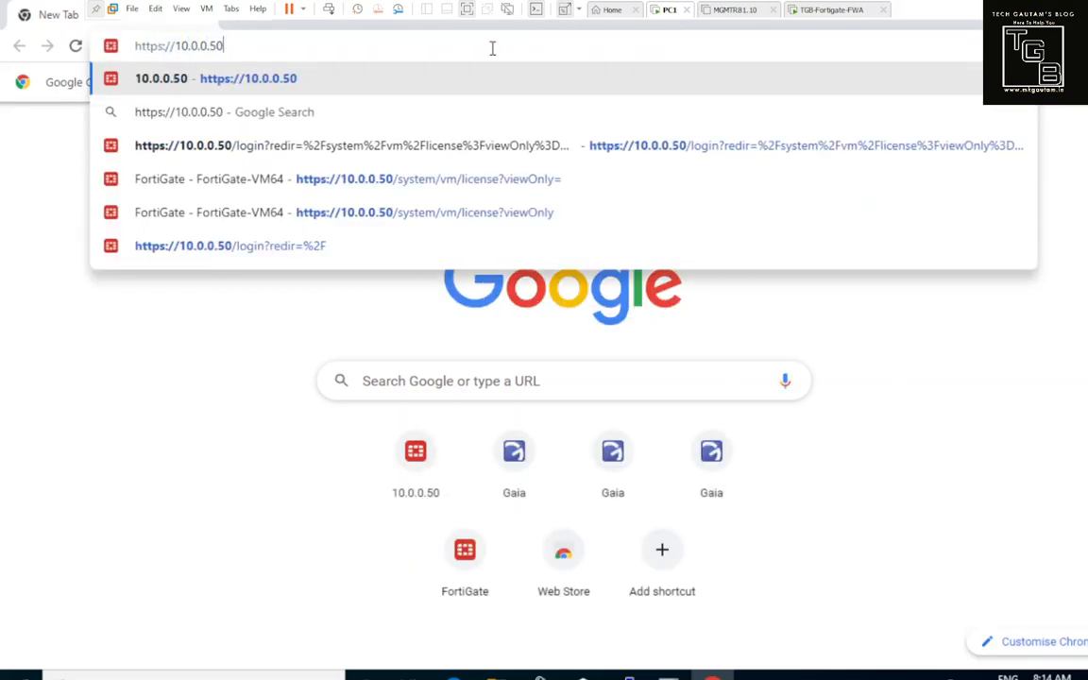
{"action": "key", "text": "BackSpace"}
{"action": "key", "text": "BackSpace"}
{"action": "type", "text": "60"}
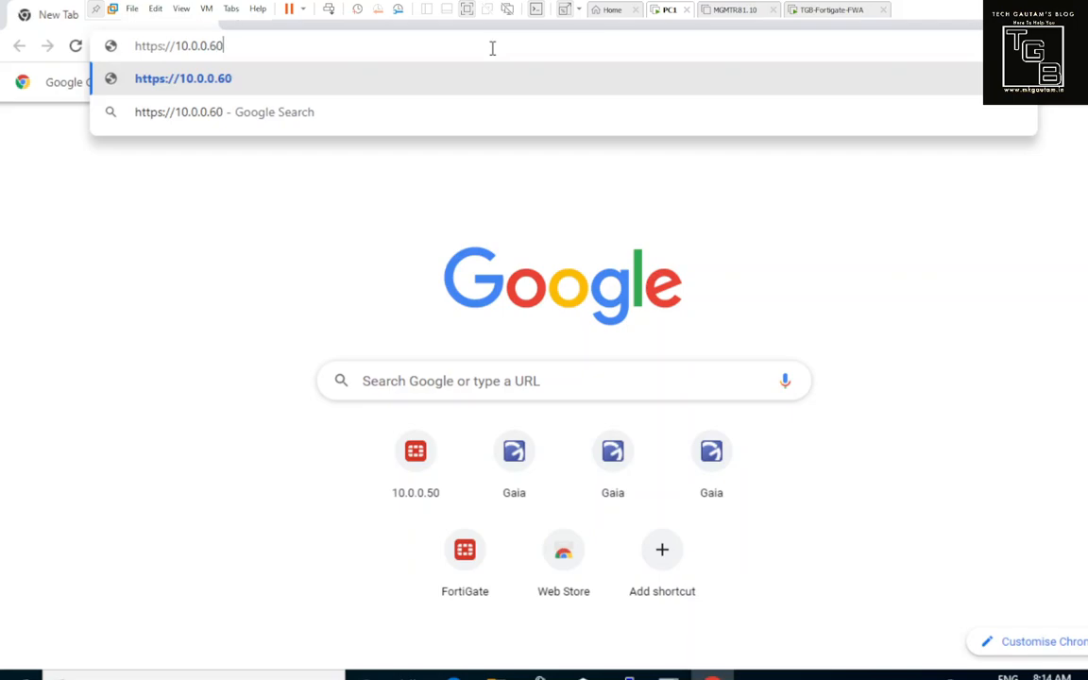
{"action": "key", "text": "Return"}
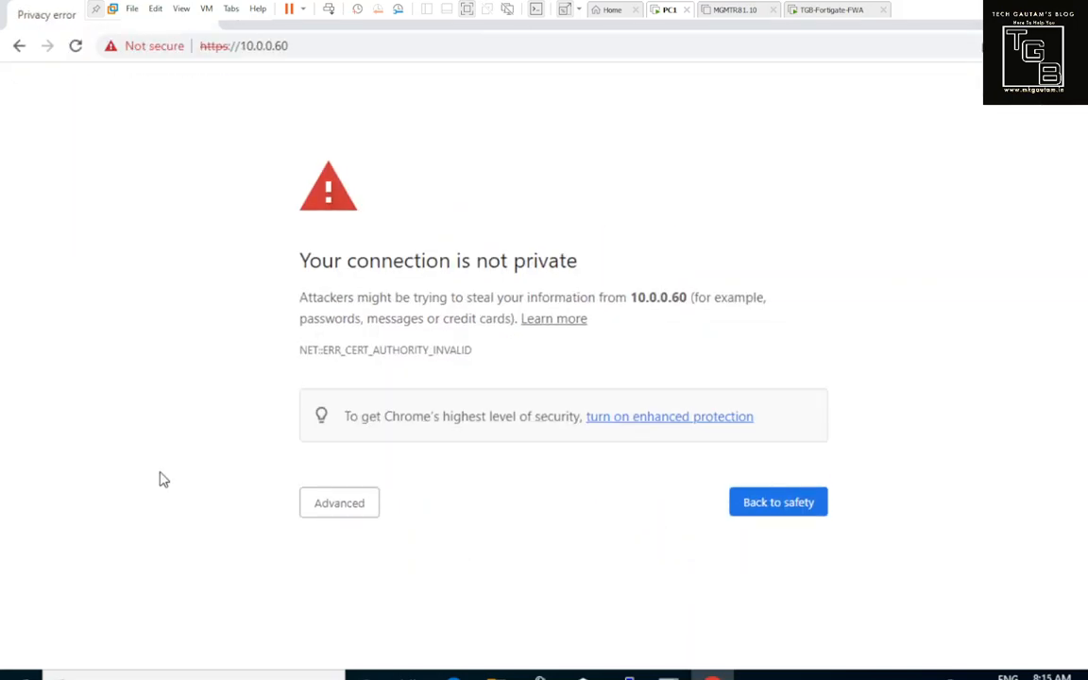
Step: Proceed past Chrome's certificate warning to the FortiGate login page at 10.0.0.60
{"action": "left_click", "coordinate": [319, 509]}
{"action": "scroll", "coordinate": [320, 510], "scroll_direction": "down", "scroll_amount": 1}
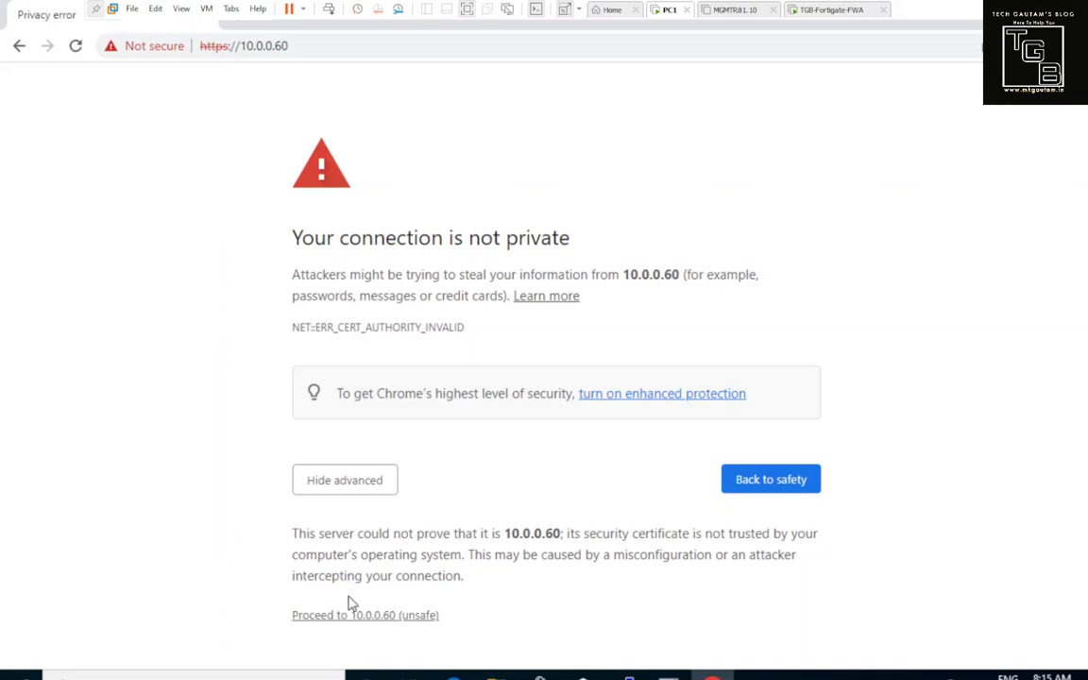
{"action": "left_click", "coordinate": [350, 616]}
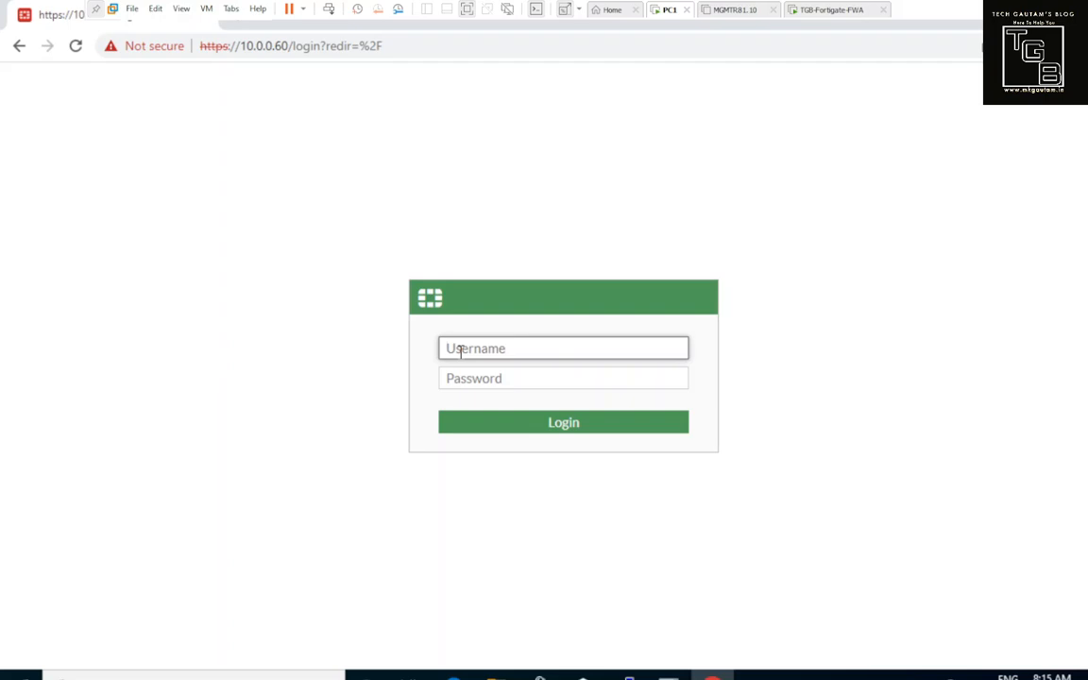
Step: Sign into the FortiGate web GUI as admin with the account password
{"action": "left_click", "coordinate": [821, 10]}
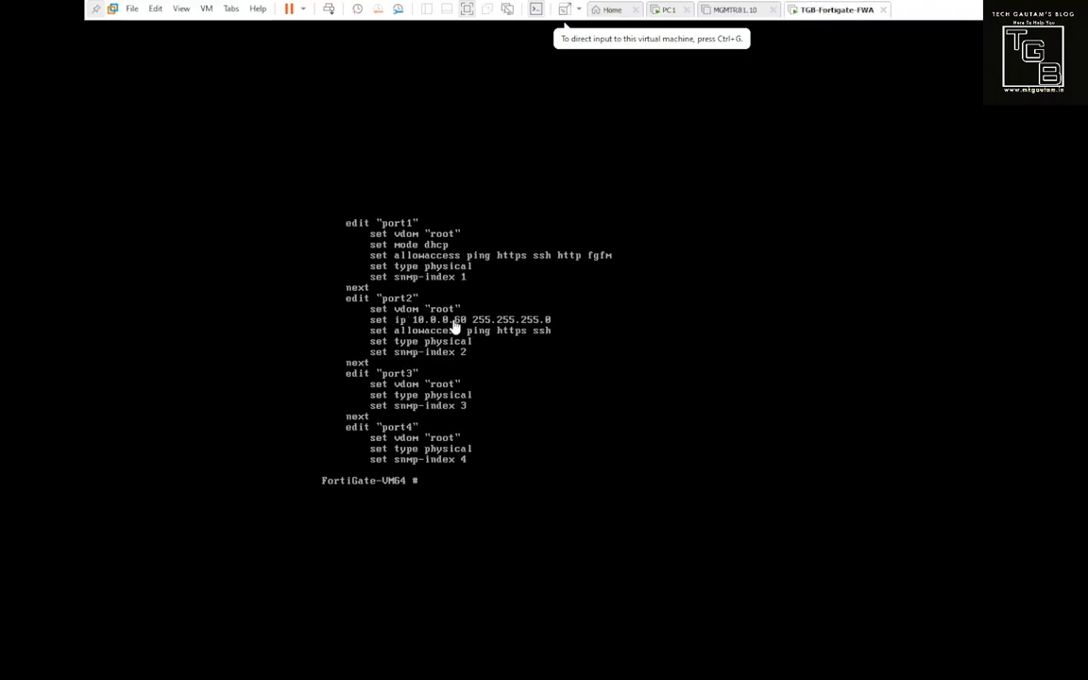
{"action": "left_click", "coordinate": [666, 12]}
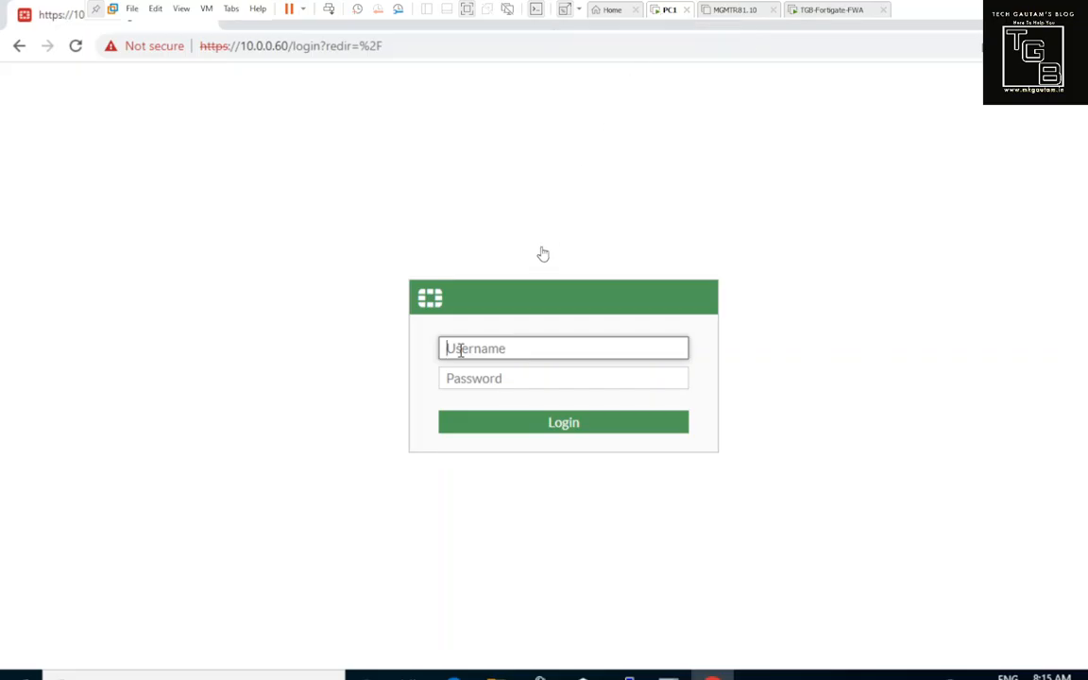
{"action": "left_click", "coordinate": [542, 349]}
{"action": "type", "text": "admin"}
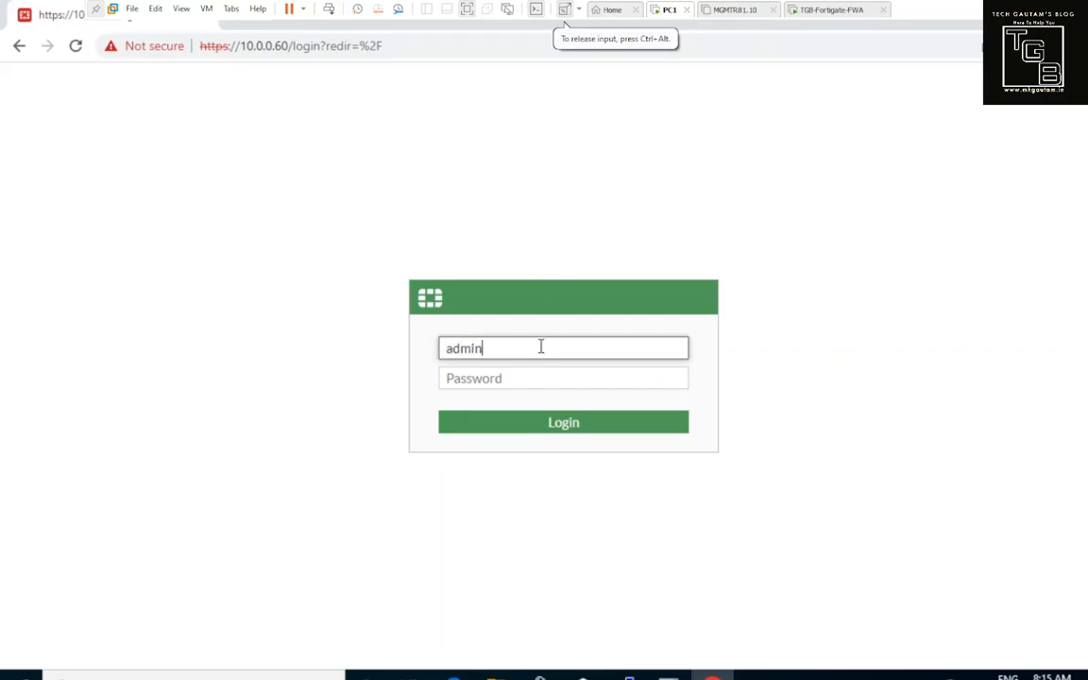
{"action": "key", "text": "Tab"}
{"action": "type", "text": "a*********"}
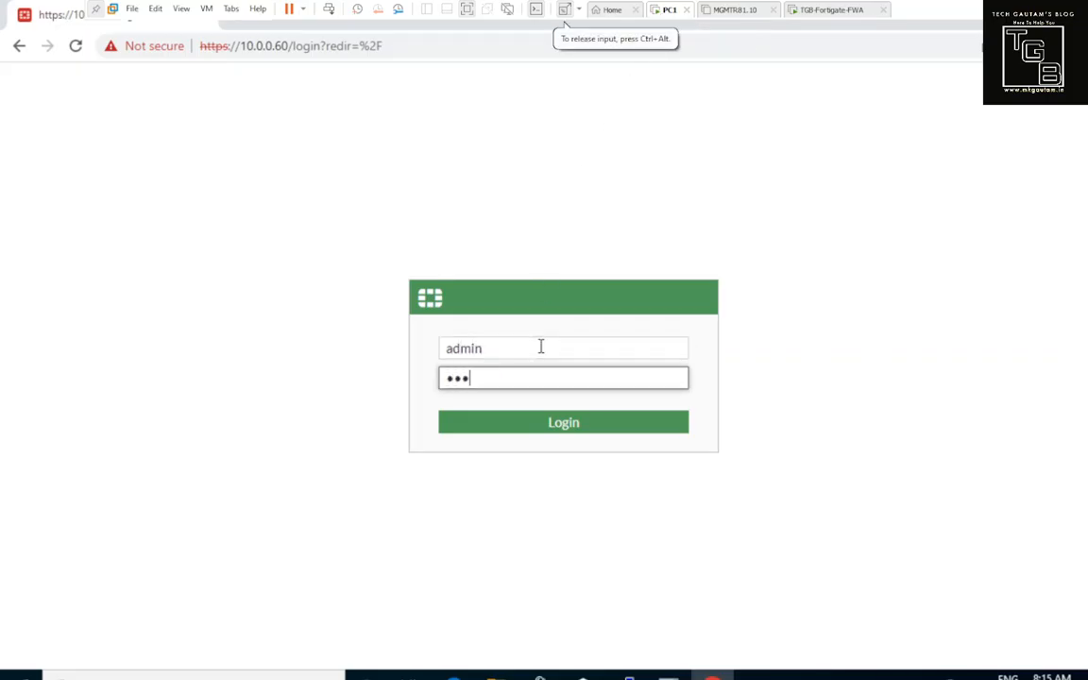
{"action": "type", "text": "*"}
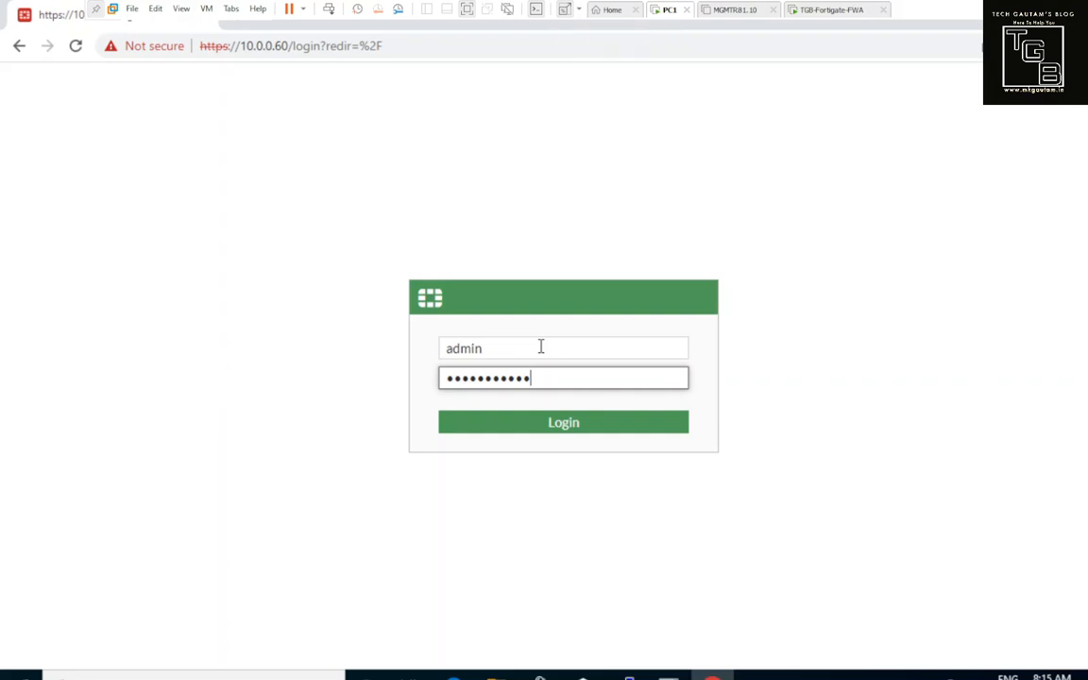
{"action": "key", "text": "Return"}
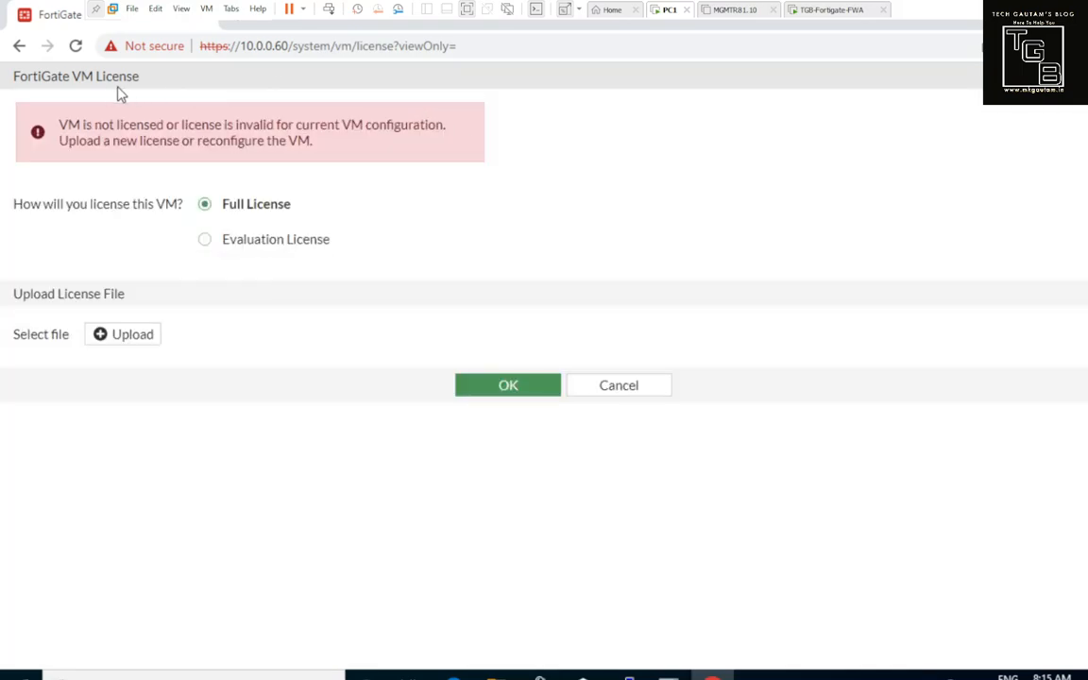
Step: Select Evaluation License after noting the VM not-licensed warning and the once-per-account restriction
{"action": "left_click_drag", "start_coordinate": [61, 125], "coordinate": [314, 144]}
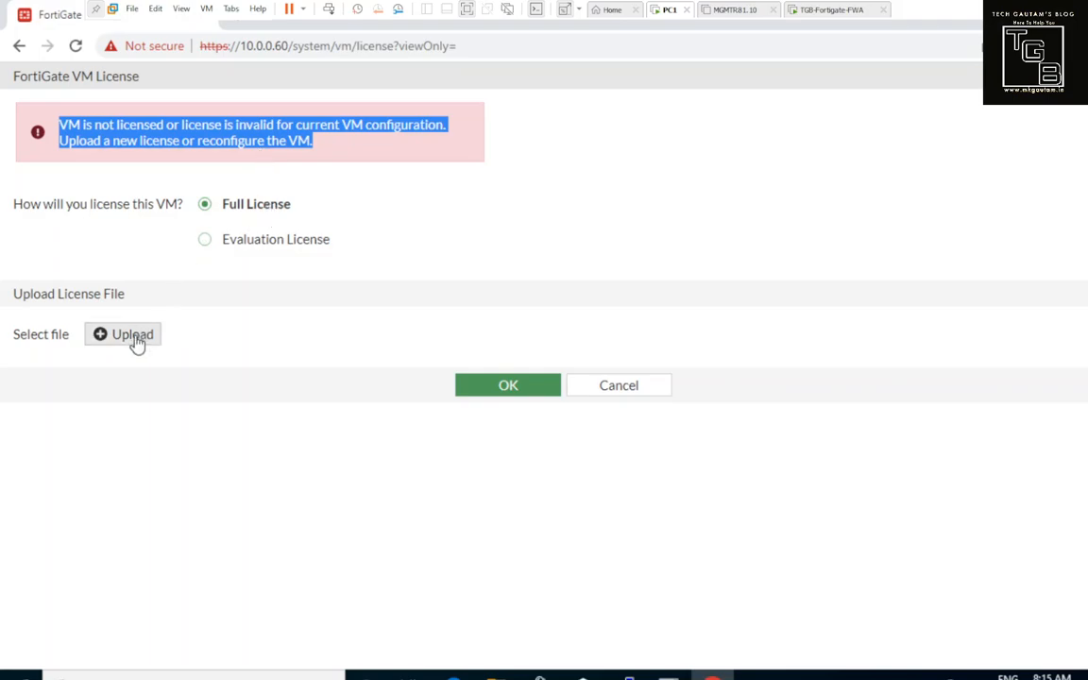
{"action": "left_click", "coordinate": [206, 241]}
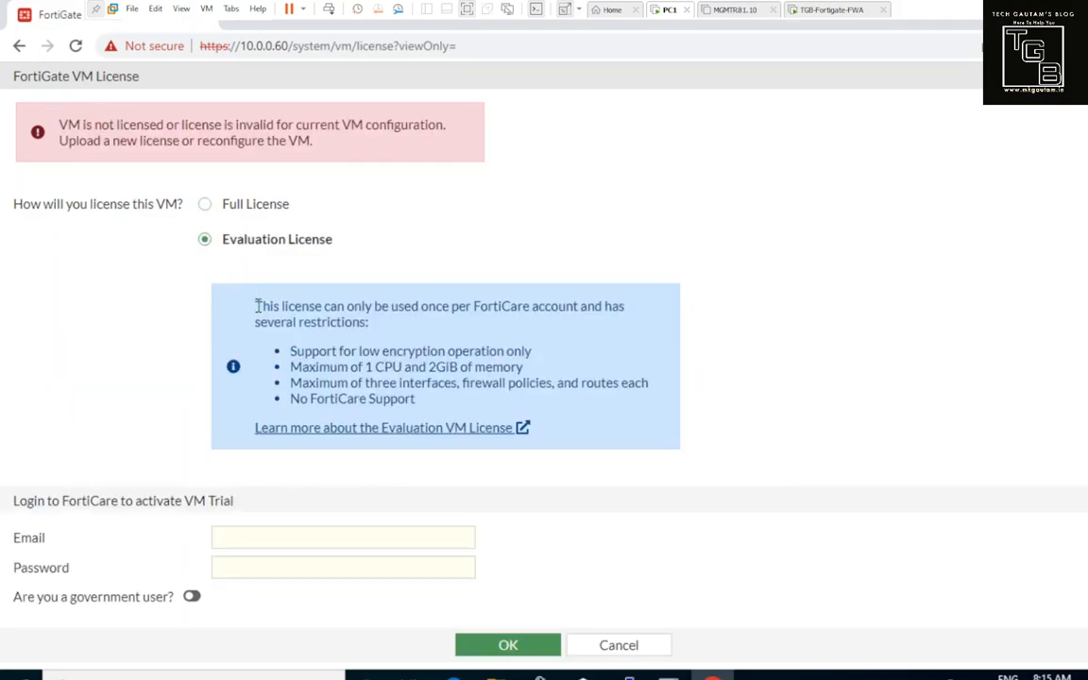
{"action": "left_click_drag", "start_coordinate": [256, 306], "coordinate": [527, 326]}
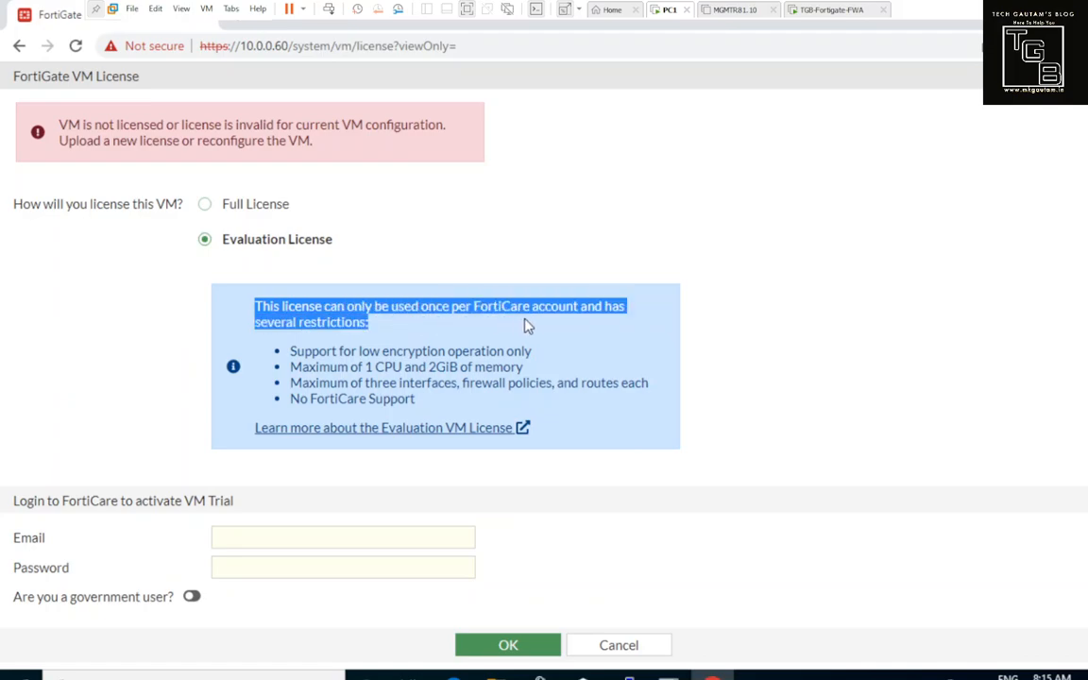
{"action": "left_click", "coordinate": [529, 311]}
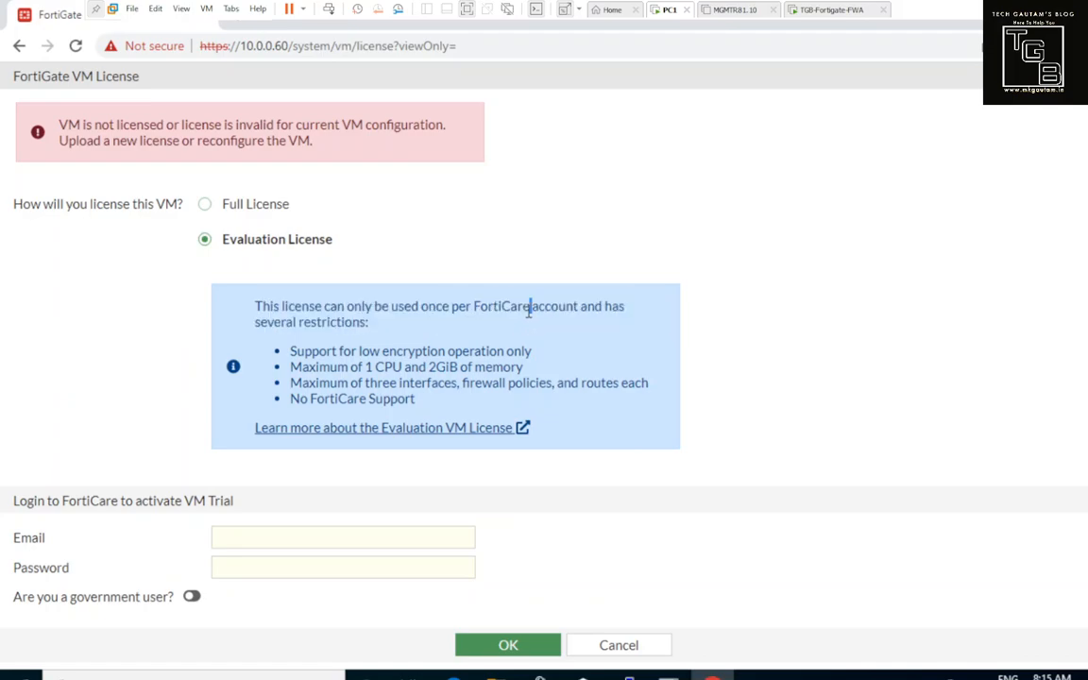
Step: Review the evaluation limits: FortiCare account, low encryption, 1 CPU and three interfaces
{"action": "left_click_drag", "start_coordinate": [476, 307], "coordinate": [570, 312]}
{"action": "left_click_drag", "start_coordinate": [352, 351], "coordinate": [499, 352]}
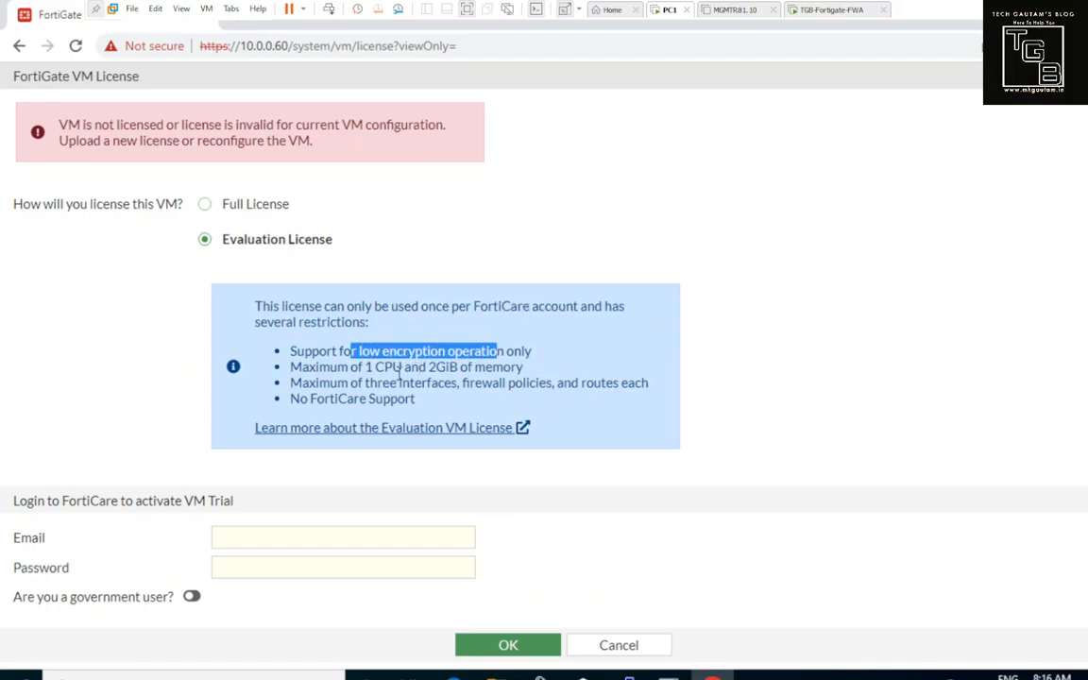
{"action": "left_click_drag", "start_coordinate": [368, 370], "coordinate": [511, 368]}
{"action": "left_click", "coordinate": [430, 369]}
{"action": "left_click_drag", "start_coordinate": [364, 384], "coordinate": [444, 385]}
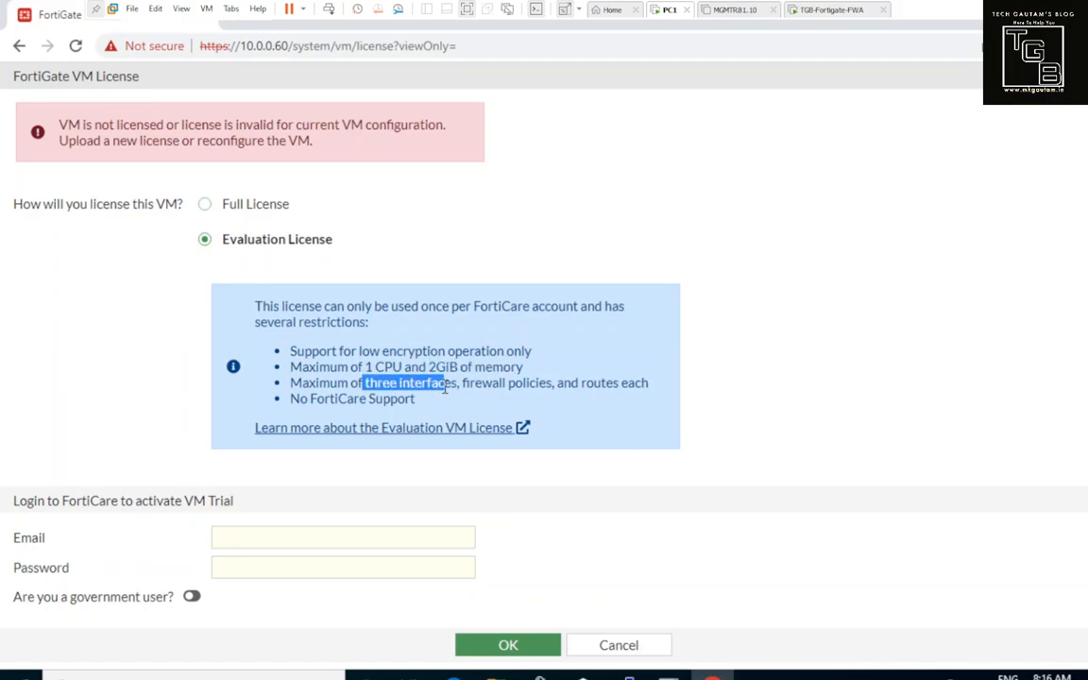
{"action": "left_click", "coordinate": [827, 10]}
{"action": "right_click", "coordinate": [827, 14]}
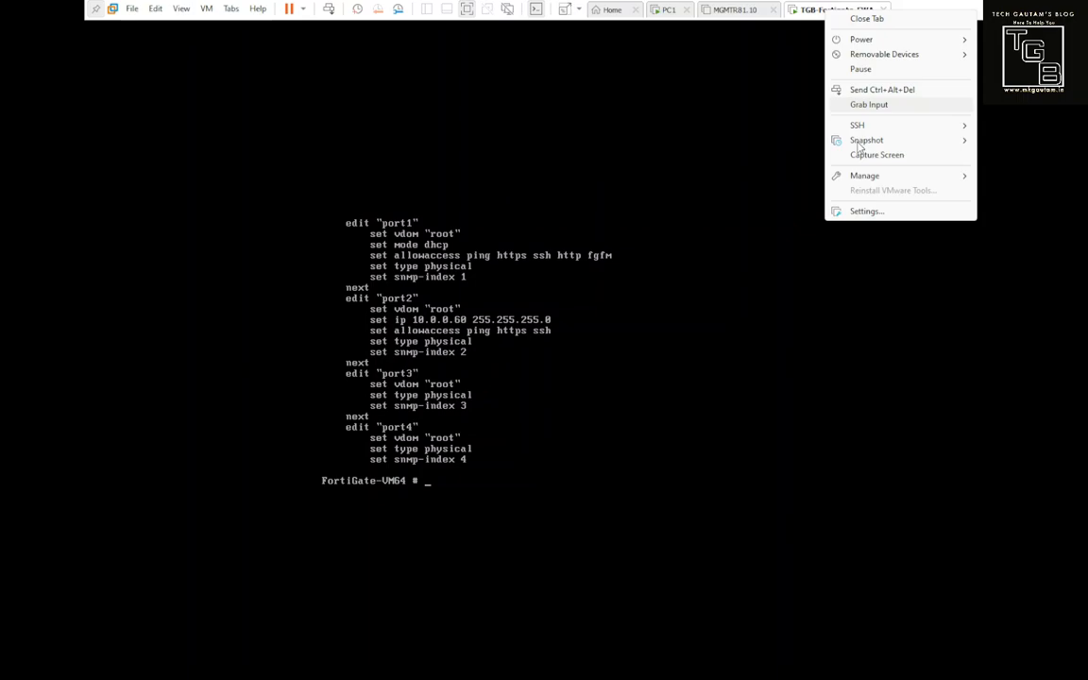
{"action": "left_click", "coordinate": [861, 212]}
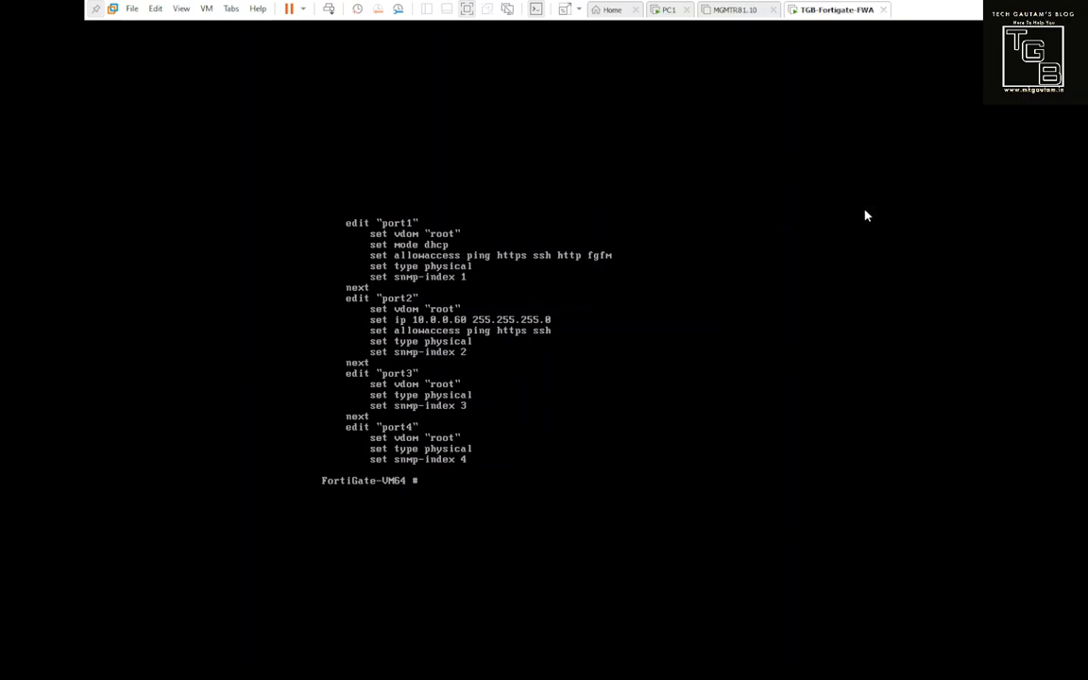
{"action": "left_click", "coordinate": [478, 308]}
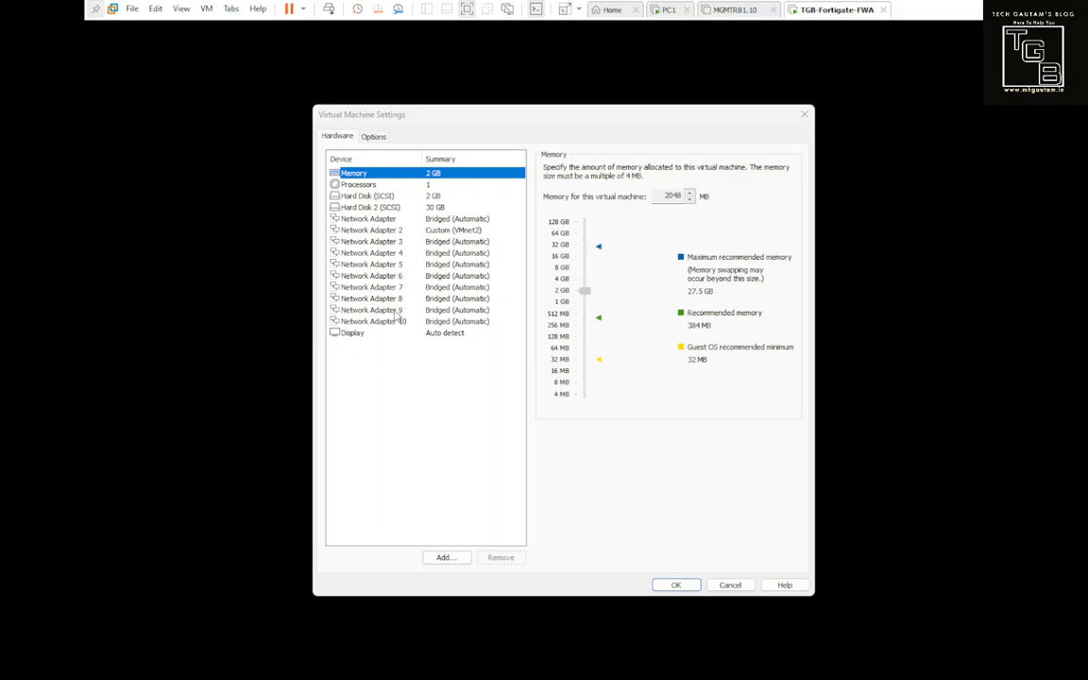
{"action": "left_click", "coordinate": [421, 185]}
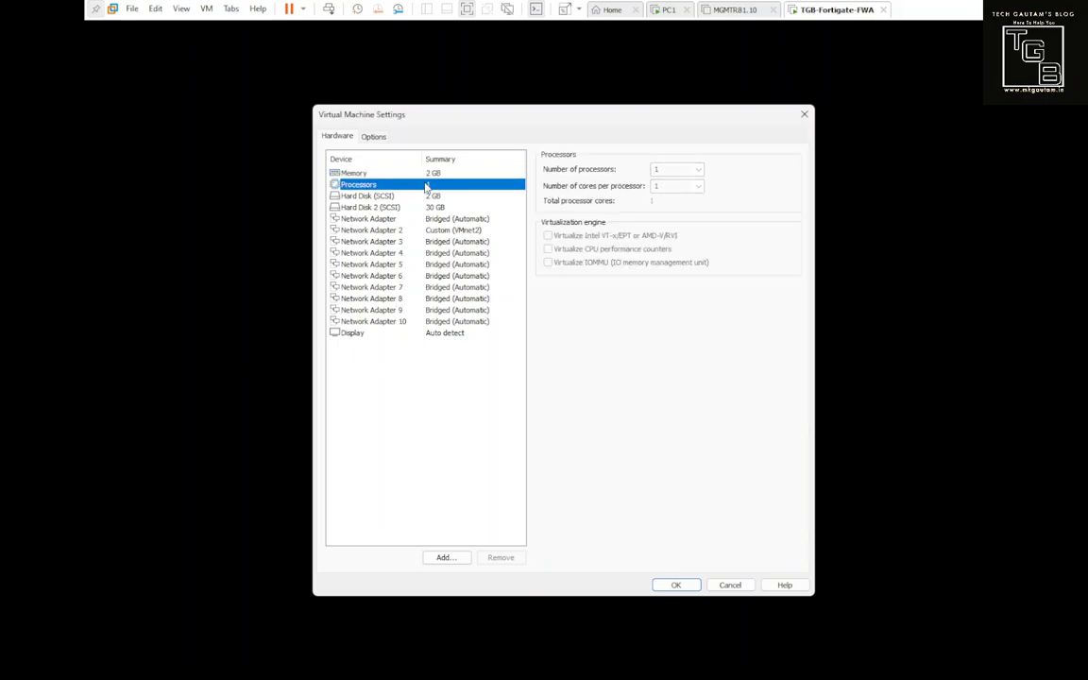
{"action": "left_click", "coordinate": [430, 174]}
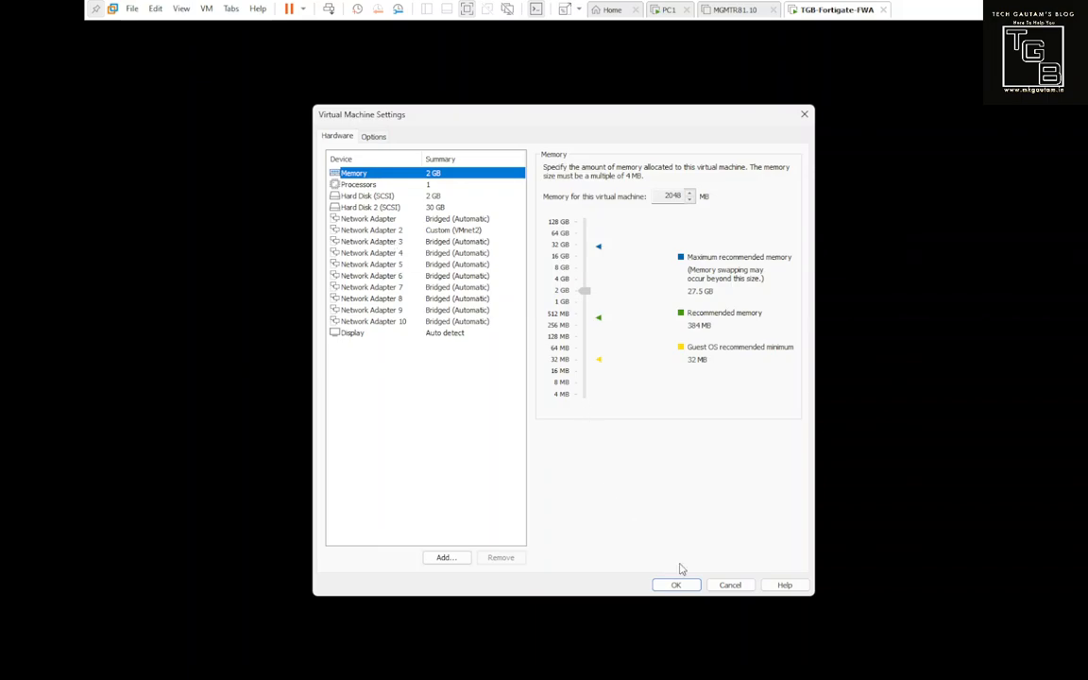
{"action": "left_click", "coordinate": [726, 586]}
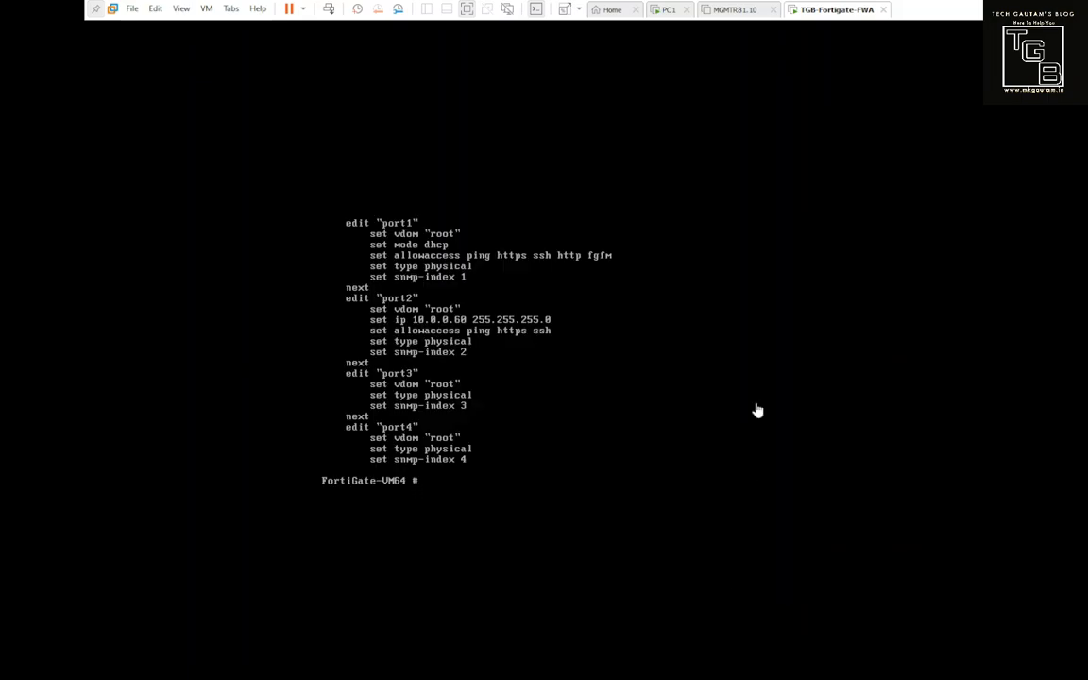
{"action": "left_click", "coordinate": [668, 9]}
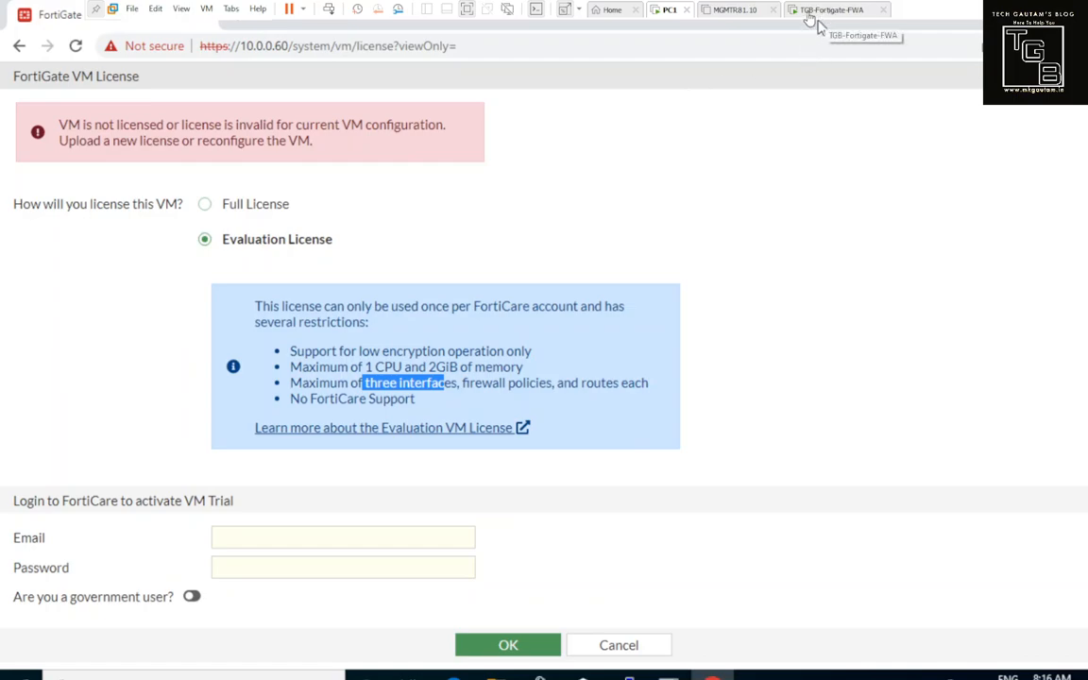
Step: Verify FortiCloud's Product List and My Assets show no units, then return to TGB-Fortigate-FWA
{"action": "left_click", "coordinate": [263, 534]}
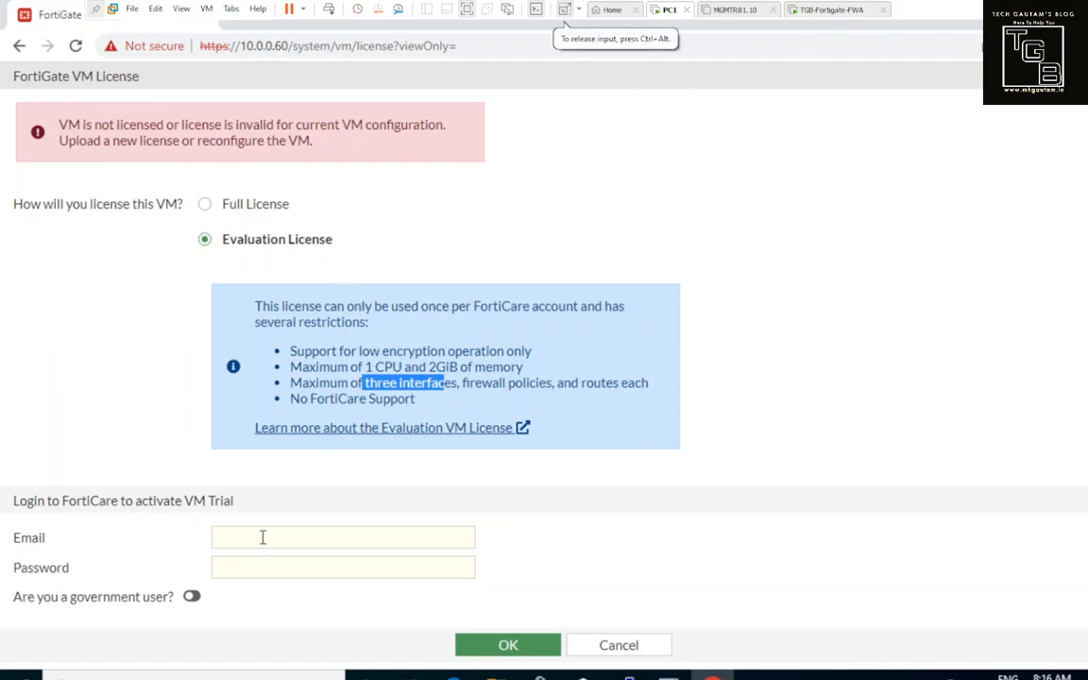
{"action": "left_click", "coordinate": [257, 537]}
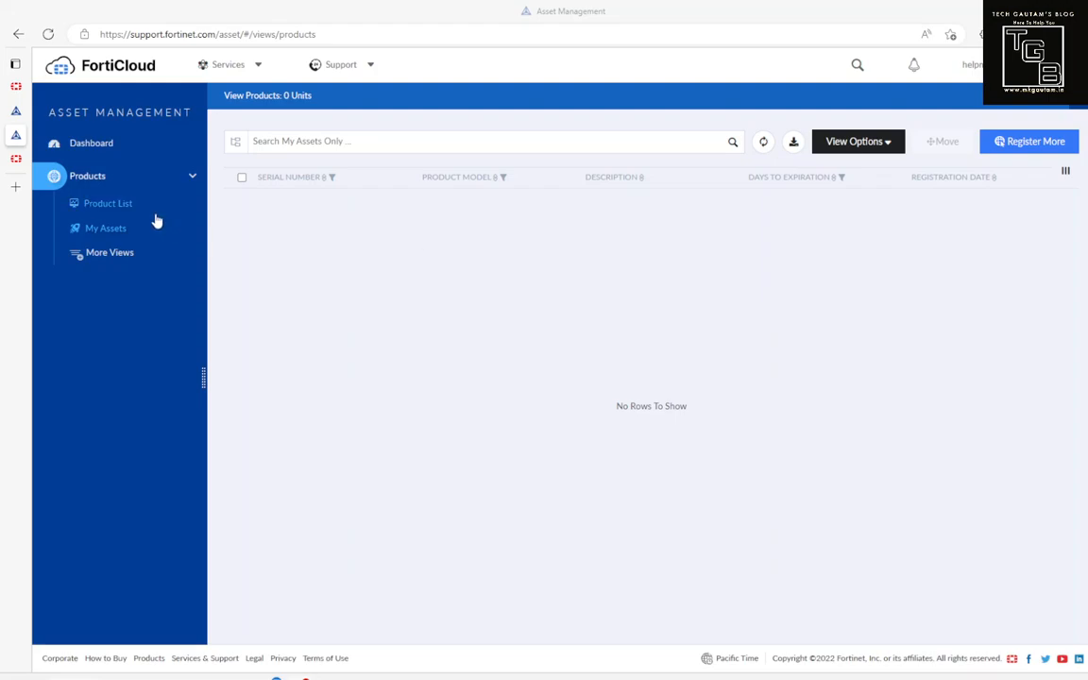
{"action": "left_click", "coordinate": [136, 210]}
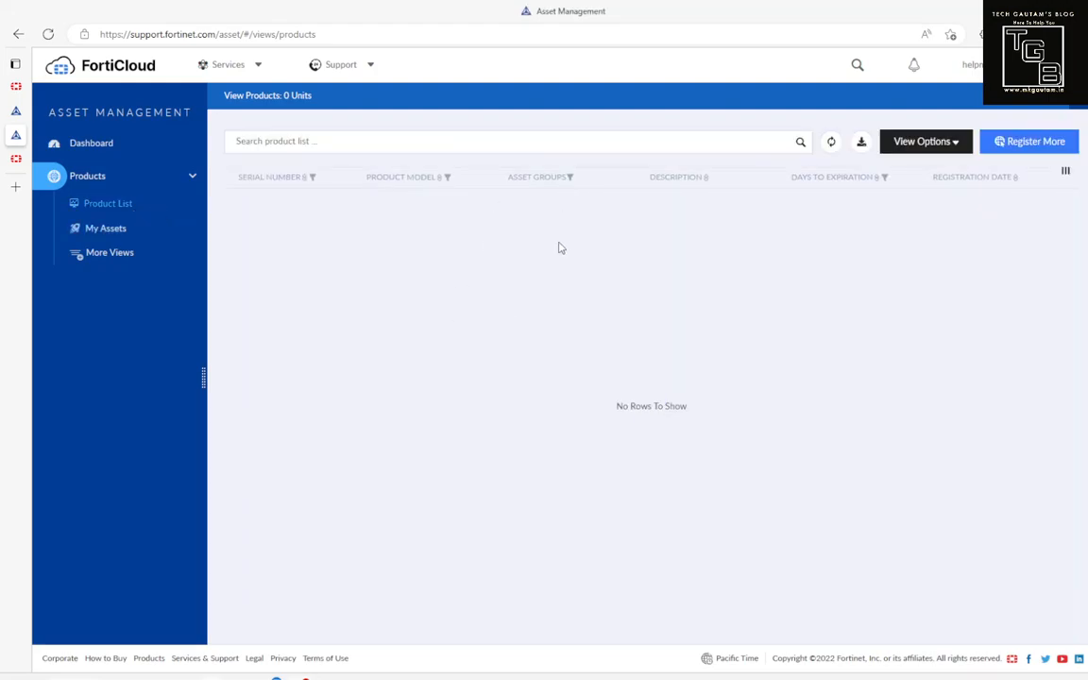
{"action": "left_click", "coordinate": [113, 228]}
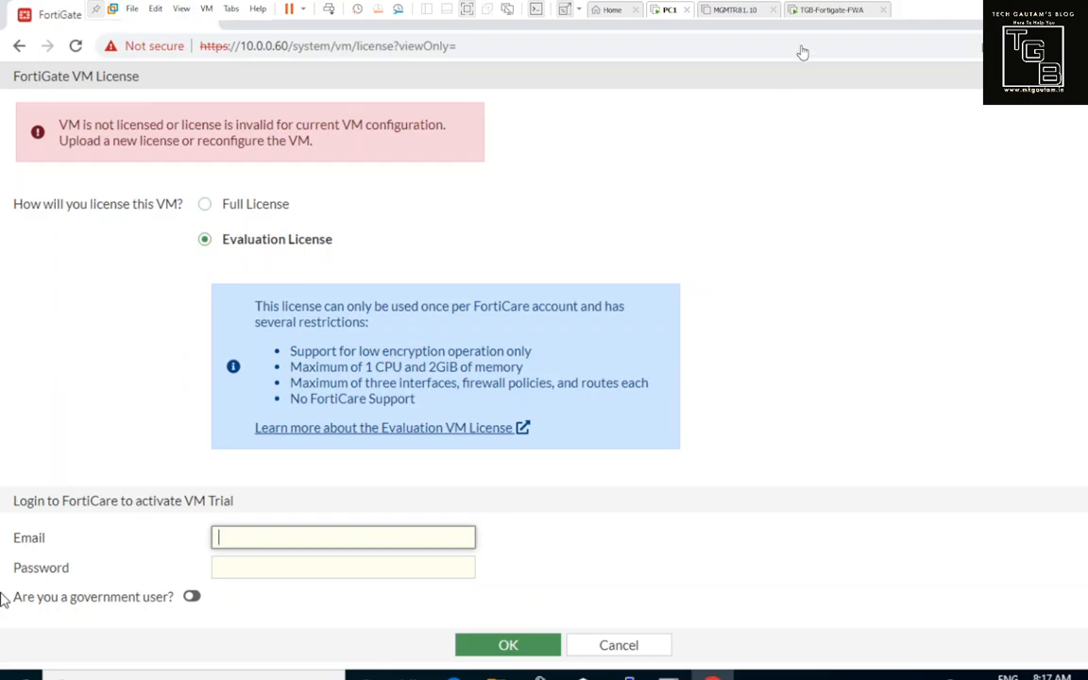
{"action": "left_click", "coordinate": [829, 11]}
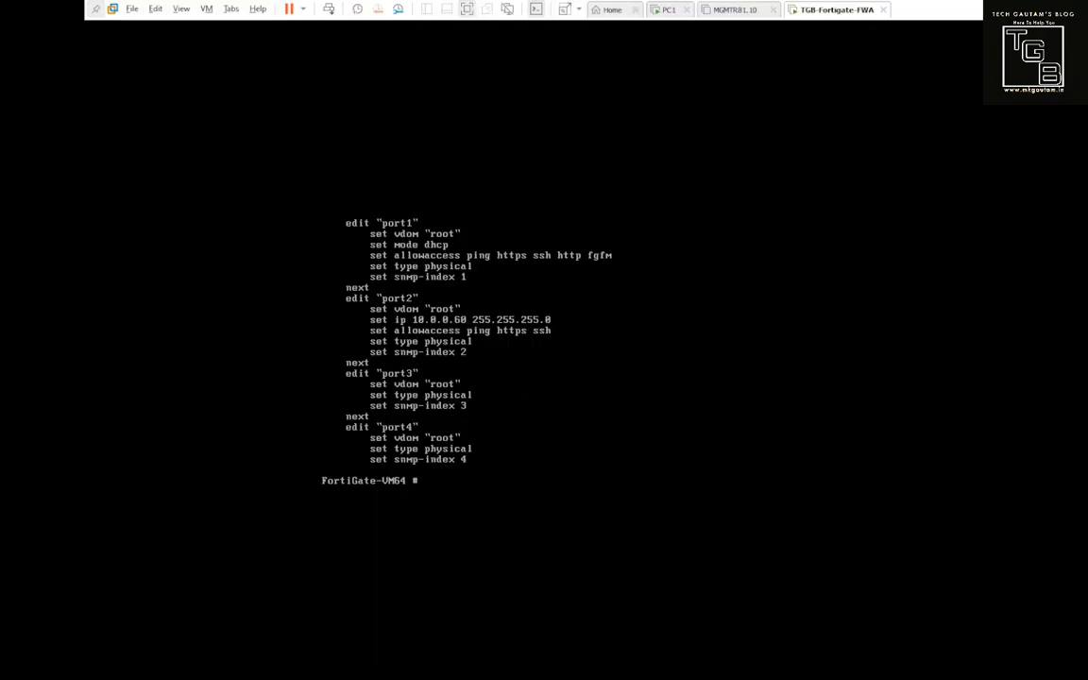
Step: Explore execute vm-license-options with Tab completion to find its account arguments
{"action": "type", "text": "executev"}
{"action": "key", "text": "BackSpace"}
{"action": "key", "text": "BackSpace"}
{"action": "key", "text": "BackSpace"}
{"action": "type", "text": "vm-license acc"}
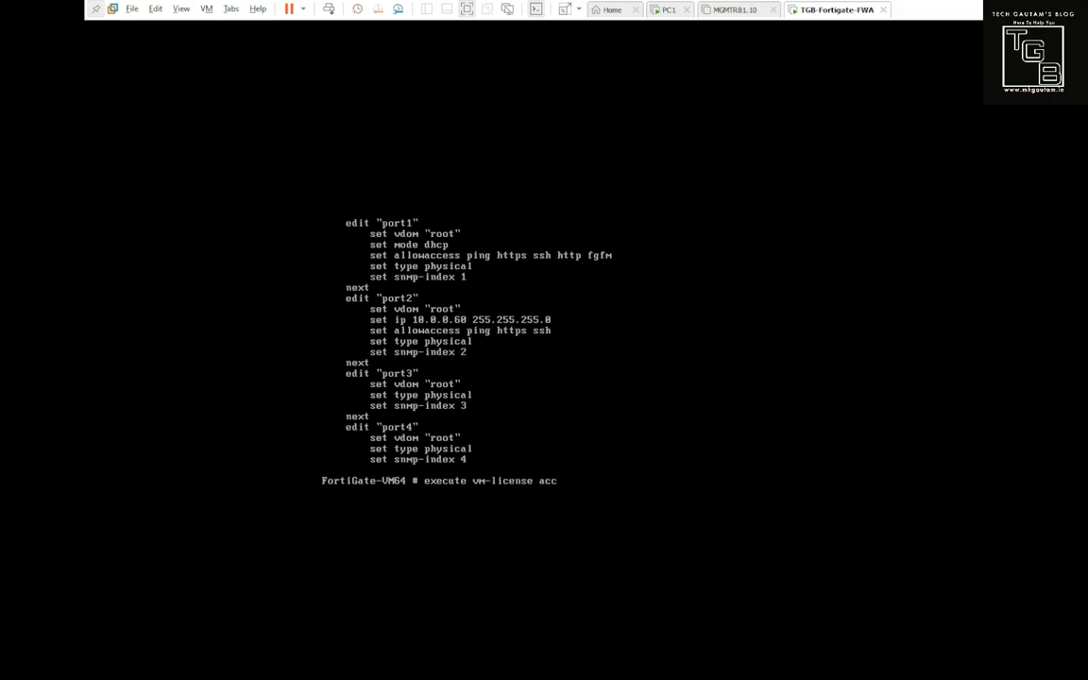
{"action": "type", "text": "ount"}
{"action": "key", "text": "BackSpace"}
{"action": "key", "text": "BackSpace"}
{"action": "key", "text": "BackSpace"}
{"action": "key", "text": "BackSpace"}
{"action": "key", "text": "BackSpace"}
{"action": "key", "text": "BackSpace"}
{"action": "key", "text": "Tab"}
{"action": "type", "text": "account-id"}
{"action": "key", "text": "BackSpace"}
{"action": "key", "text": "BackSpace"}
{"action": "key", "text": "BackSpace"}
{"action": "key", "text": "BackSpace"}
{"action": "key", "text": "BackSpace"}
{"action": "key", "text": "BackSpace"}
{"action": "key", "text": "BackSpace"}
{"action": "key", "text": "BackSpace"}
{"action": "key", "text": "BackSpace"}
{"action": "key", "text": "BackSpace"}
{"action": "key", "text": "BackSpace"}
Step: Tab-complete the account-id and account-password arguments, then replace the line with execute vm-license
{"action": "key", "text": "BackSpace"}
{"action": "key", "text": "BackSpace"}
{"action": "key", "text": "BackSpace"}
{"action": "key", "text": "Tab"}
{"action": "type", "text": "ac"}
{"action": "key", "text": "Tab"}
{"action": "key", "text": "BackSpace"}
{"action": "key", "text": "BackSpace"}
{"action": "key", "text": "BackSpace"}
{"action": "key", "text": "BackSpace"}
{"action": "key", "text": "BackSpace"}
{"action": "key", "text": "BackSpace"}
{"action": "key", "text": "BackSpace"}
{"action": "key", "text": "BackSpace"}
{"action": "key", "text": "BackSpace"}
{"action": "key", "text": "BackSpace"}
{"action": "key", "text": "BackSpace"}
{"action": "key", "text": "BackSpace"}
{"action": "type", "text": "account"}
{"action": "key", "text": "Tab"}
{"action": "key", "text": "BackSpace"}
{"action": "key", "text": "BackSpace"}
{"action": "key", "text": "BackSpace"}
{"action": "key", "text": "BackSpace"}
{"action": "key", "text": "BackSpace"}
{"action": "key", "text": "BackSpace"}
{"action": "key", "text": "BackSpace"}
{"action": "key", "text": "BackSpace"}
{"action": "key", "text": "BackSpace"}
{"action": "key", "text": "BackSpace"}
{"action": "key", "text": "BackSpace"}
{"action": "type", "text": "ac"}
{"action": "key", "text": "Tab"}
{"action": "key", "text": "BackSpace"}
{"action": "key", "text": "BackSpace"}
{"action": "key", "text": "BackSpace"}
{"action": "key", "text": "BackSpace"}
{"action": "key", "text": "BackSpace"}
{"action": "key", "text": "BackSpace"}
{"action": "key", "text": "BackSpace"}
{"action": "key", "text": "BackSpace"}
{"action": "key", "text": "BackSpace"}
{"action": "key", "text": "BackSpace"}
{"action": "type", "text": "account-pa"}
{"action": "key", "text": "Tab"}
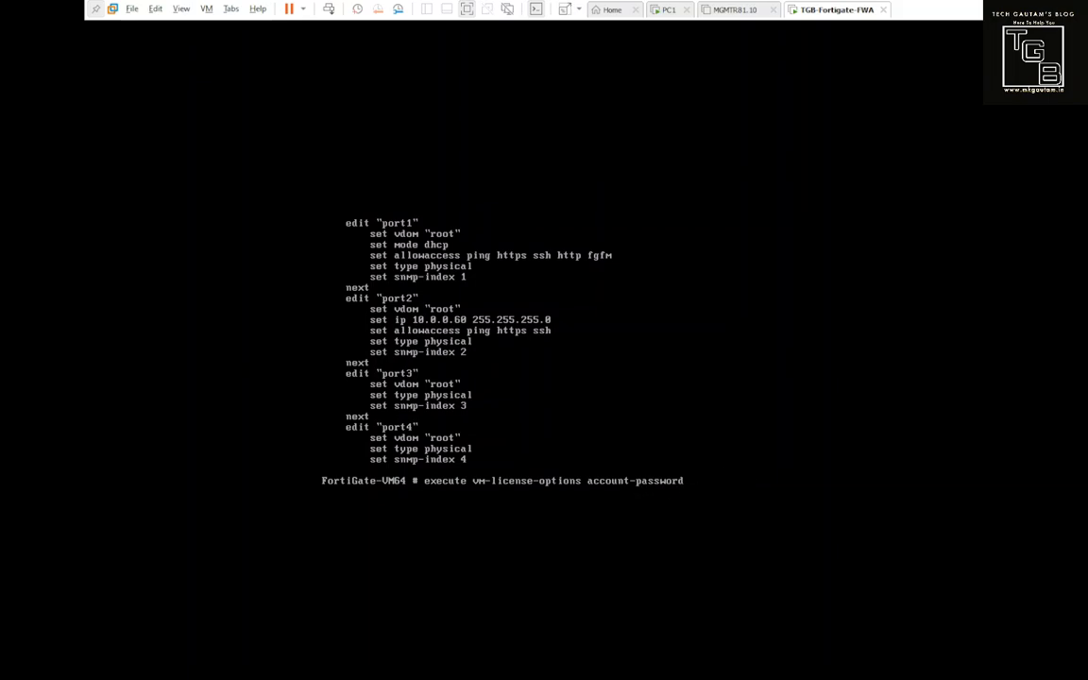
{"action": "key", "text": "BackSpace"}
{"action": "key", "text": "BackSpace"}
{"action": "key", "text": "BackSpace"}
{"action": "key", "text": "BackSpace"}
{"action": "key", "text": "BackSpace"}
{"action": "key", "text": "BackSpace"}
{"action": "key", "text": "BackSpace"}
{"action": "key", "text": "BackSpace"}
{"action": "key", "text": "BackSpace"}
{"action": "key", "text": "BackSpace"}
{"action": "key", "text": "BackSpace"}
{"action": "key", "text": "BackSpace"}
{"action": "key", "text": "BackSpace"}
{"action": "key", "text": "BackSpace"}
{"action": "key", "text": "BackSpace"}
{"action": "key", "text": "BackSpace"}
{"action": "key", "text": "BackSpace"}
{"action": "key", "text": "BackSpace"}
{"action": "key", "text": "BackSpace"}
{"action": "key", "text": "BackSpace"}
{"action": "key", "text": "BackSpace"}
{"action": "key", "text": "BackSpace"}
{"action": "key", "text": "BackSpace"}
{"action": "key", "text": "BackSpace"}
{"action": "key", "text": "BackSpace"}
{"action": "key", "text": "BackSpace"}
{"action": "key", "text": "BackSpace"}
{"action": "key", "text": "BackSpace"}
{"action": "key", "text": "BackSpace"}
{"action": "key", "text": "BackSpace"}
{"action": "key", "text": "BackSpace"}
{"action": "key", "text": "BackSpace"}
{"action": "key", "text": "BackSpace"}
{"action": "key", "text": "BackSpace"}
{"action": "key", "text": "BackSpace"}
{"action": "key", "text": "BackSpace"}
{"action": "key", "text": "BackSpace"}
{"action": "key", "text": "BackSpace"}
{"action": "key", "text": "BackSpace"}
{"action": "key", "text": "BackSpace"}
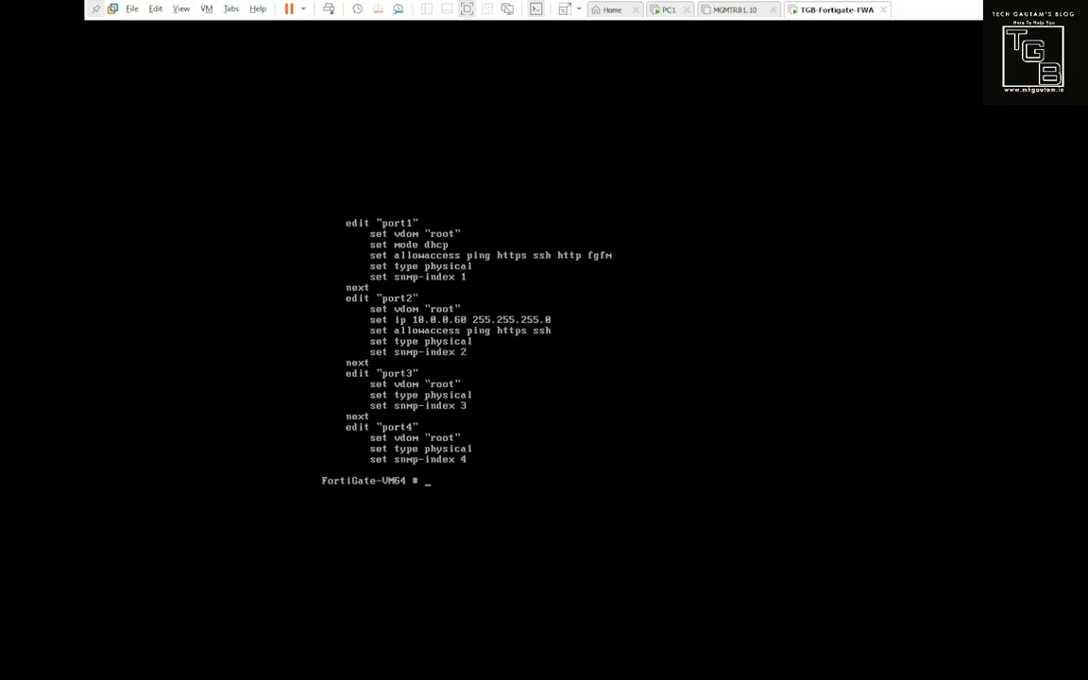
{"action": "type", "text": "execute vm-license"}
Step: On PC1's License page, enter the FortiCare e-mail and password, submit, and accept the reboot
{"action": "left_click", "coordinate": [669, 11]}
{"action": "left_click", "coordinate": [243, 535]}
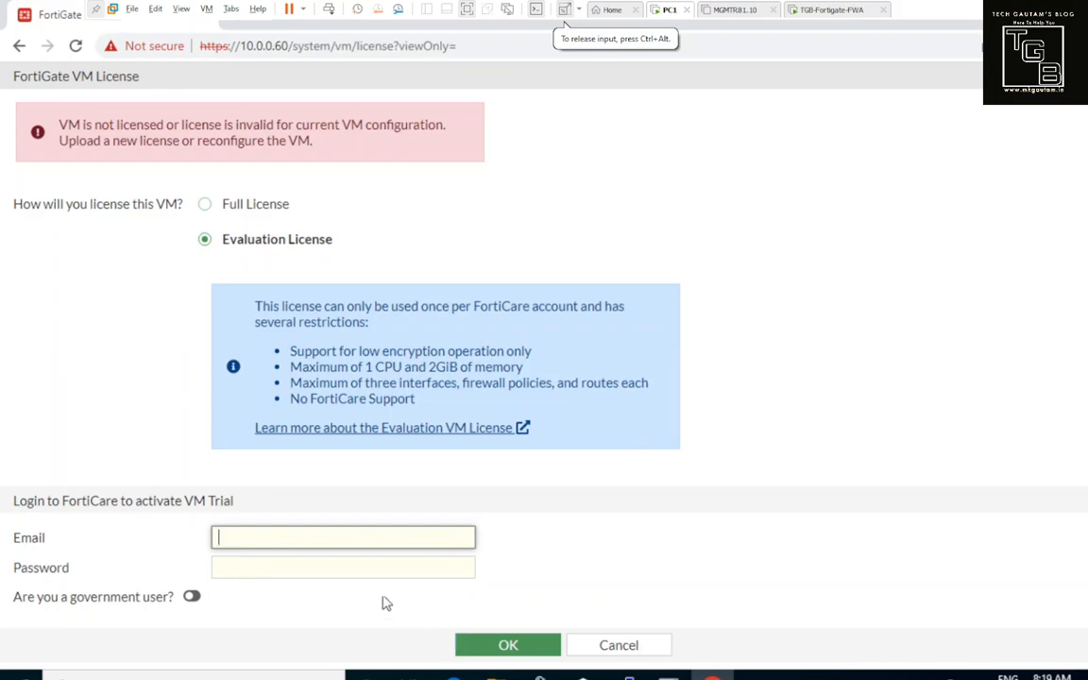
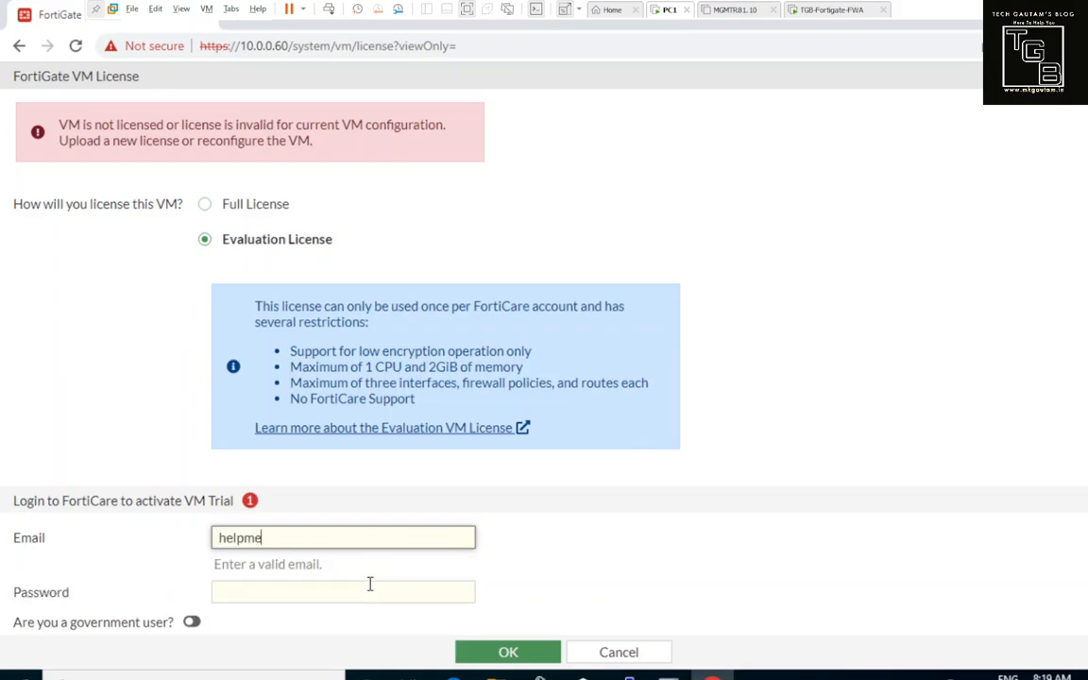
{"action": "key", "text": "Tab"}
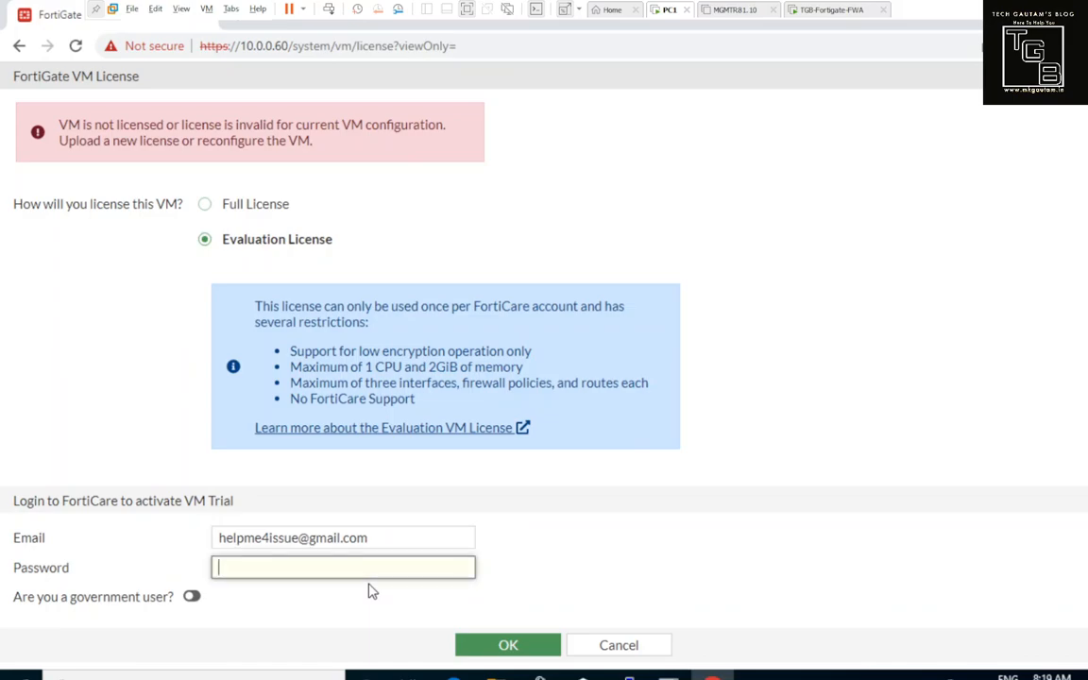
{"action": "type", "text": "***************"}
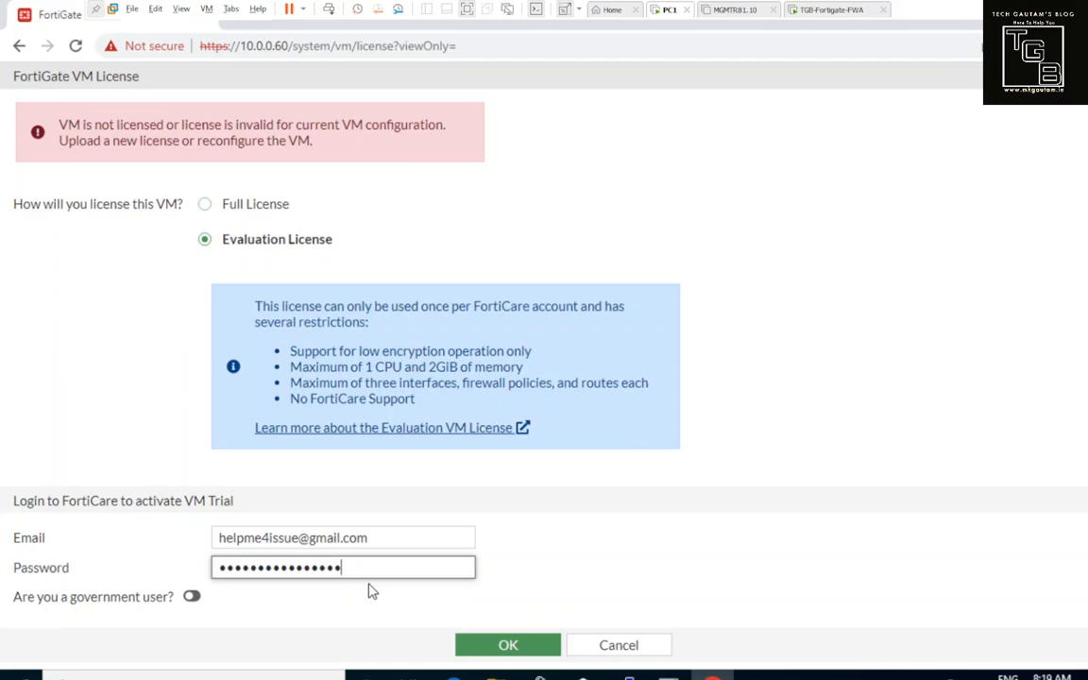
{"action": "type", "text": "*"}
{"action": "left_click", "coordinate": [510, 645]}
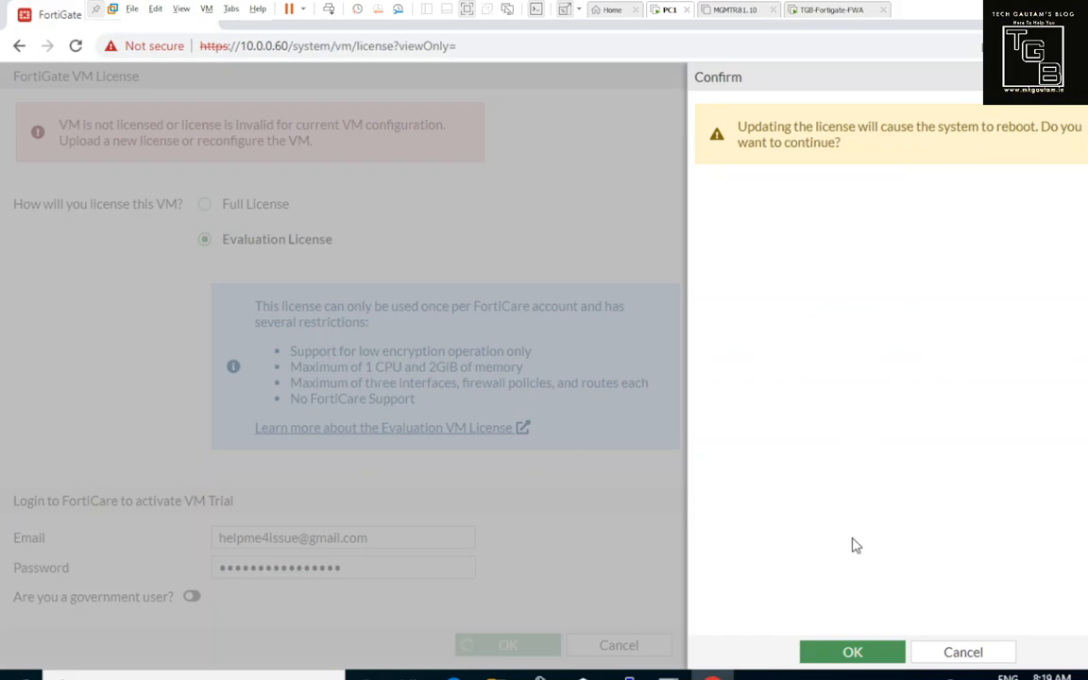
{"action": "left_click", "coordinate": [852, 654]}
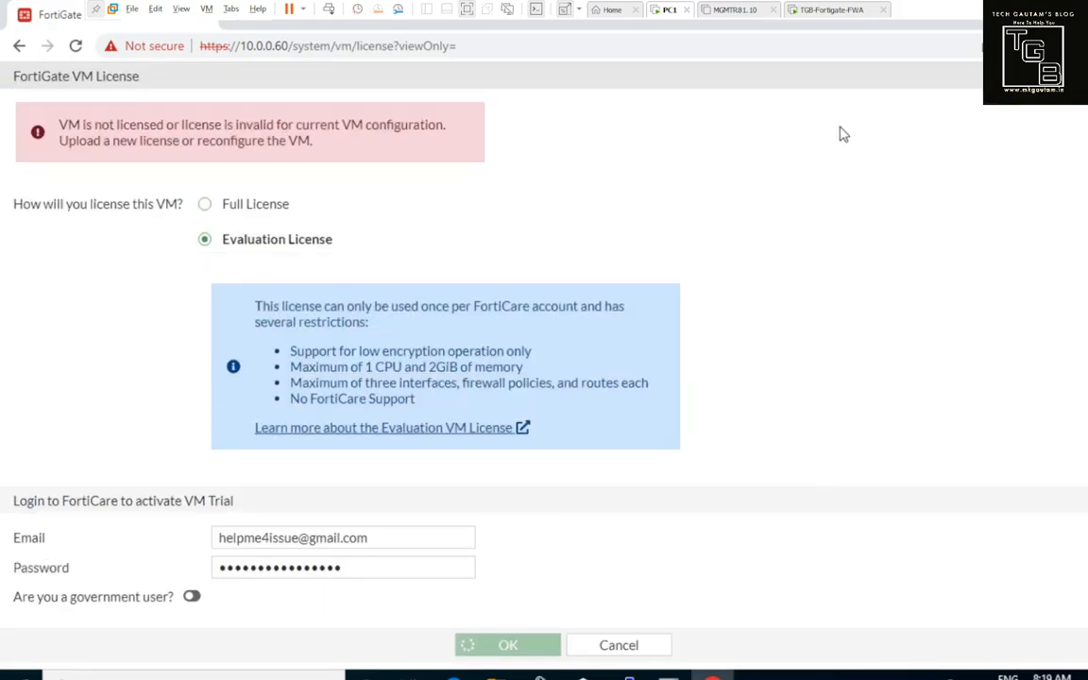
Step: Monitor the FortiGate reboot on its console until PC1's browser shows the 10.0.0.60 login page
{"action": "left_click", "coordinate": [833, 12]}
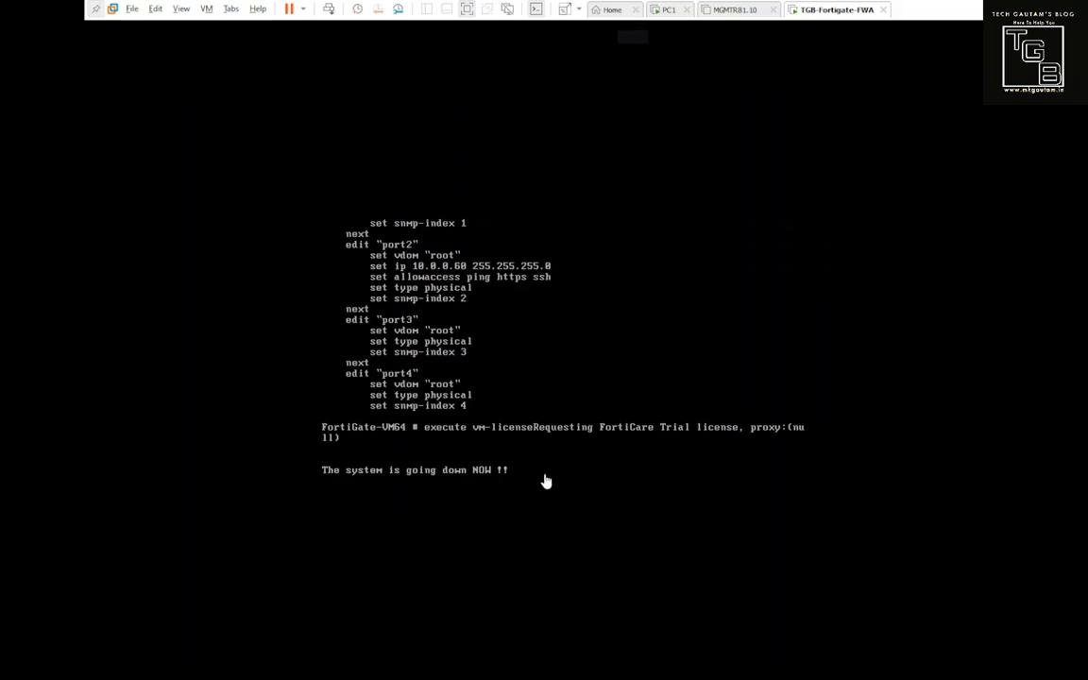
{"action": "left_click", "coordinate": [668, 10]}
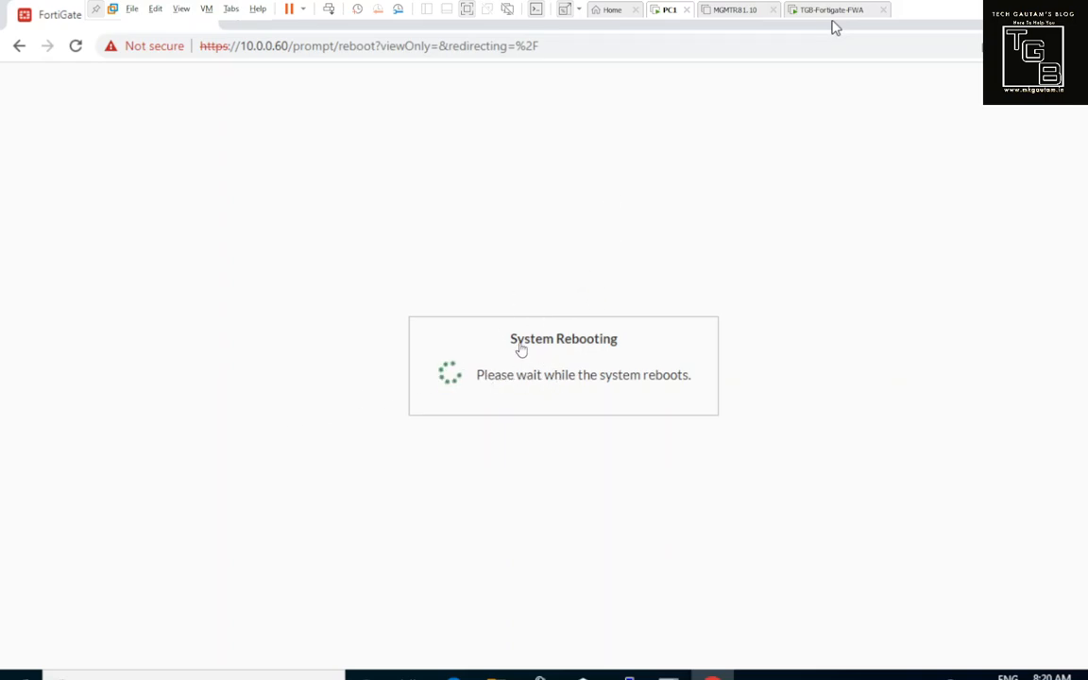
{"action": "left_click", "coordinate": [827, 12]}
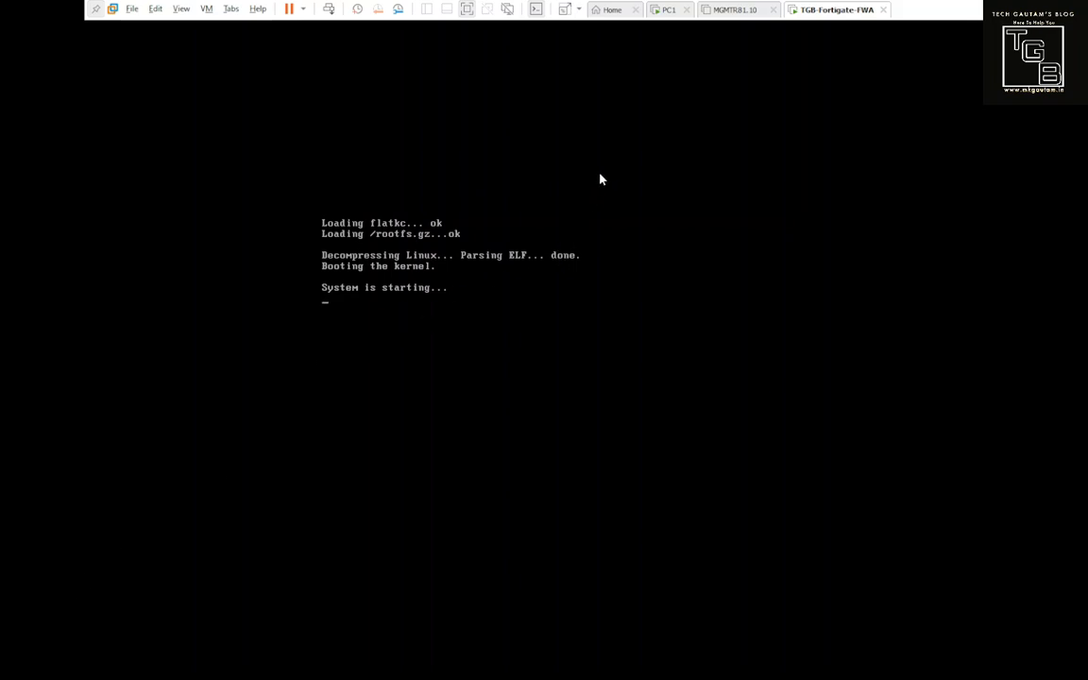
{"action": "left_click", "coordinate": [667, 11]}
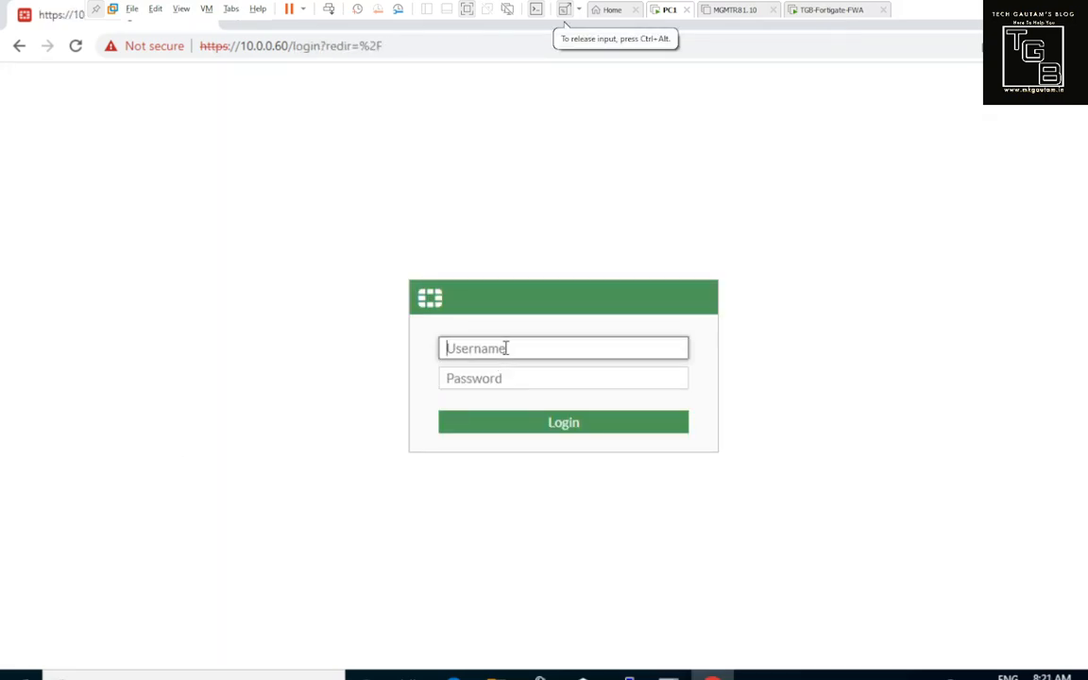
Step: Log in to the FortiGate web GUI as admin with its password
{"action": "type", "text": "admin"}
{"action": "key", "text": "Tab"}
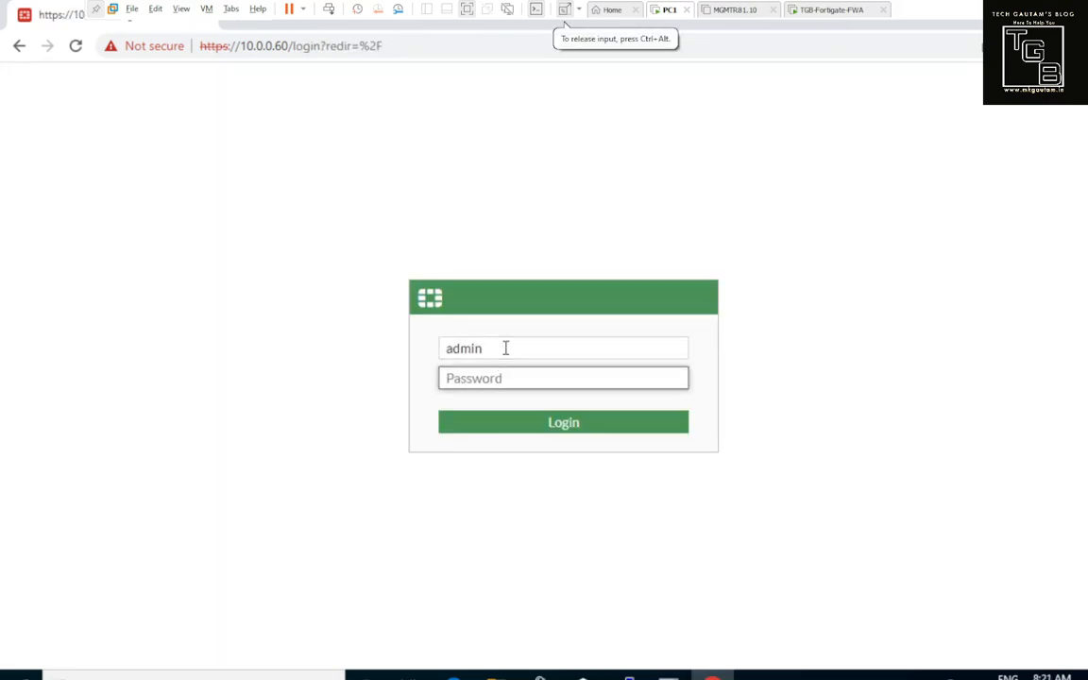
{"action": "type", "text": "•••••••••••"}
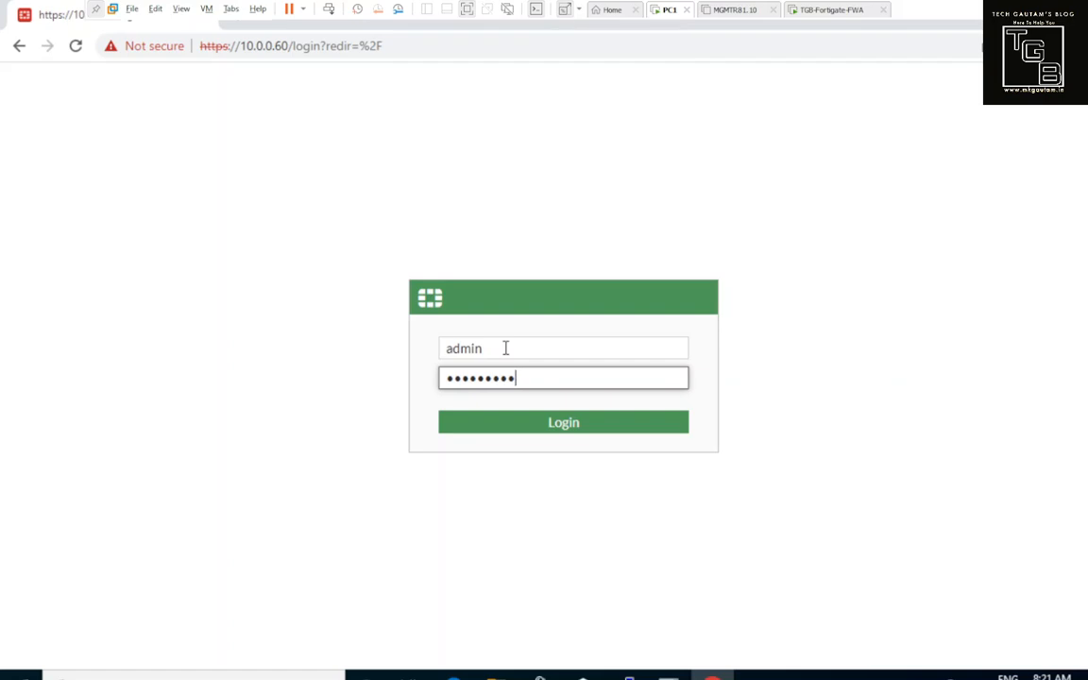
{"action": "key", "text": "Return"}
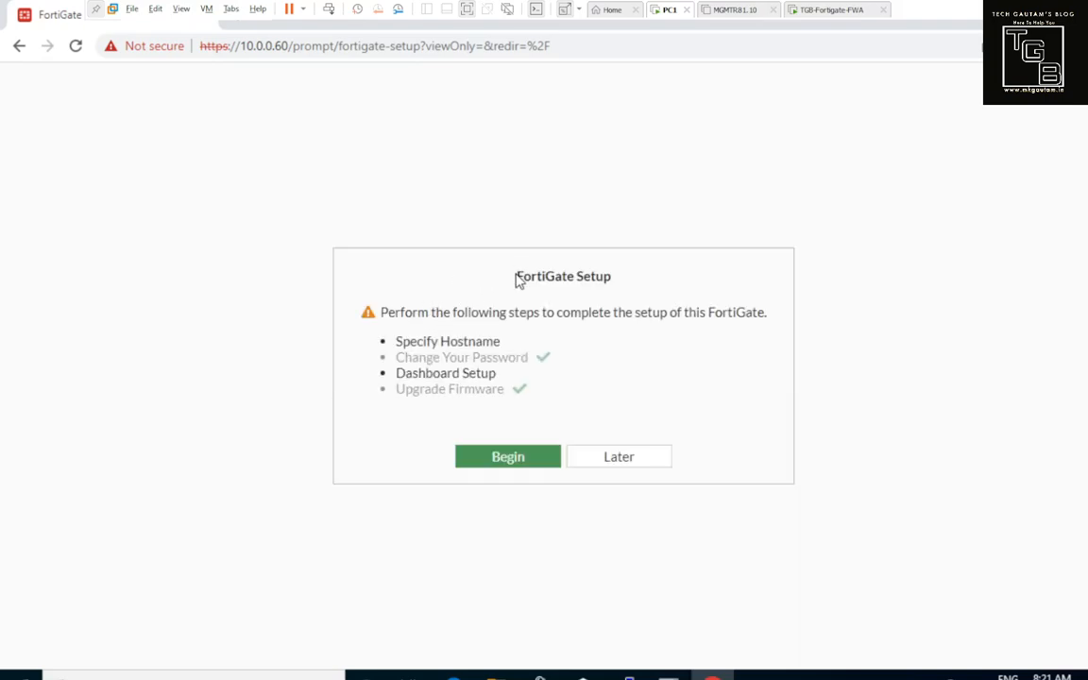
Step: Point out the Setup checklist items: Specify Hostname, Change Your Password, Upgrade Firmware
{"action": "left_click_drag", "start_coordinate": [516, 276], "coordinate": [607, 278]}
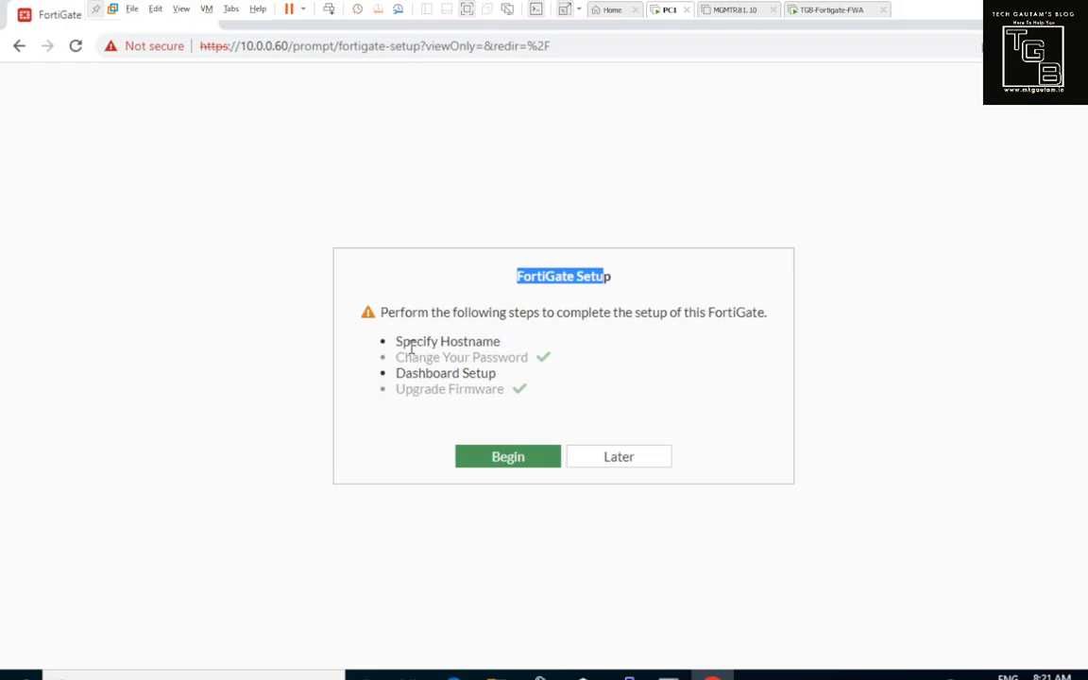
{"action": "left_click_drag", "start_coordinate": [403, 341], "coordinate": [469, 356]}
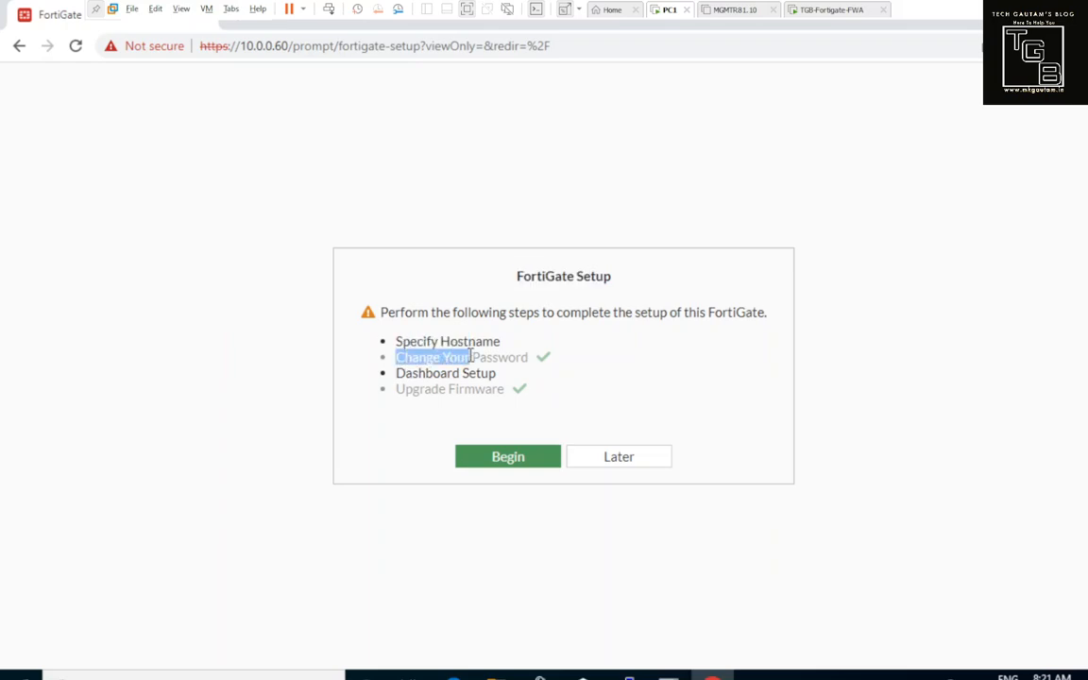
{"action": "left_click_drag", "start_coordinate": [406, 374], "coordinate": [467, 357]}
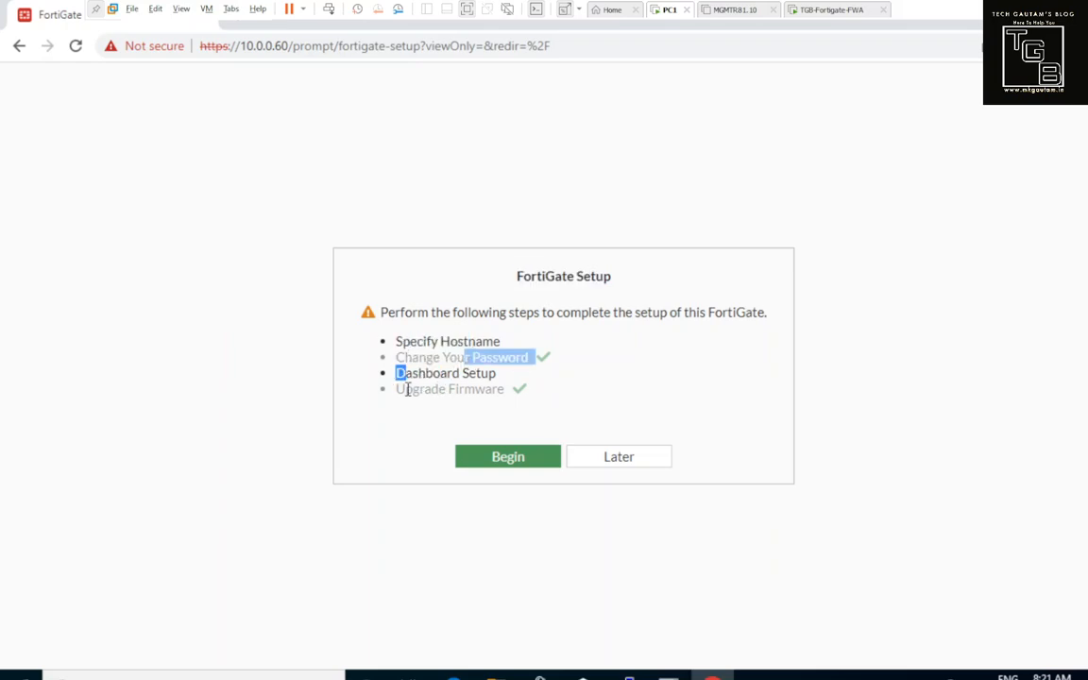
{"action": "left_click_drag", "start_coordinate": [404, 389], "coordinate": [479, 389]}
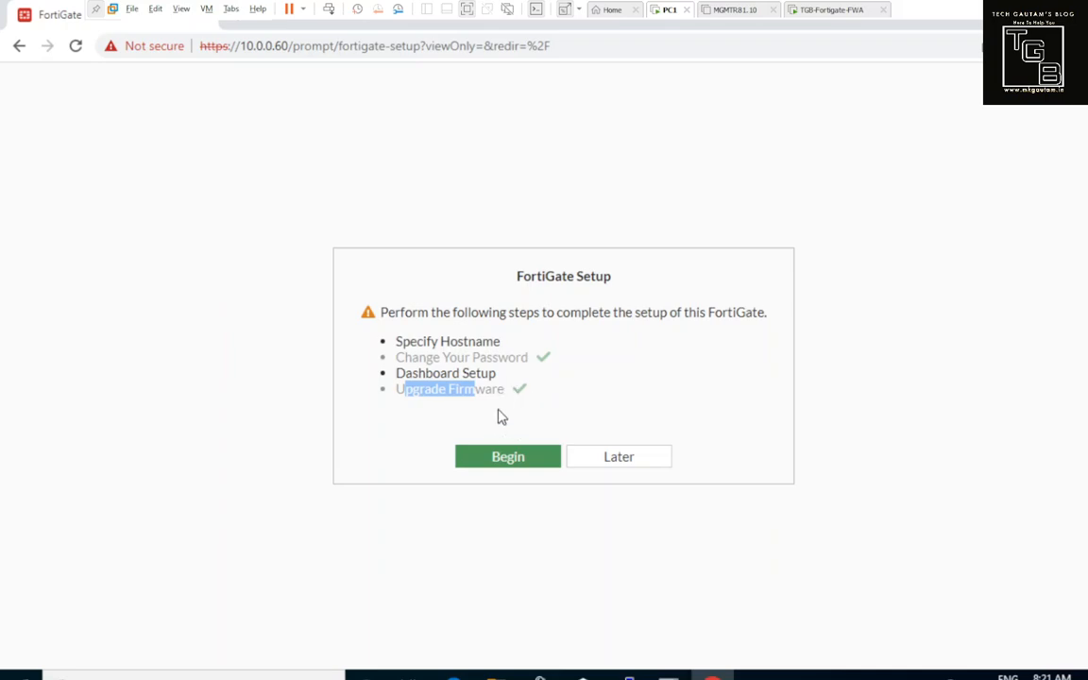
Step: Choose Later in the FortiGate Setup dialog to defer the checklist
{"action": "left_click", "coordinate": [623, 468]}
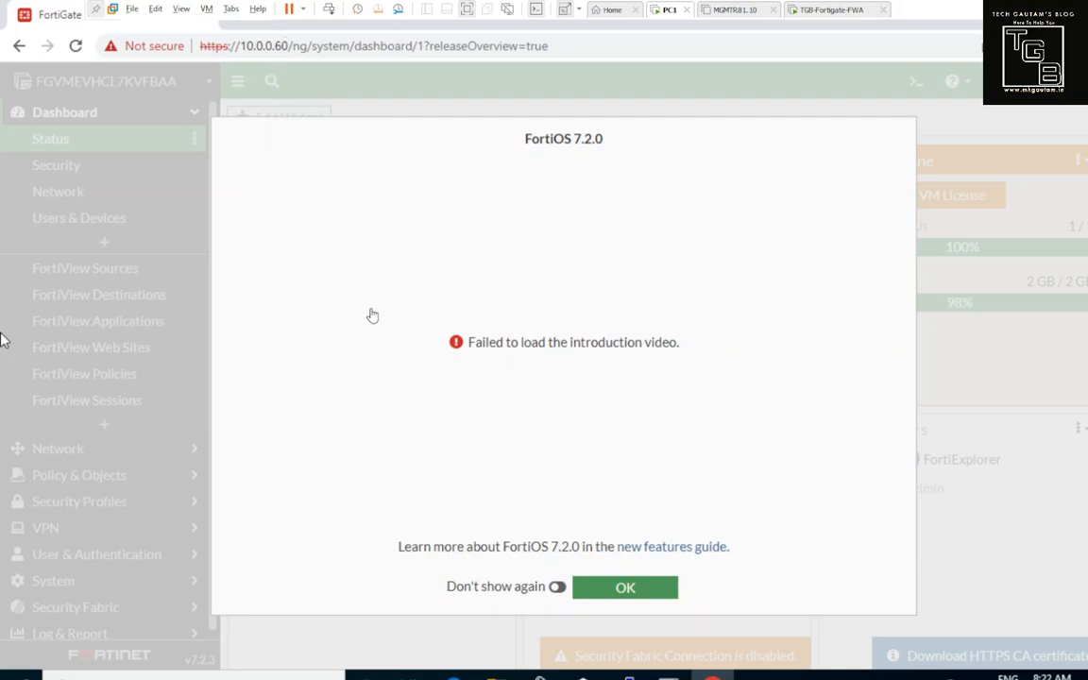
Step: Close the FortiOS 7.2.0 introduction and zoom the browser out, then back to 100%
{"action": "left_click", "coordinate": [608, 590]}
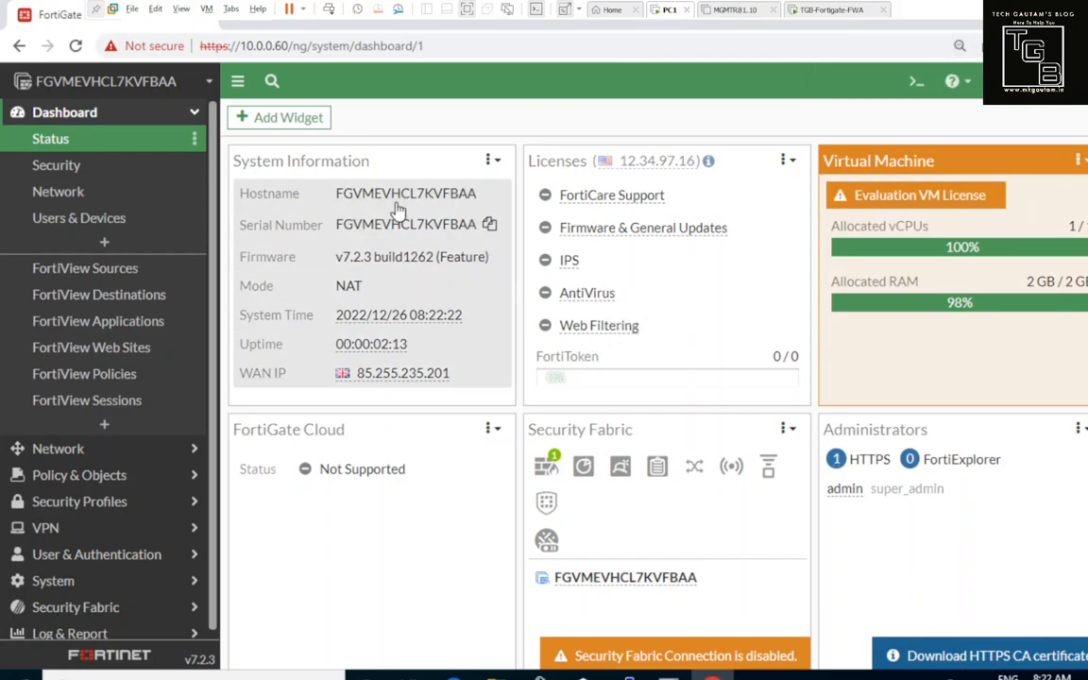
{"action": "key", "text": "ctrl+minus"}
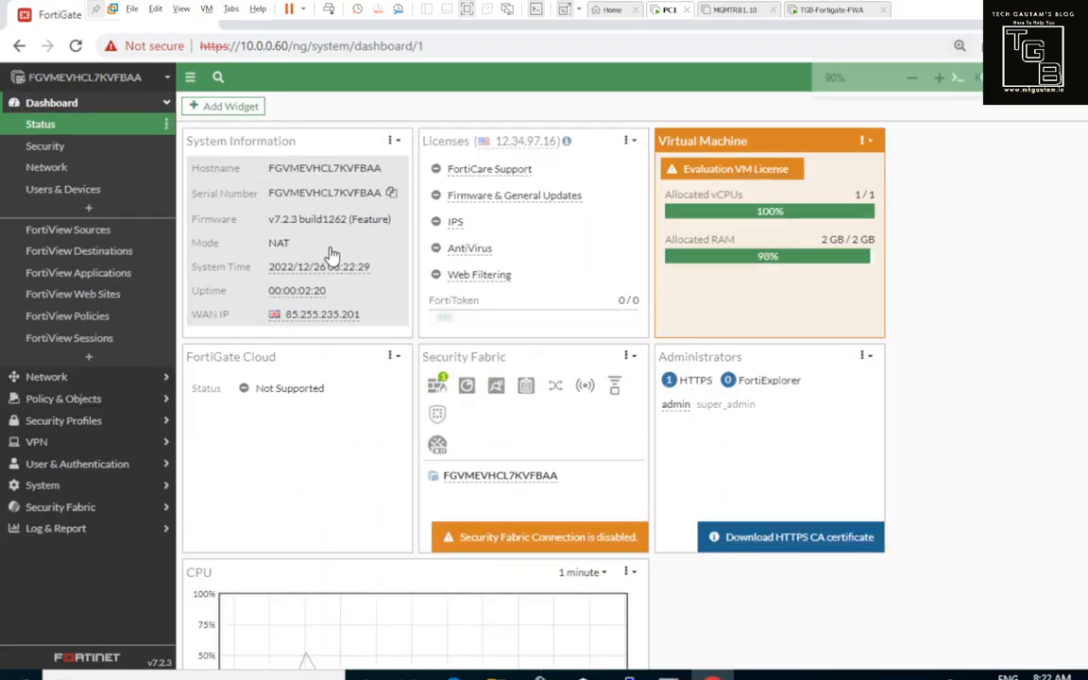
{"action": "key", "text": "ctrl+plus"}
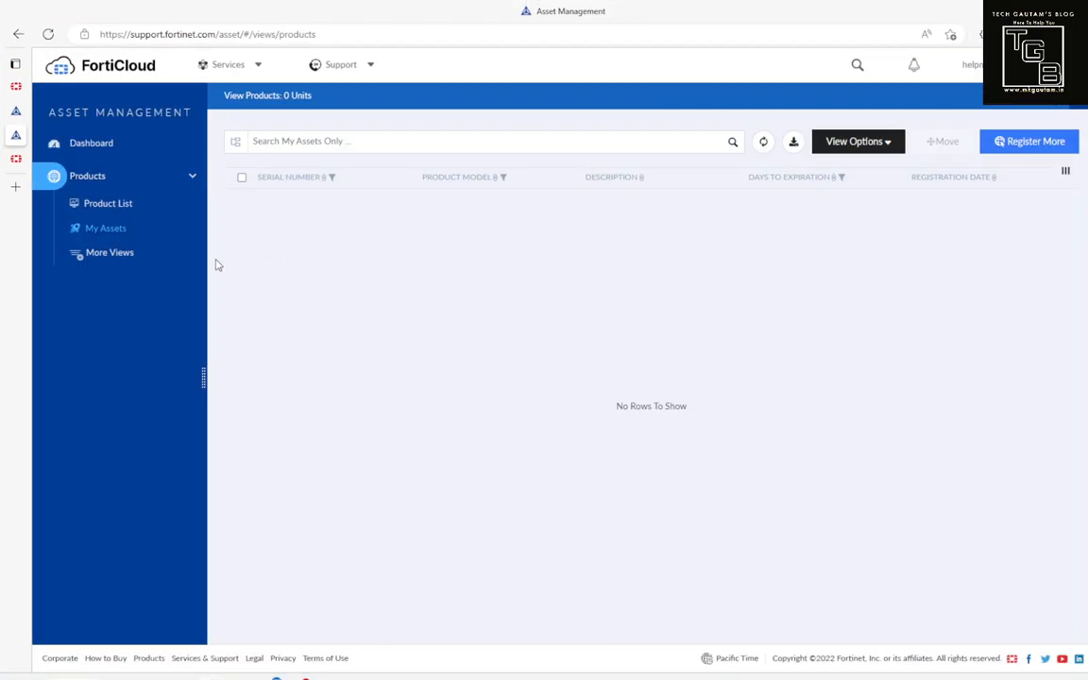
Step: Refresh My Assets until the Fortigate VM Trial appears and highlight its 2022-12-26 registration date
{"action": "left_click", "coordinate": [121, 207]}
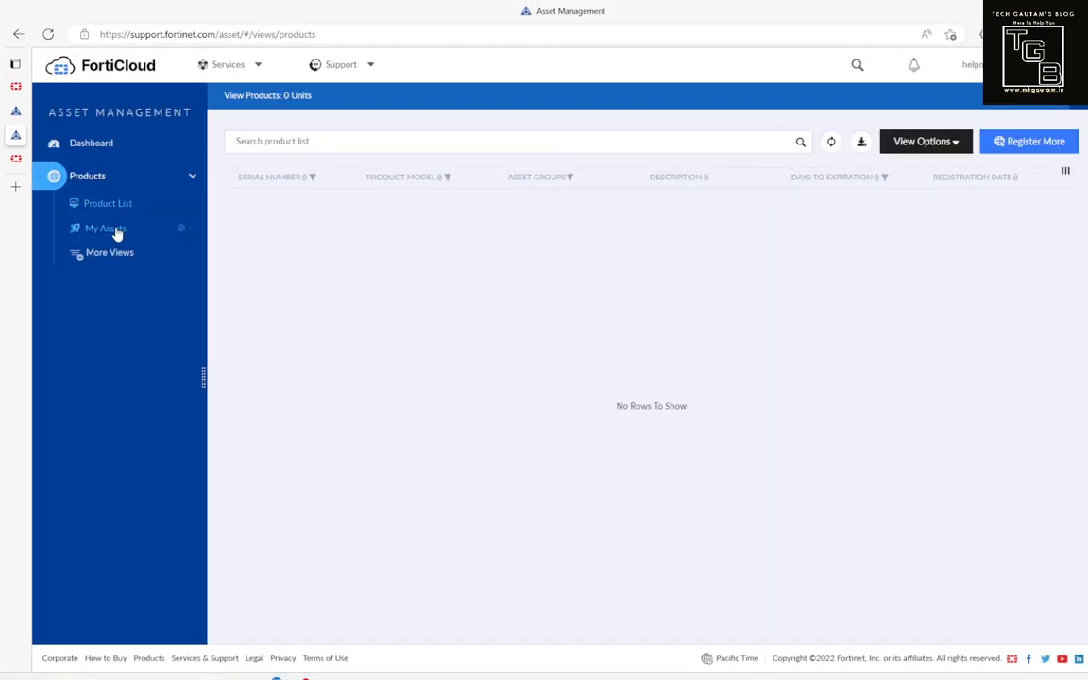
{"action": "left_click", "coordinate": [115, 230]}
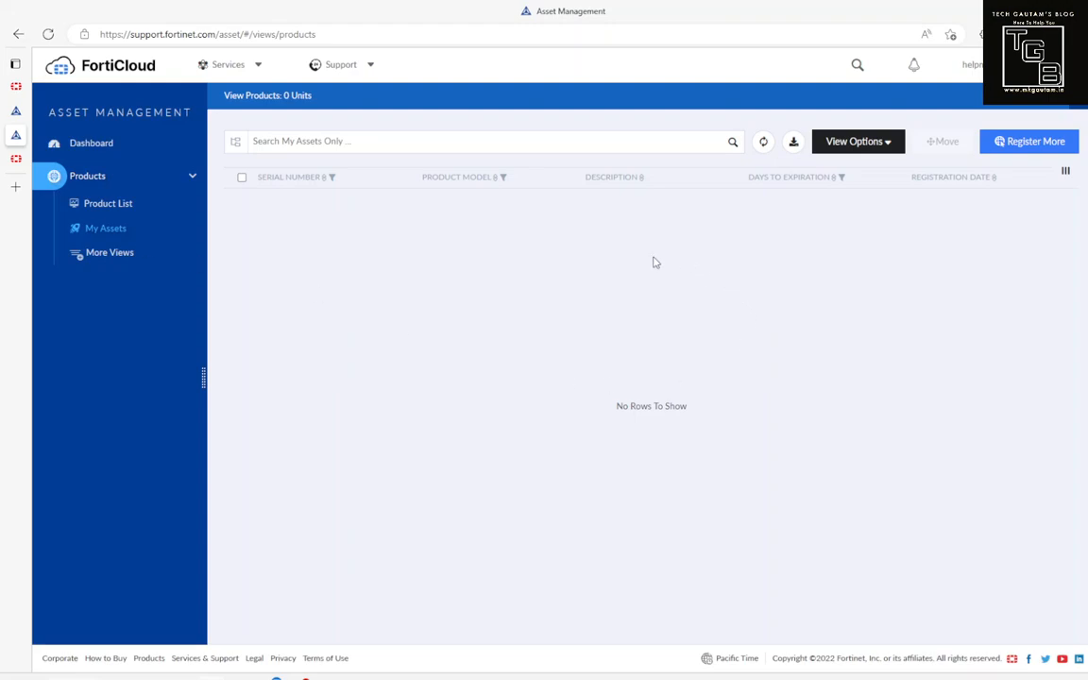
{"action": "left_click", "coordinate": [763, 143]}
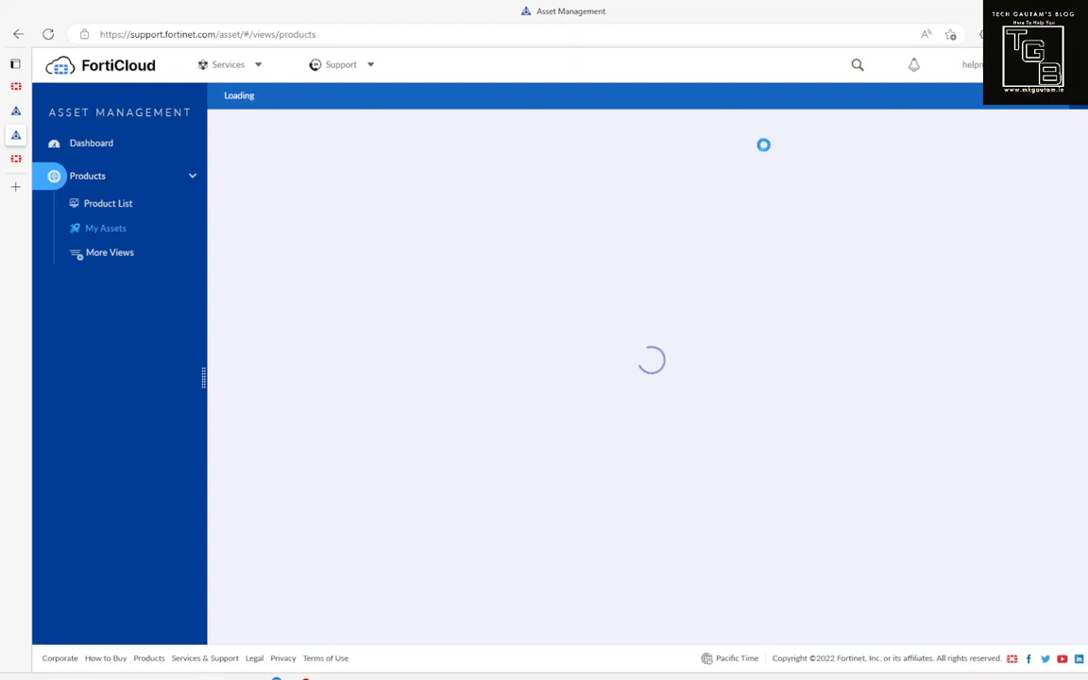
{"action": "left_click", "coordinate": [764, 144]}
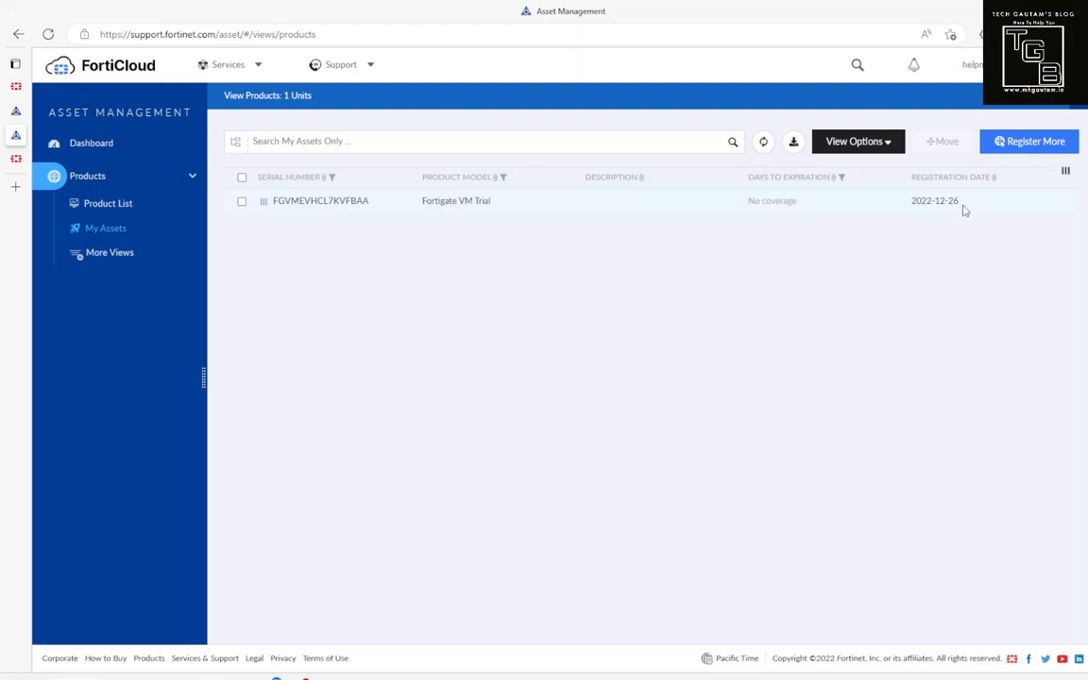
{"action": "left_click_drag", "start_coordinate": [956, 201], "coordinate": [918, 205]}
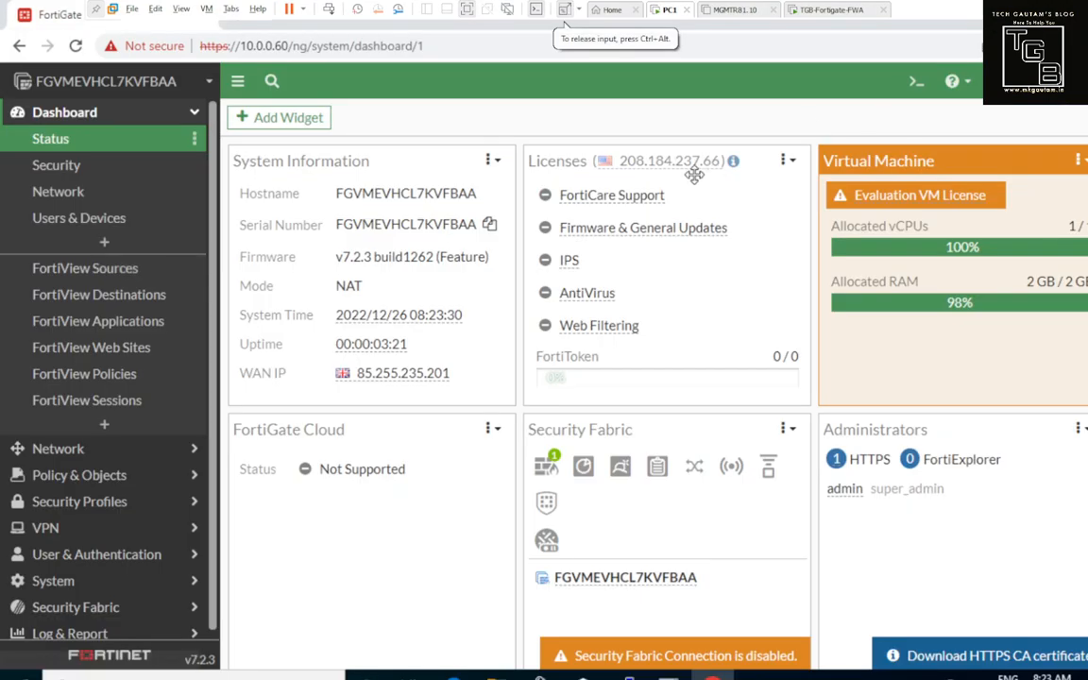
{"action": "mouse_move", "coordinate": [661, 162]}
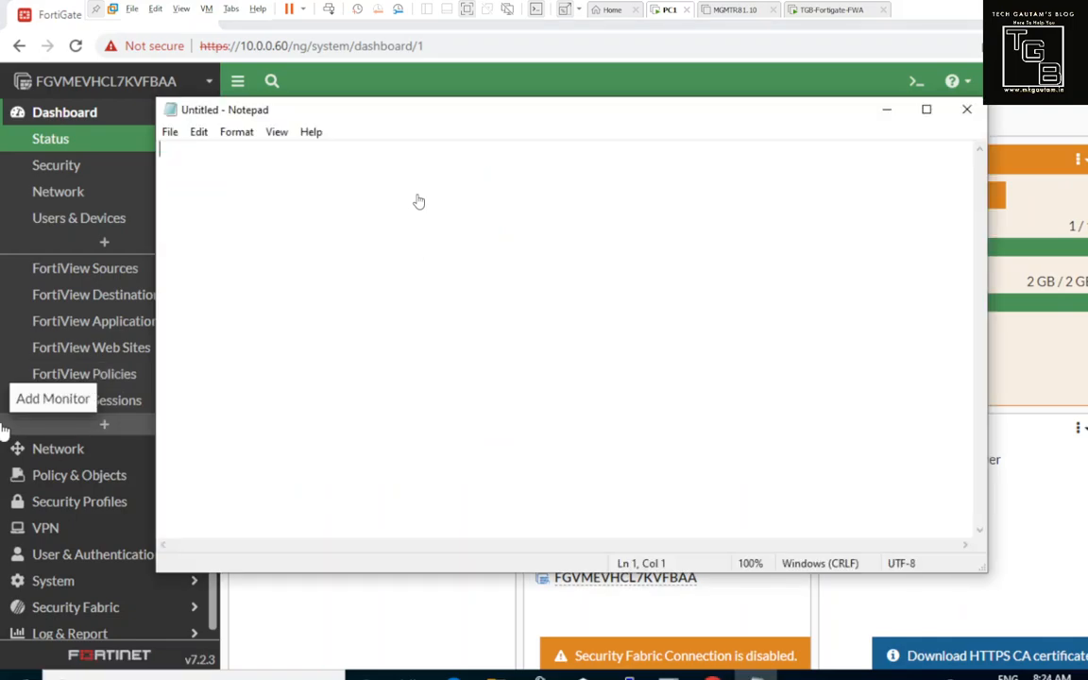
Step: Type steps 1–4: create a Fortigate account, download the VM image, install on VMware, basic interface config
{"action": "left_click", "coordinate": [418, 177]}
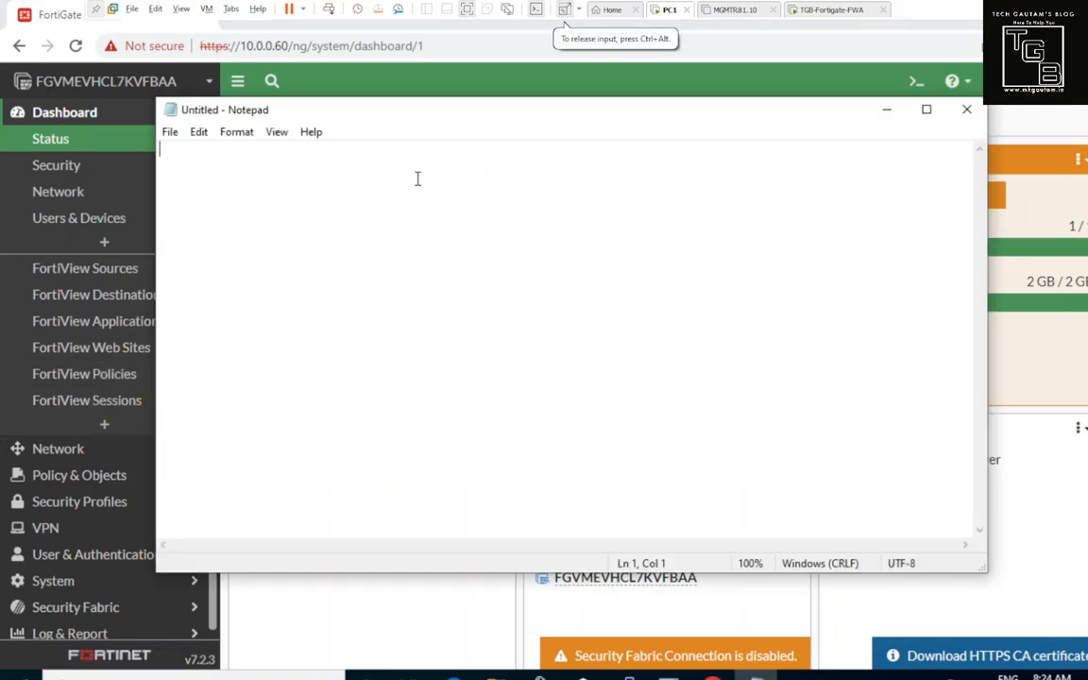
{"action": "type", "text": "1. create"}
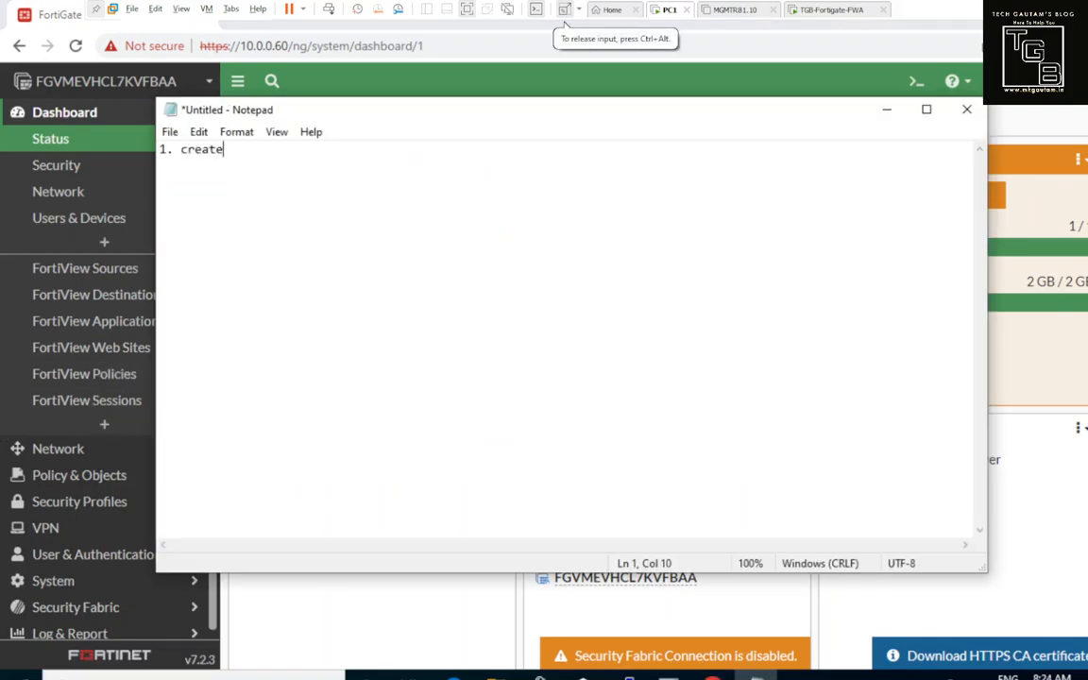
{"action": "type", "text": " a accou"}
{"action": "key", "text": "BackSpace"}
{"action": "key", "text": "BackSpace"}
{"action": "key", "text": "BackSpace"}
{"action": "key", "text": "BackSpace"}
{"action": "key", "text": "BackSpace"}
{"action": "key", "text": "BackSpace"}
{"action": "key", "text": "BackSpace"}
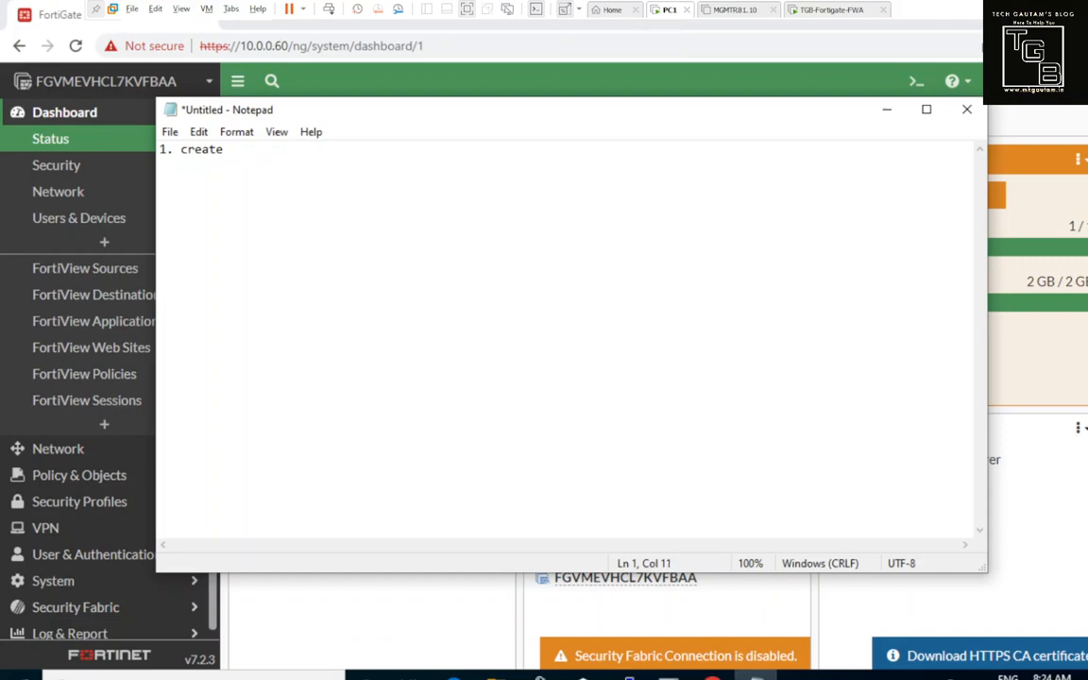
{"action": "type", "text": "accc"}
{"action": "type", "text": "ount for For"}
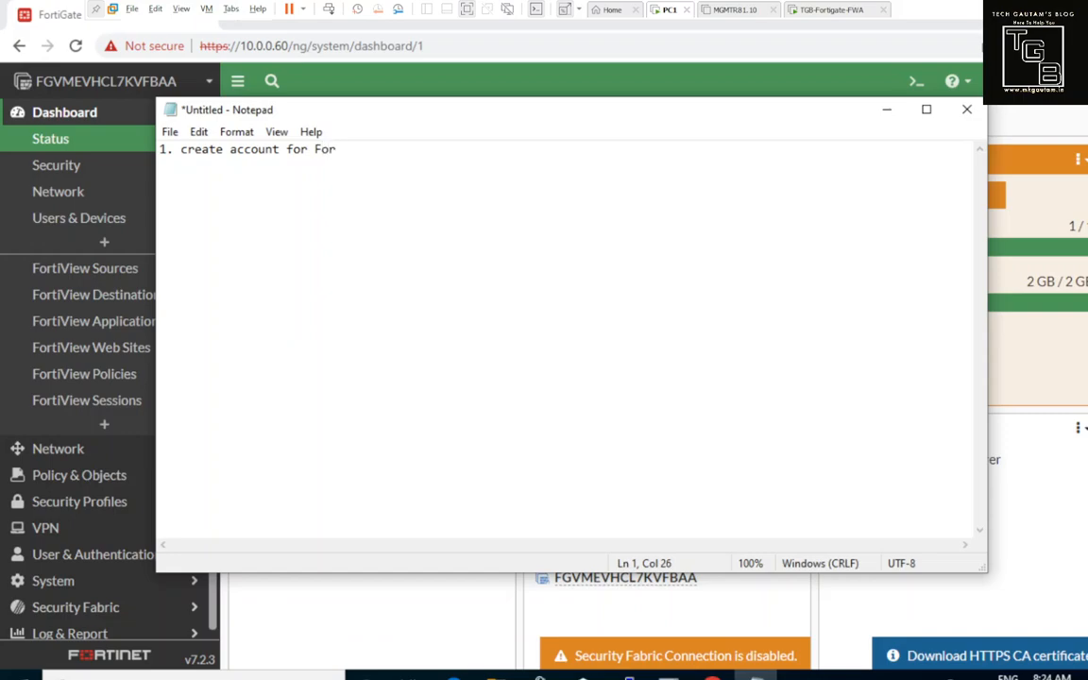
{"action": "type", "text": "tigat"}
{"action": "type", "text": "ownl"}
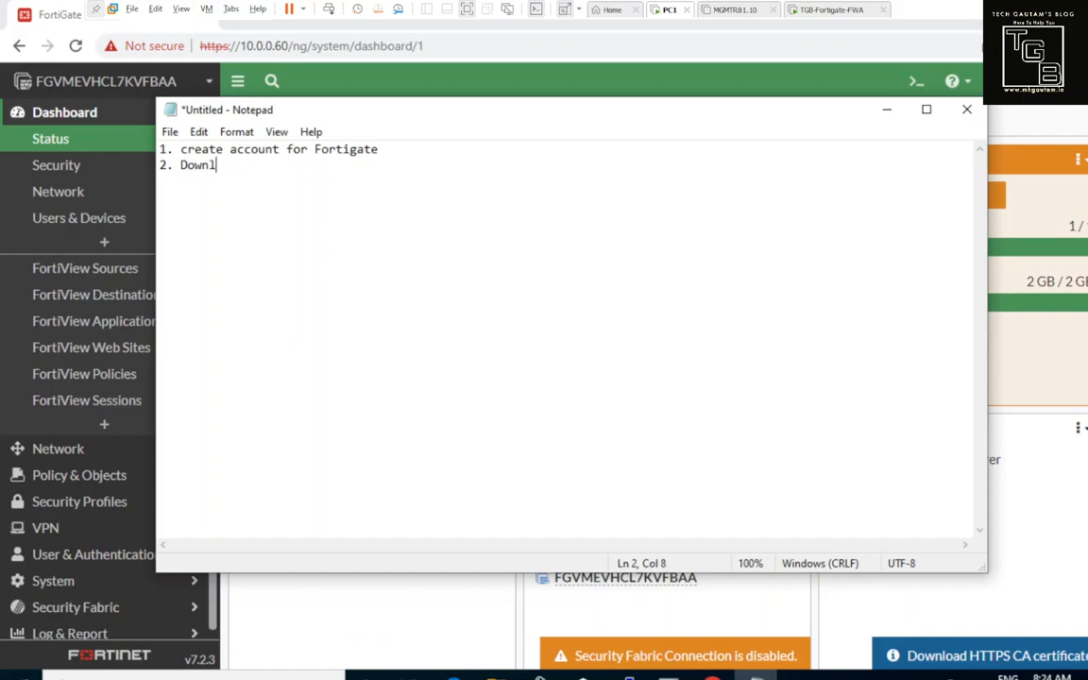
{"action": "type", "text": "oad the vM image"}
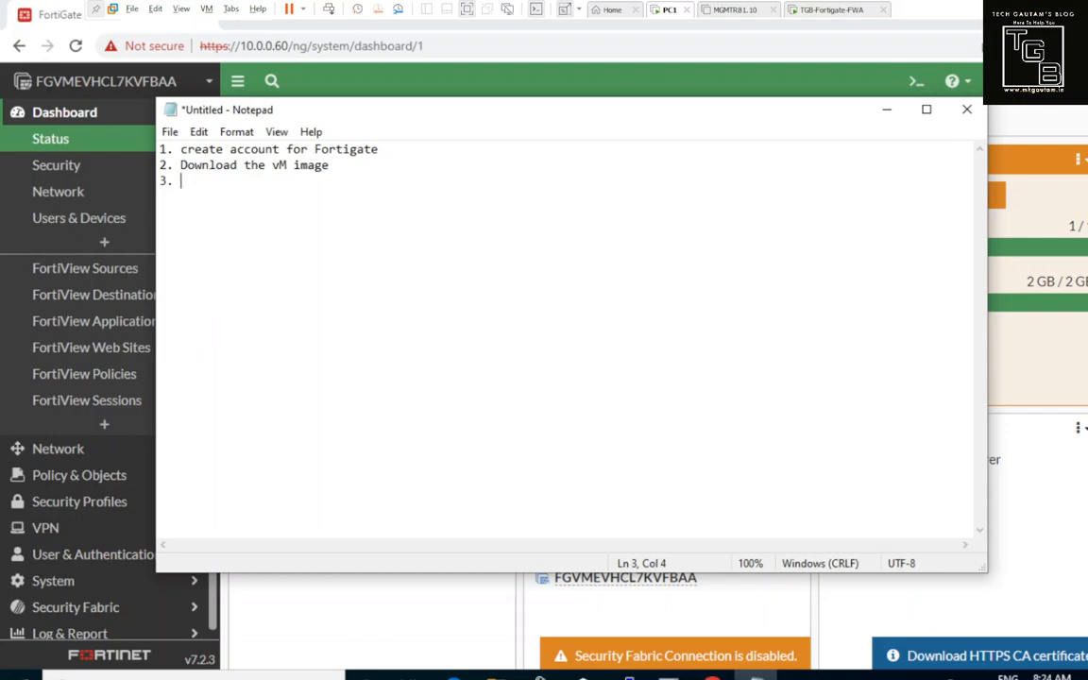
{"action": "type", "text": "nstall in on VMware"}
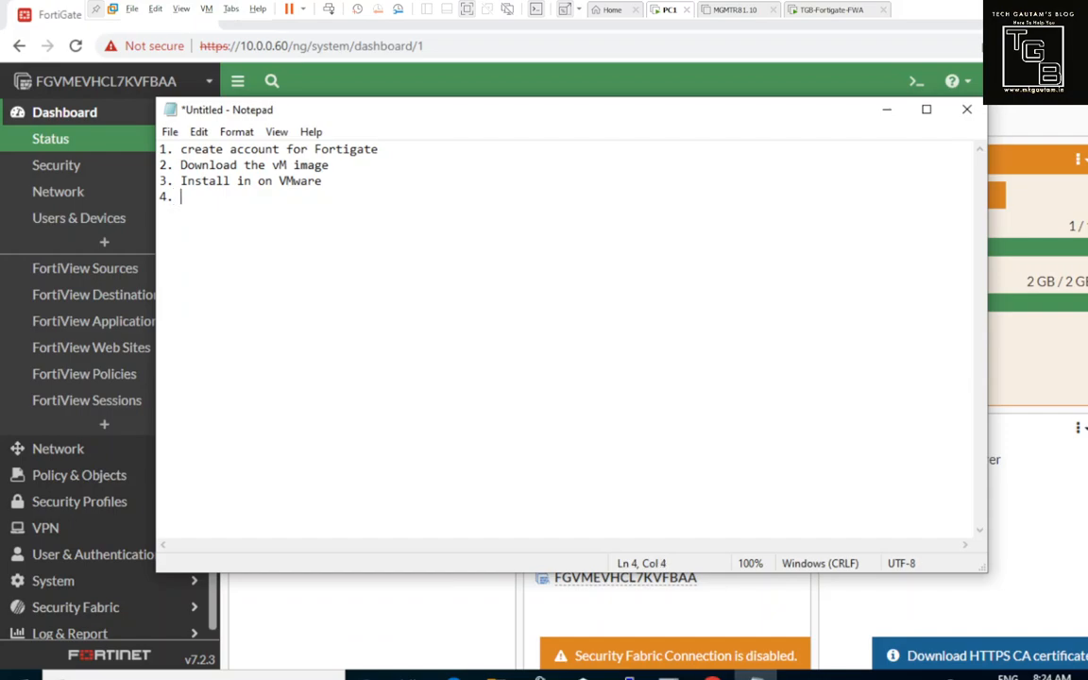
{"action": "type", "text": "Do the"}
{"action": "type", "text": "basic i"}
{"action": "type", "text": "n"}
{"action": "key", "text": "BackSpace"}
{"action": "type", "text": "c"}
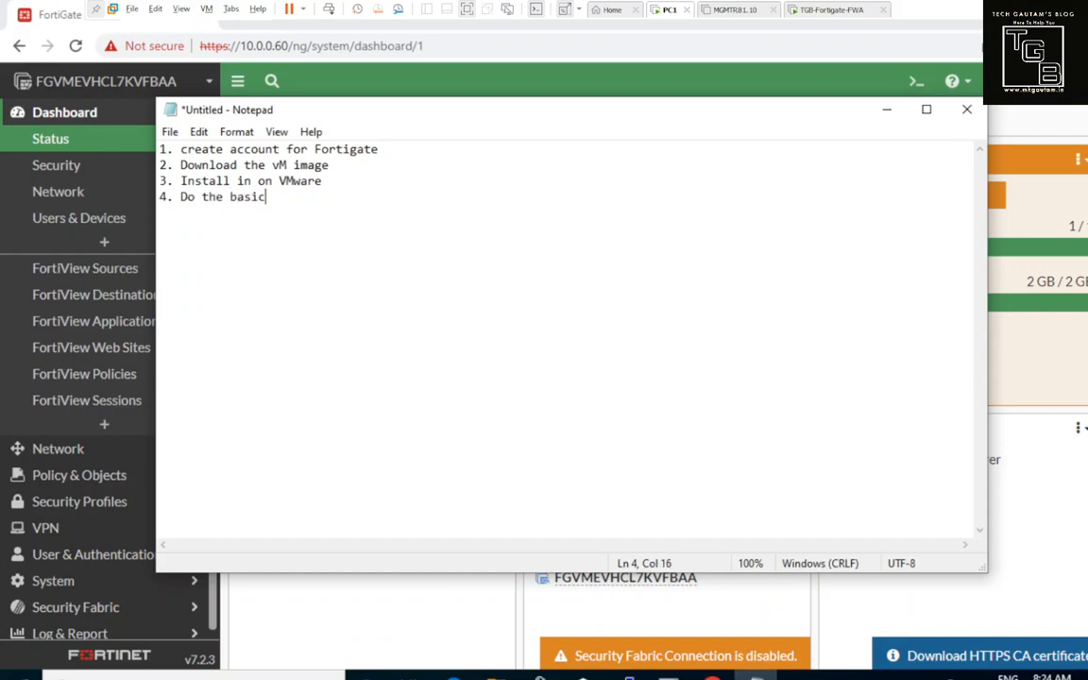
{"action": "type", "text": " interface config"}
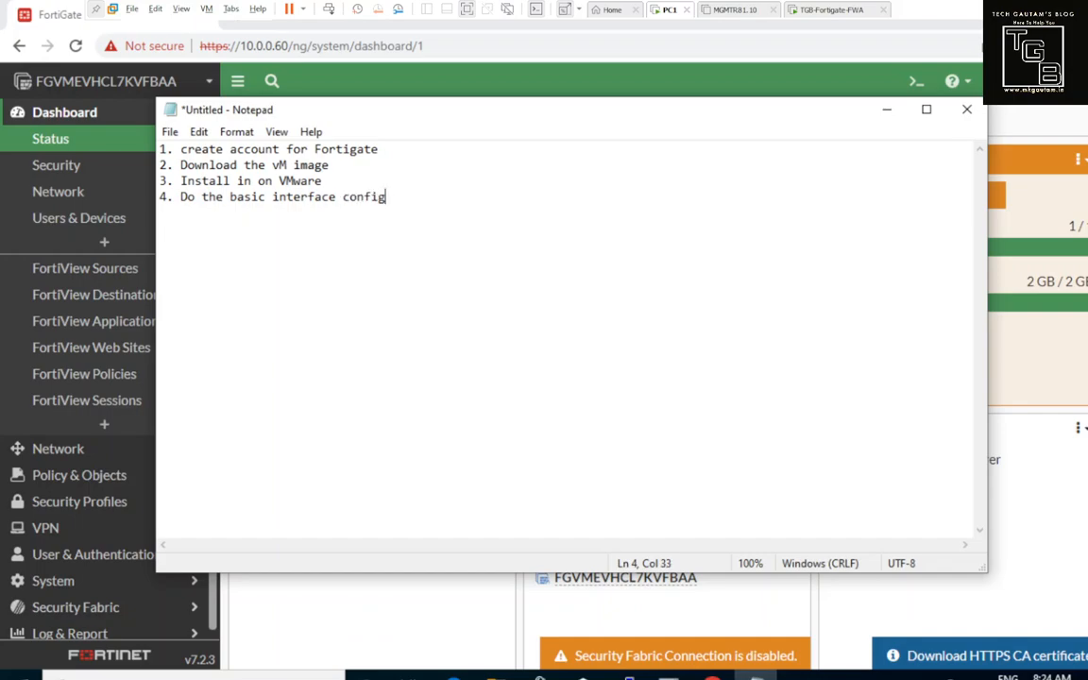
{"action": "key", "text": "Return"}
Step: Add step 5 on checking Fortigate internet connectivity via port1 and begin step 6 on Port2 configuration
{"action": "type", "text": "5. Check the inter"}
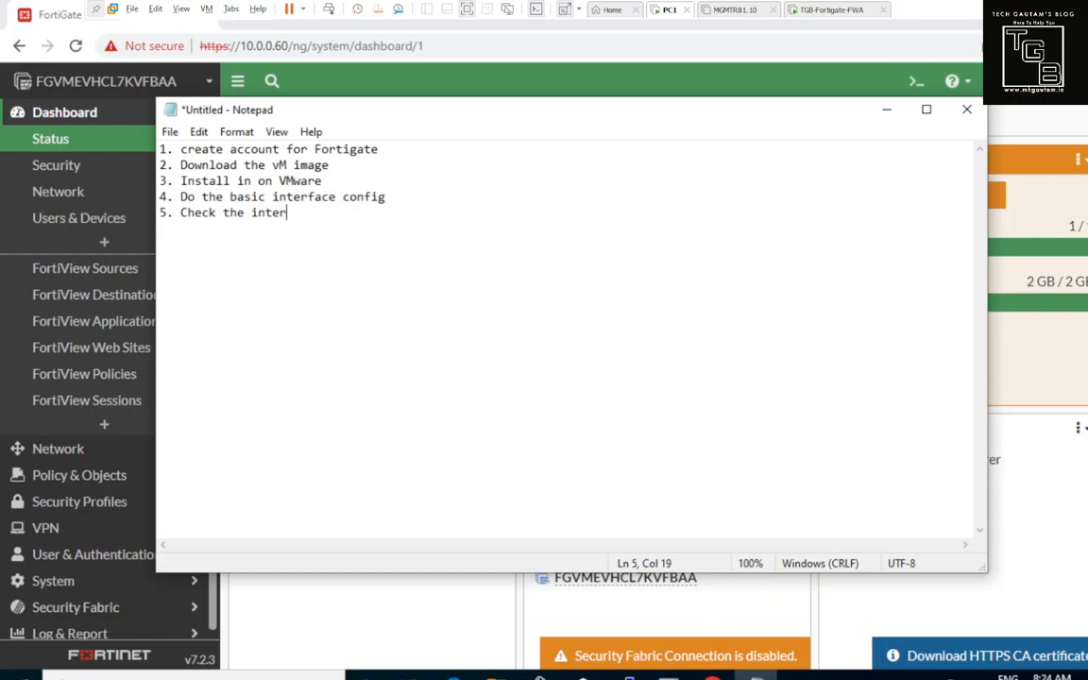
{"action": "type", "text": "net connectivity from "}
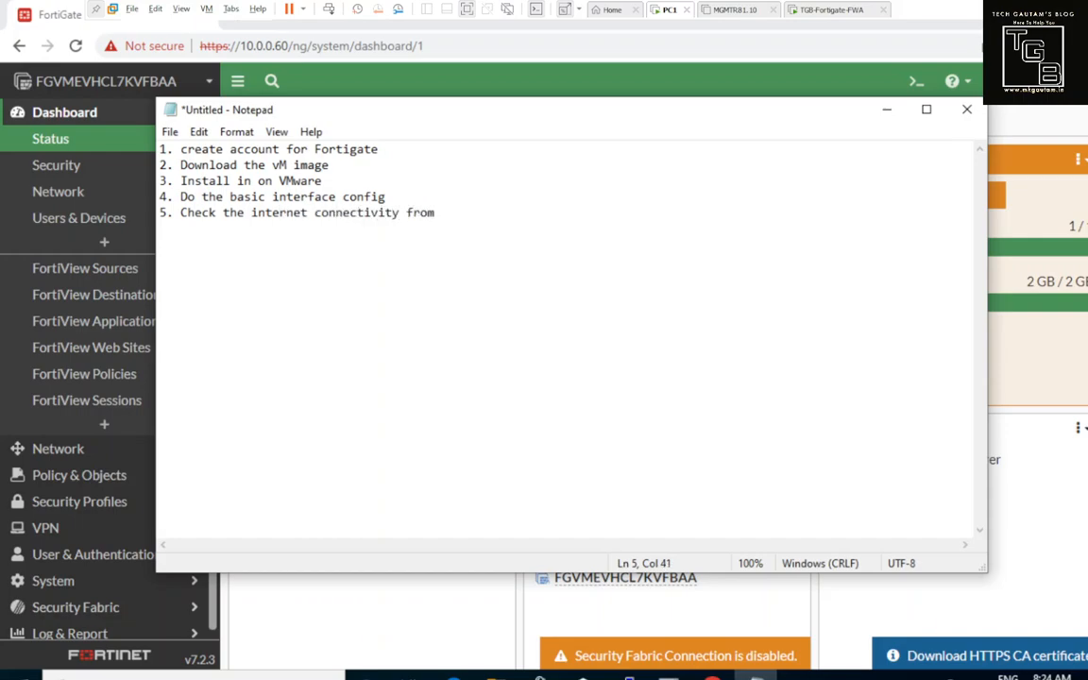
{"action": "type", "text": "Fortigate ( in out c"}
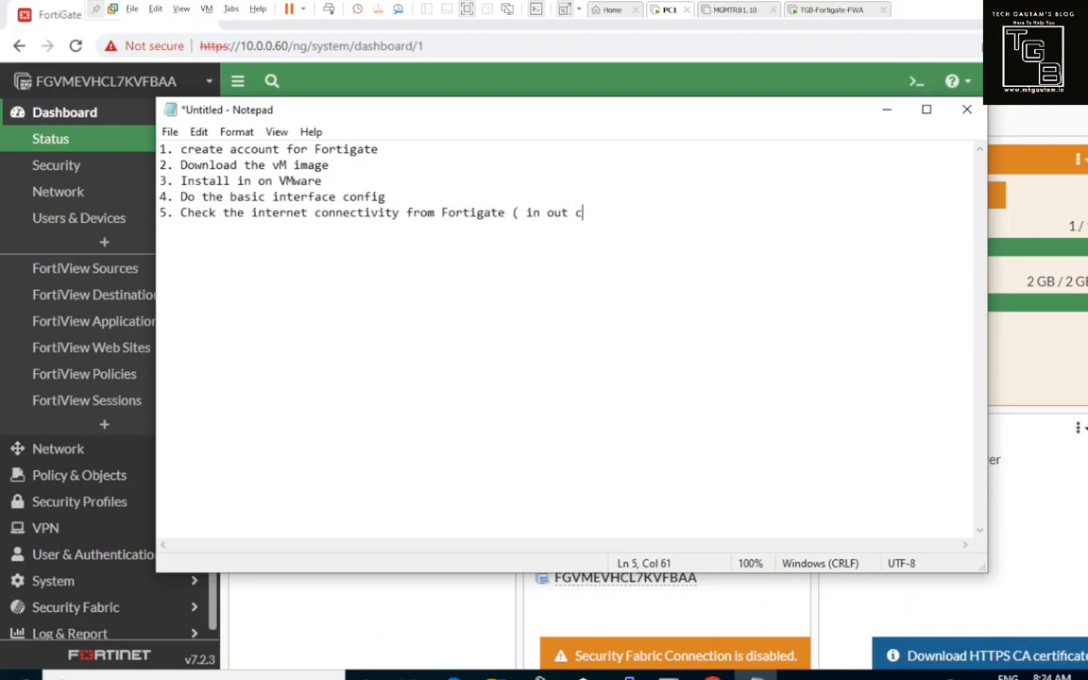
{"action": "key", "text": "BackSpace"}
{"action": "key", "text": "BackSpace"}
{"action": "key", "text": "BackSpace"}
{"action": "type", "text": "r case it is prot"}
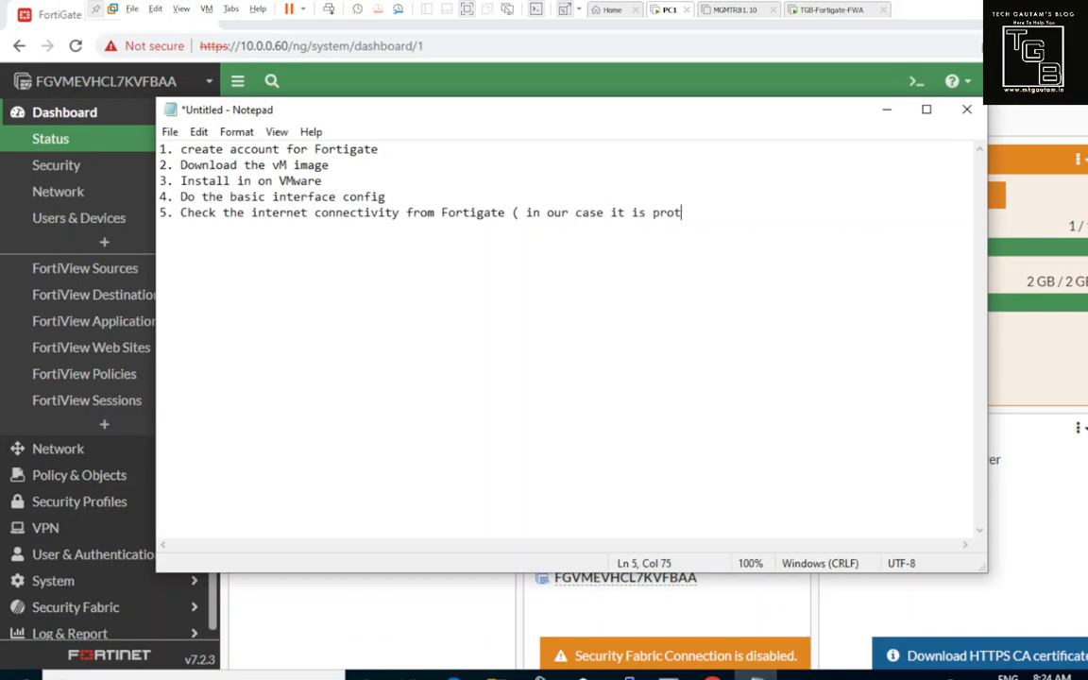
{"action": "key", "text": "BackSpace"}
{"action": "key", "text": "BackSpace"}
{"action": "key", "text": "BackSpace"}
{"action": "type", "text": "ort1) "}
{"action": "type", "text": "6. C"}
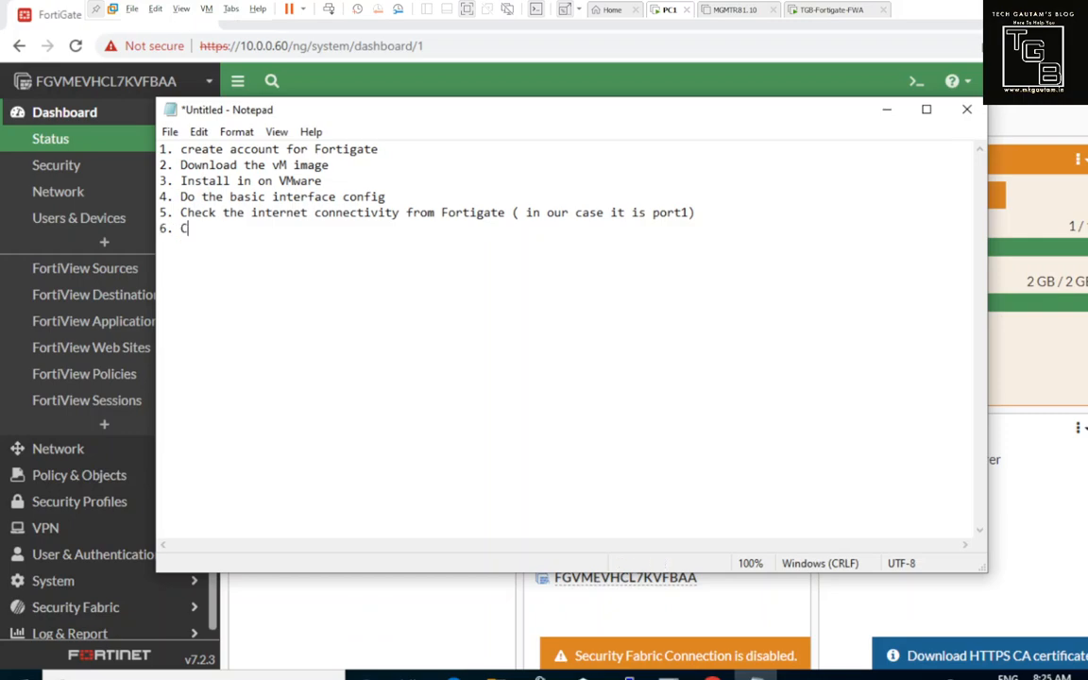
{"action": "type", "text": "onfiguratio"}
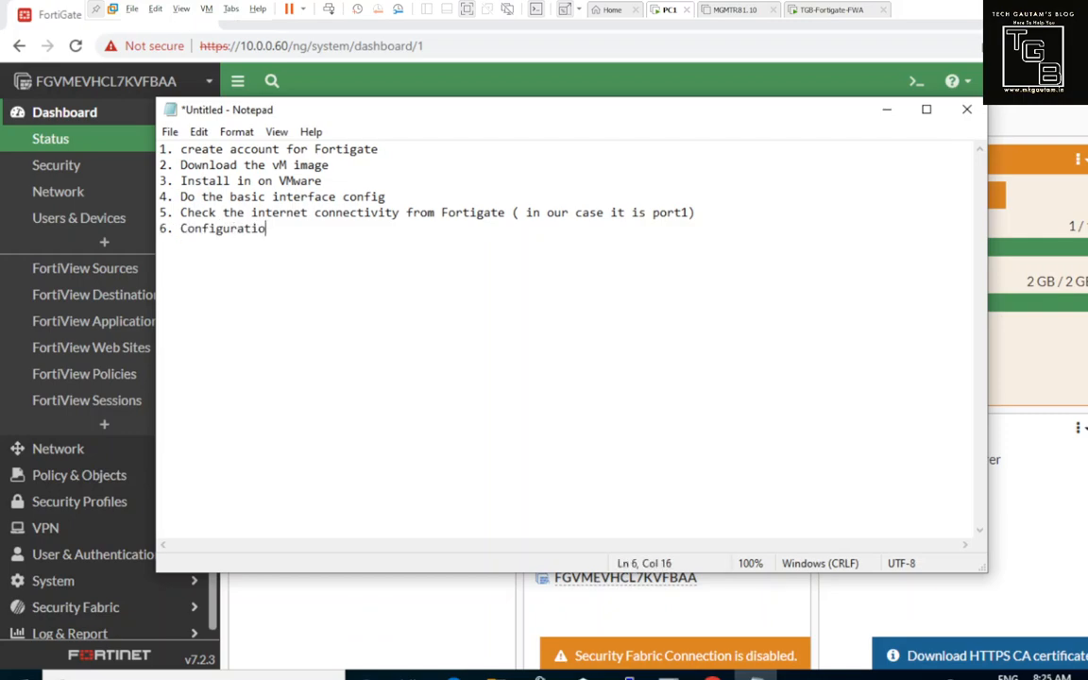
{"action": "type", "text": "n of Port2 to ge"}
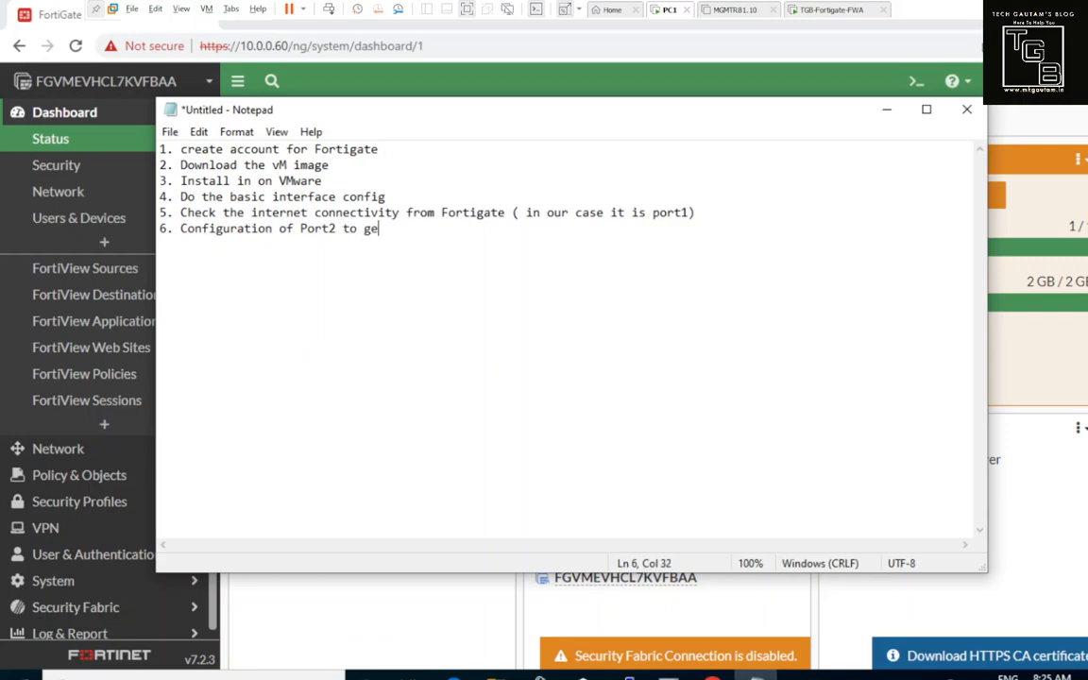
{"action": "type", "text": "t the access"}
Step: Add line 7 to the Notepad recap: 'Logged in on fortigate firewall via GUI from internal Machine'
{"action": "key", "text": "Return"}
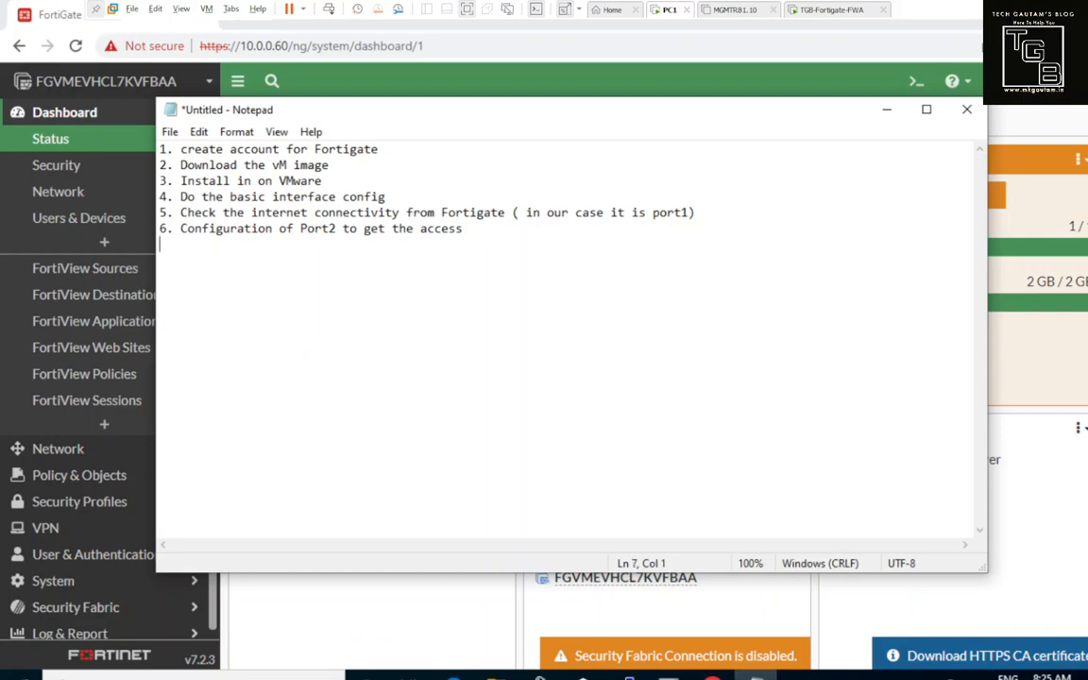
{"action": "type", "text": "7. Logged in on for"}
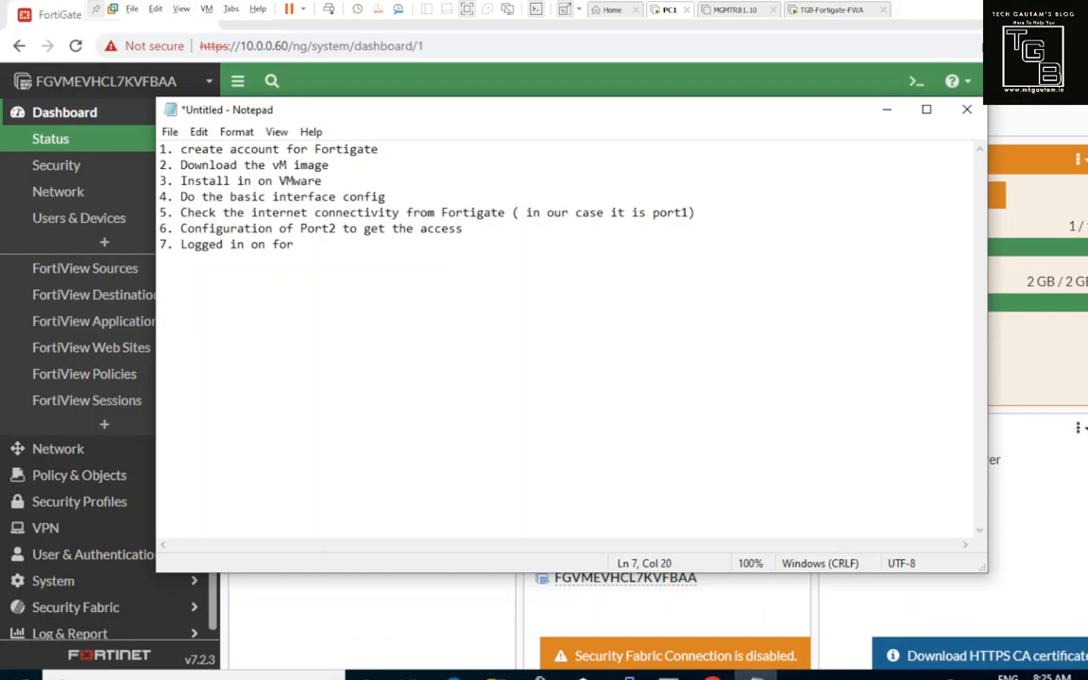
{"action": "type", "text": "tigate firewall via "}
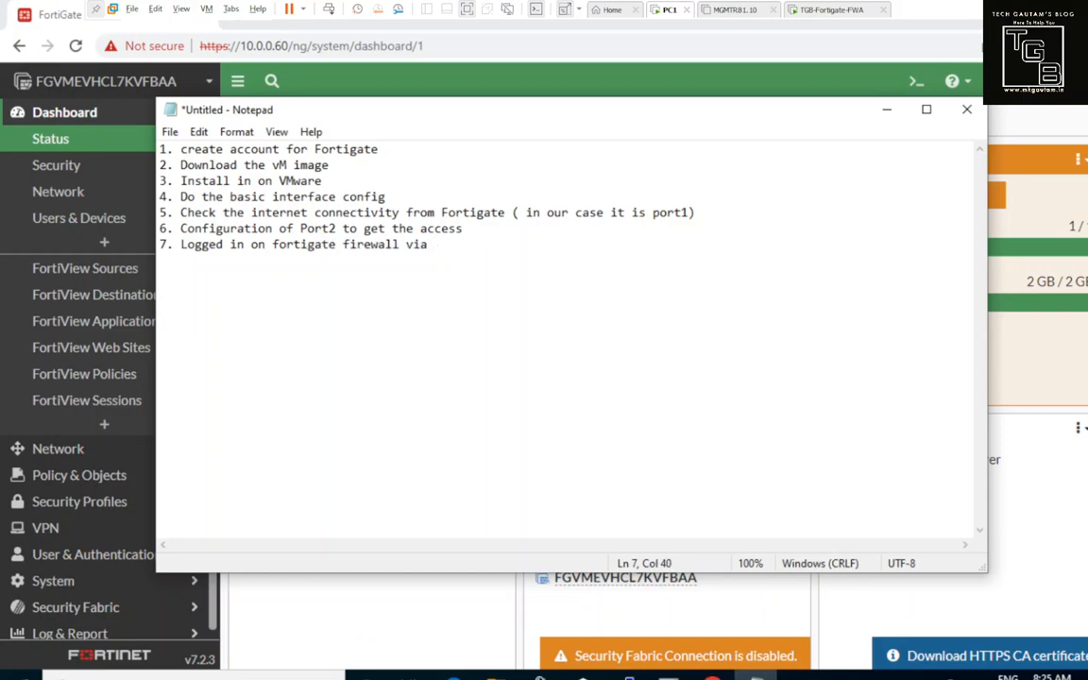
{"action": "type", "text": "GUI from inter"}
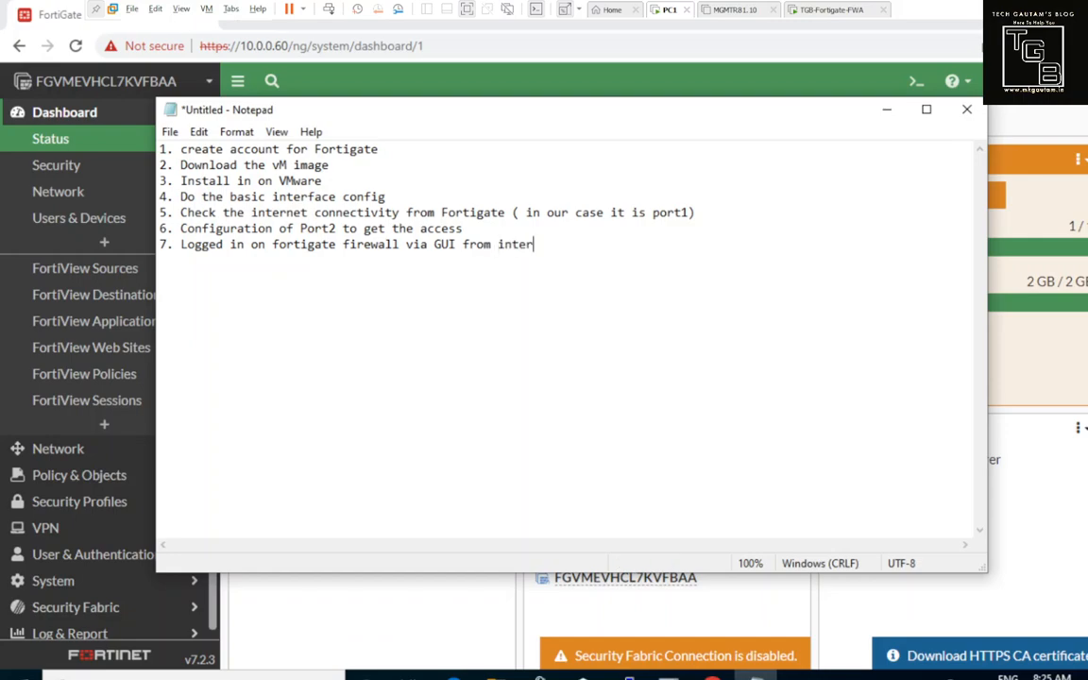
{"action": "type", "text": "nal Mac"}
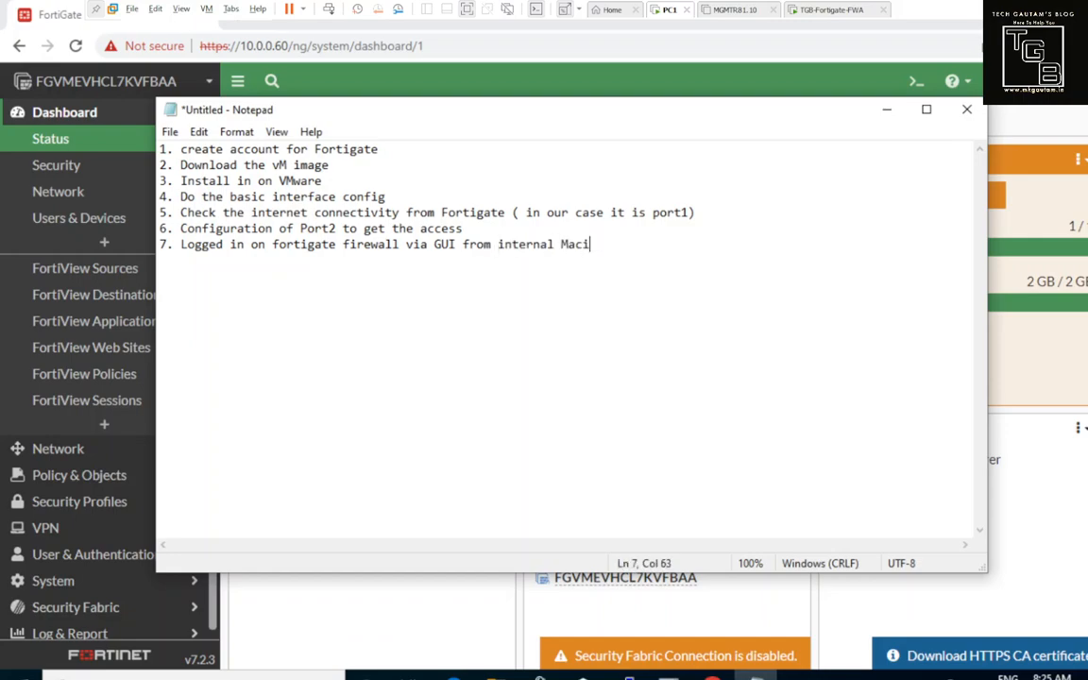
{"action": "type", "text": "jh"}
{"action": "type", "text": "hine"}
{"action": "type", "text": "8."}
Step: Add line 8: 'Register for Evaluation license by providing your account credential.'
{"action": "type", "text": "Register "}
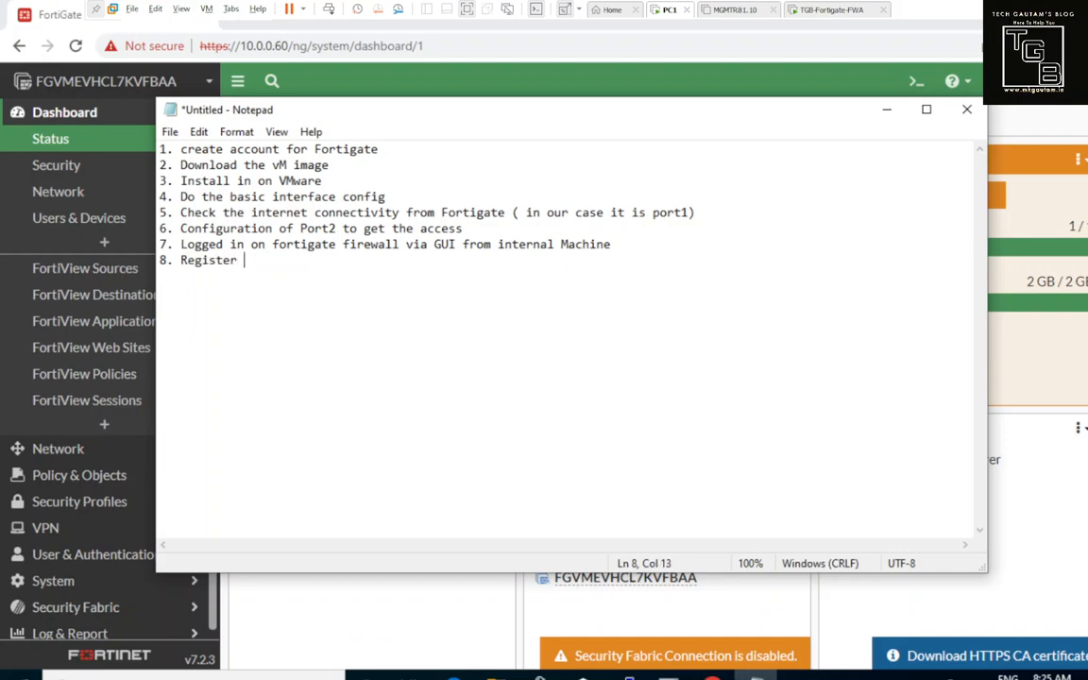
{"action": "type", "text": "for Evalsuatio"}
{"action": "key", "text": "BackSpace"}
{"action": "key", "text": "BackSpace"}
{"action": "key", "text": "BackSpace"}
{"action": "key", "text": "BackSpace"}
{"action": "key", "text": "BackSpace"}
{"action": "type", "text": "uation lic"}
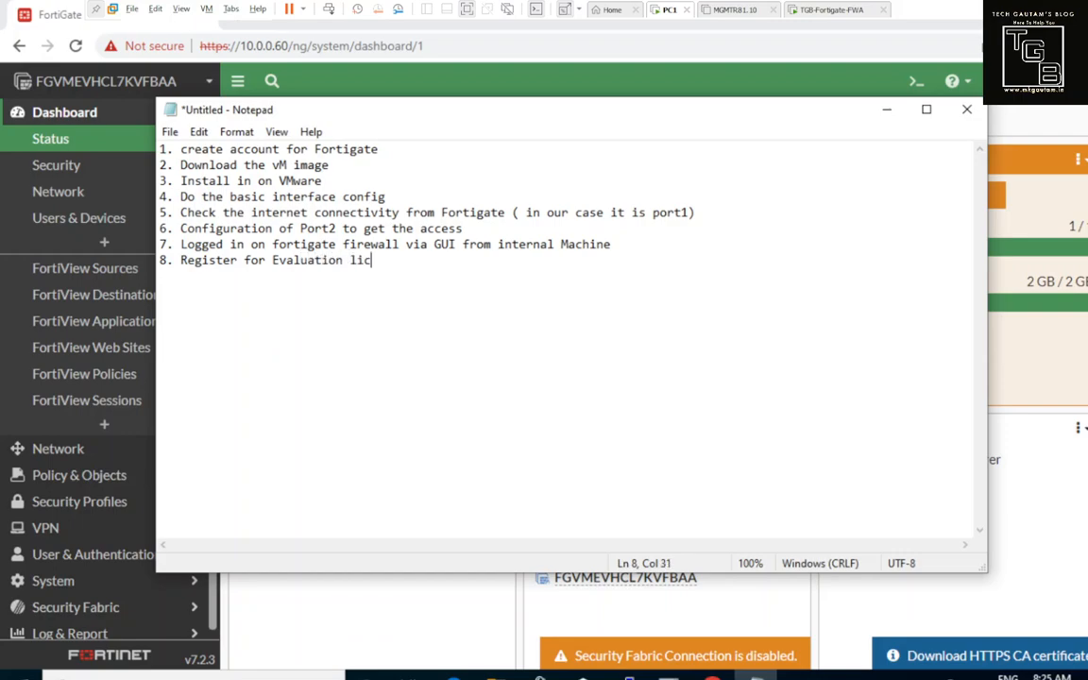
{"action": "type", "text": "ense by providing yo"}
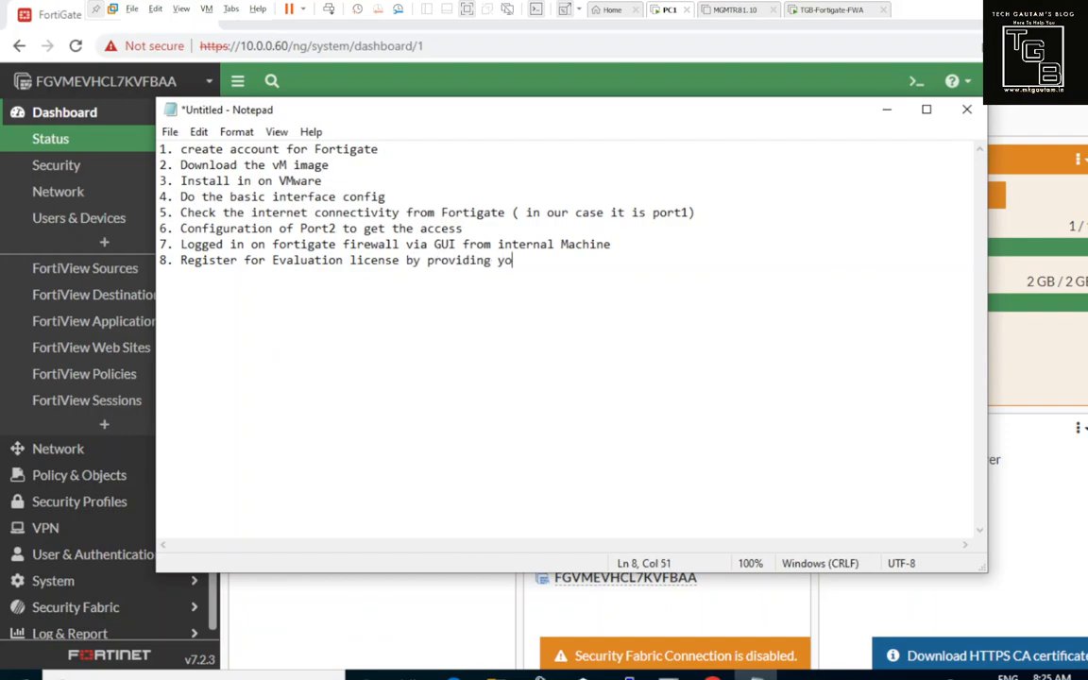
{"action": "type", "text": "ur account credential"}
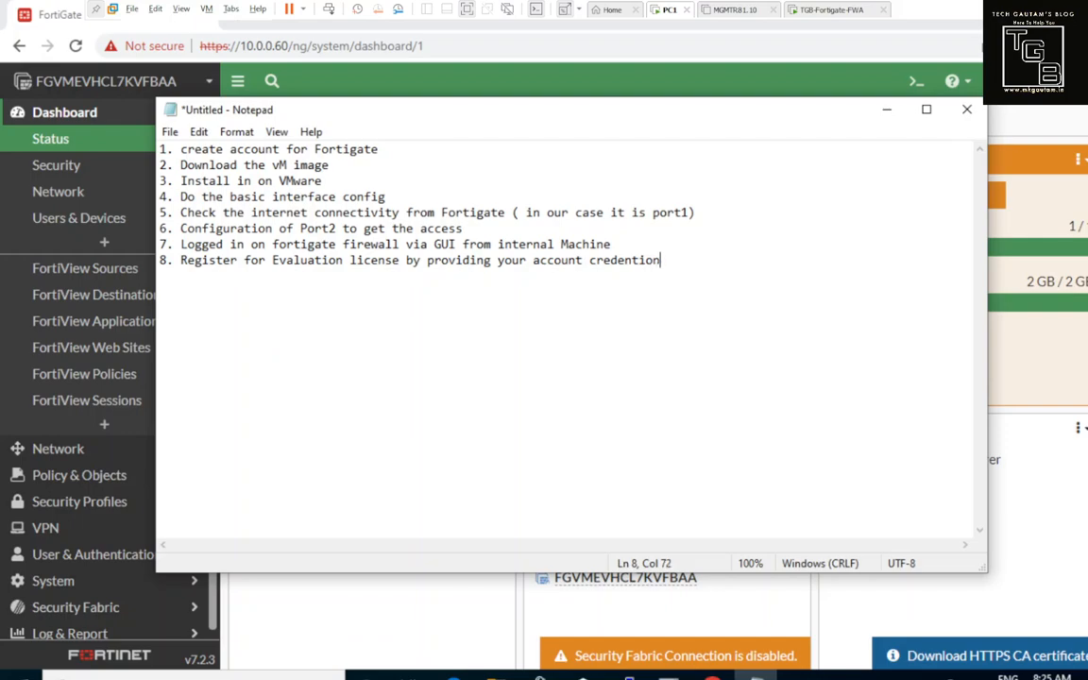
{"action": "type", "text": "."}
{"action": "key", "text": "Return"}
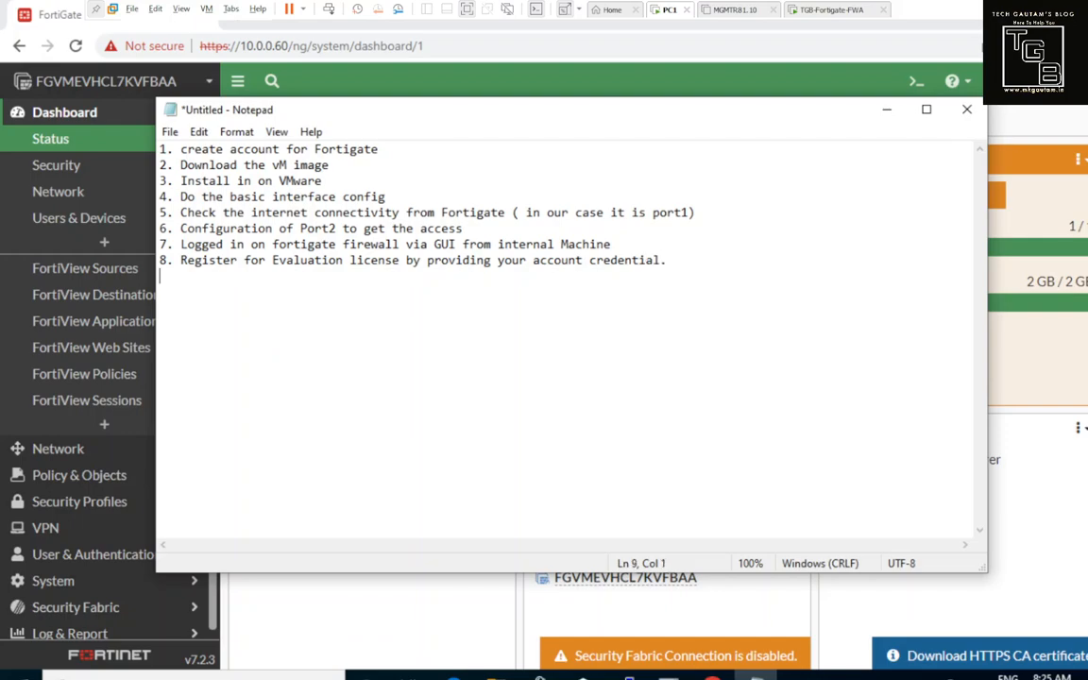